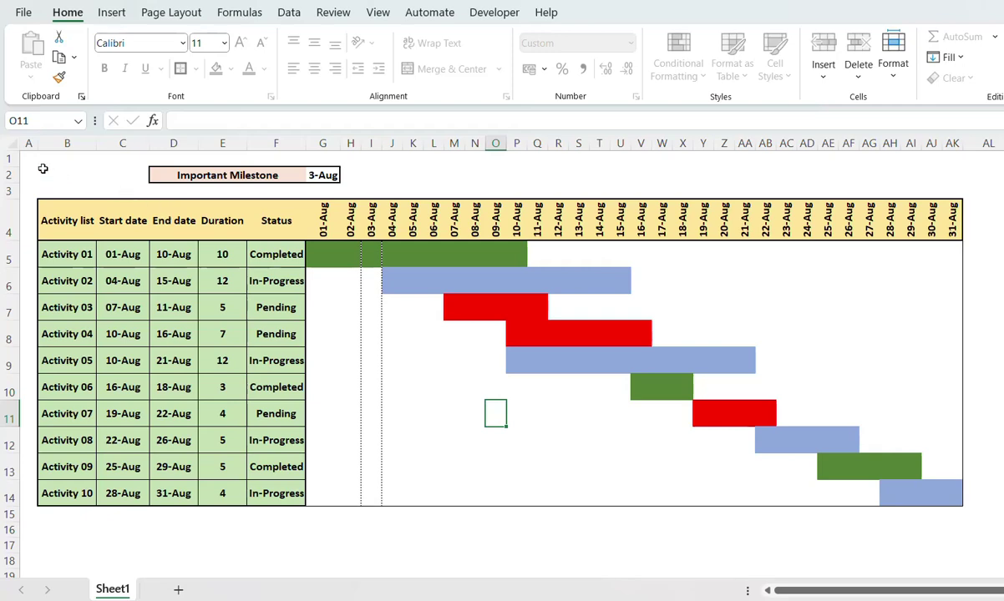
Change Activity 01's duration in E5 to 5 days so its bar shortens.
drag(49, 168, 591, 504)
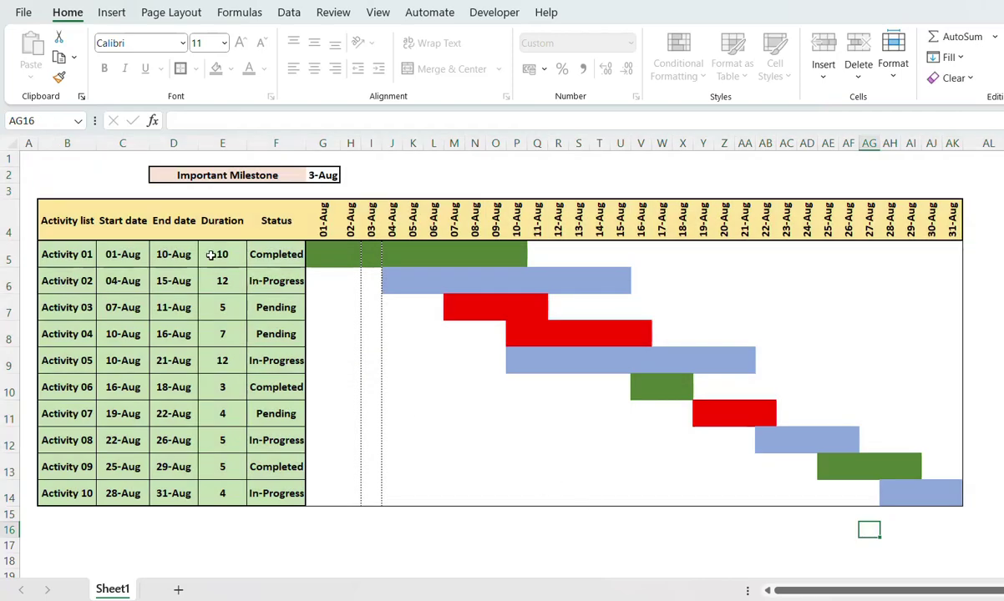
click(177, 254)
click(223, 255)
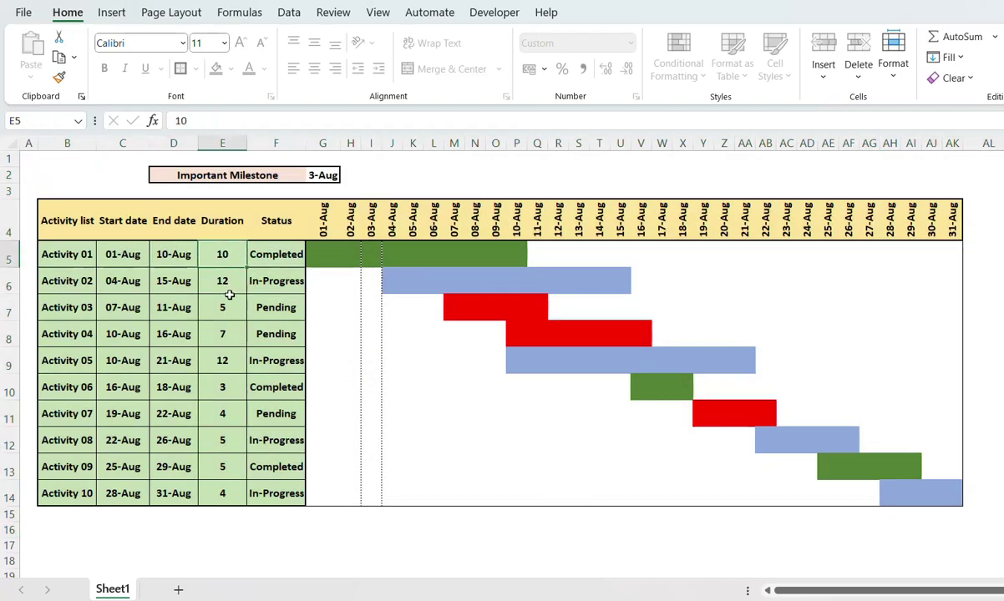
text(5)
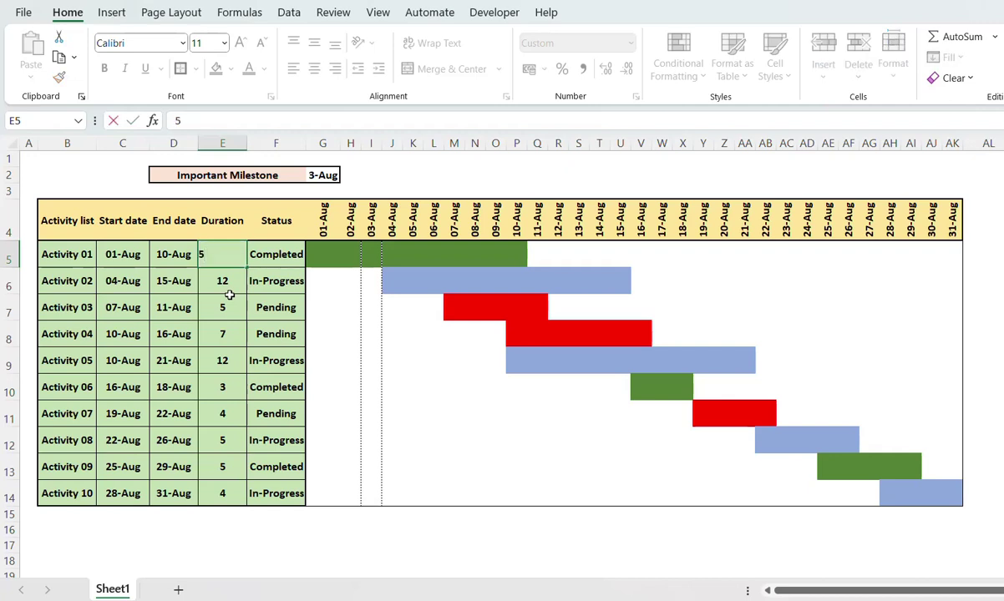
key(Return)
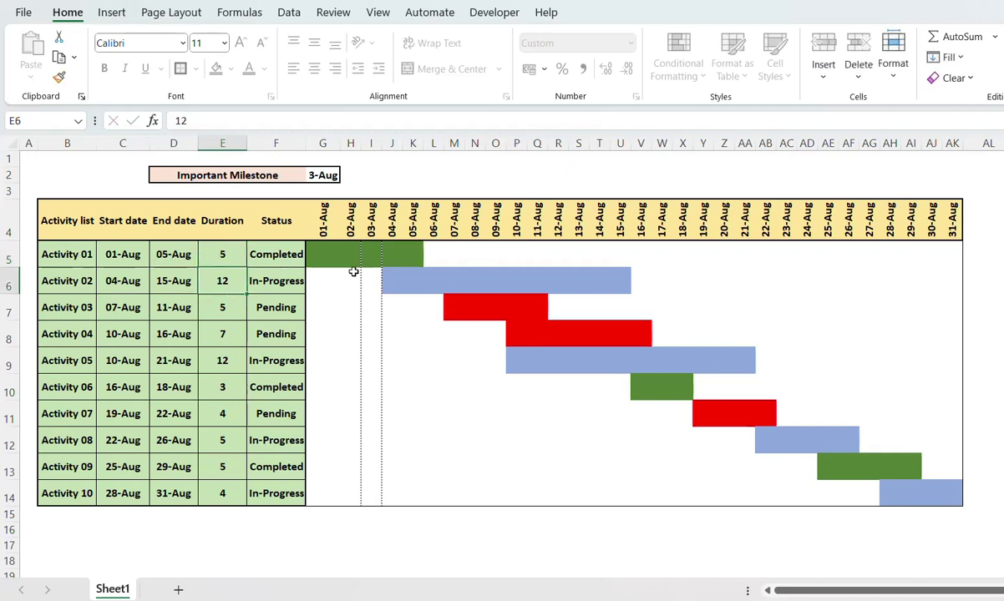
drag(314, 257, 403, 252)
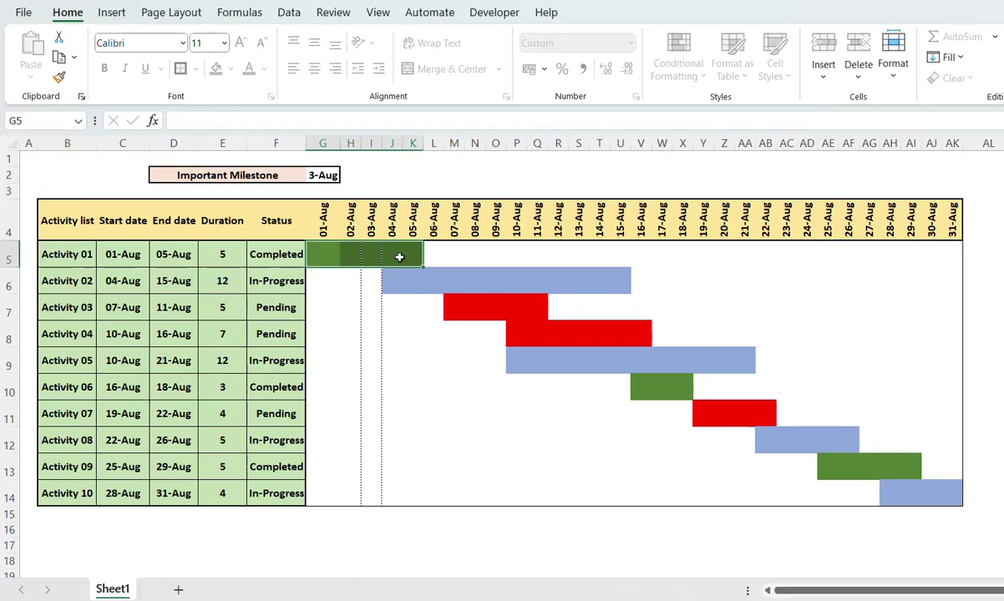
click(351, 255)
Set the Important Milestone date in G2 to 04-Aug from its dropdown.
click(273, 173)
click(331, 175)
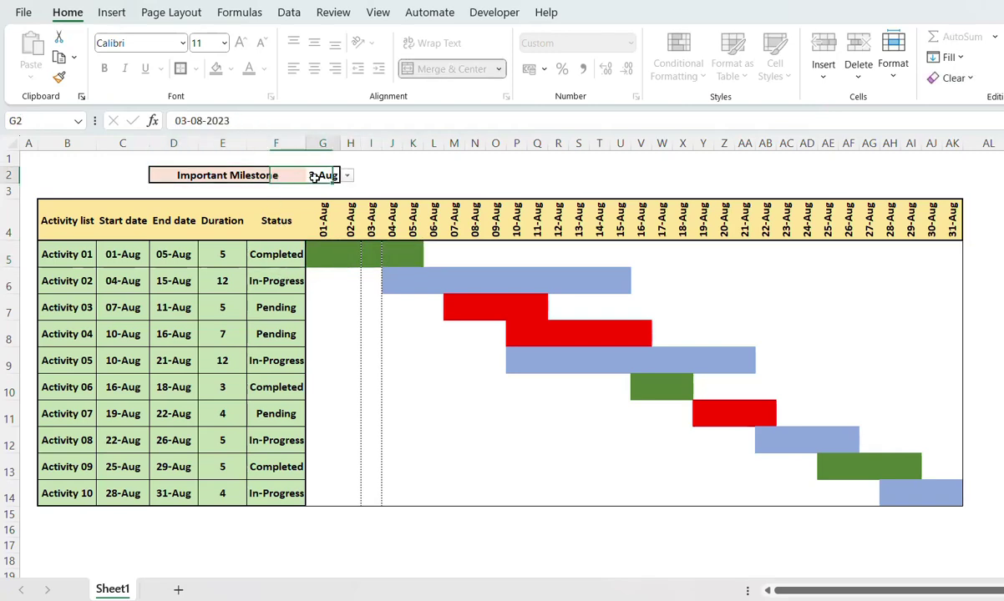
click(349, 176)
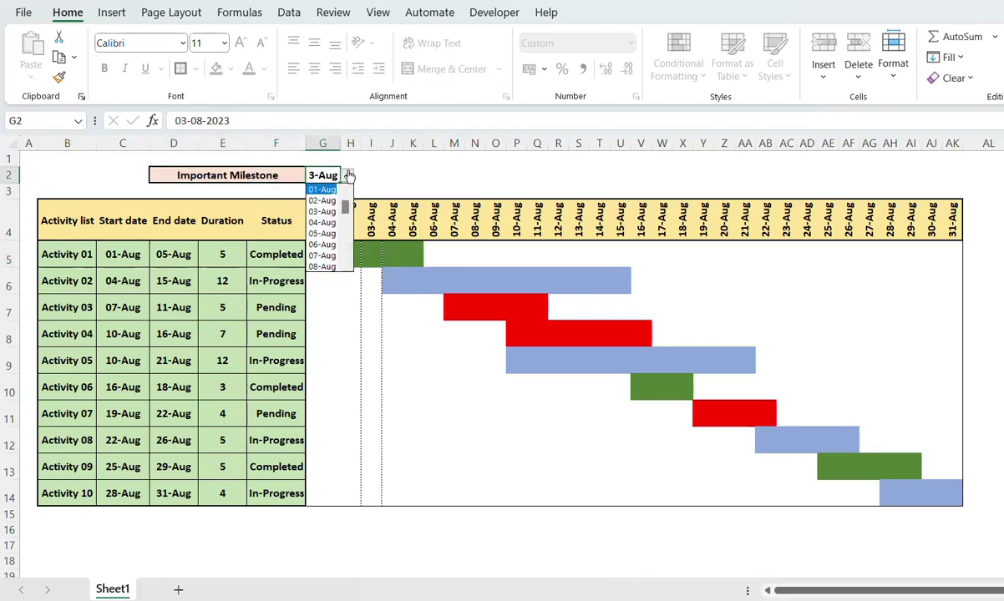
click(322, 222)
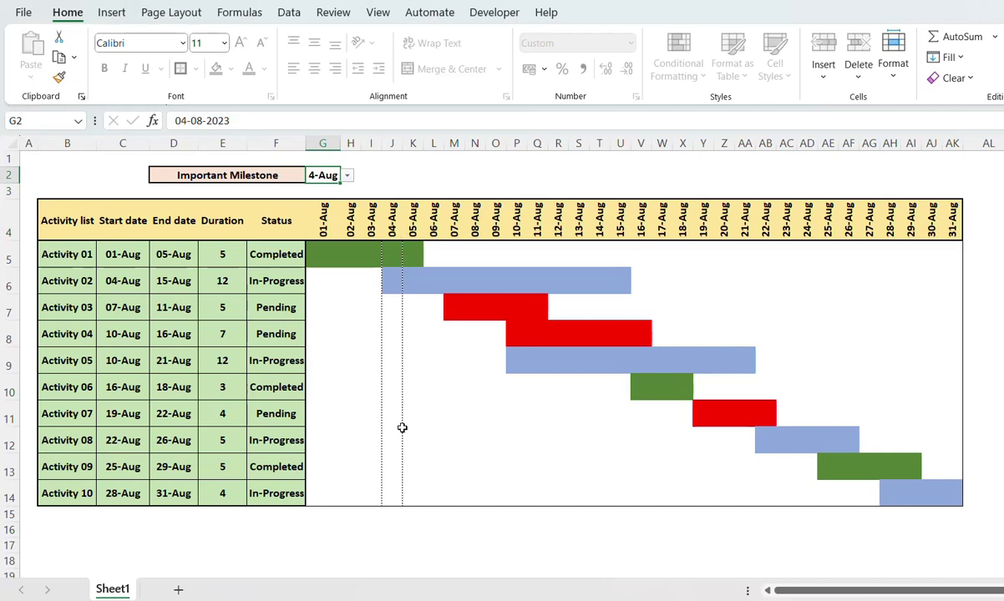
Set Activity 01's status to Pending so its bar turns red.
click(271, 255)
click(313, 258)
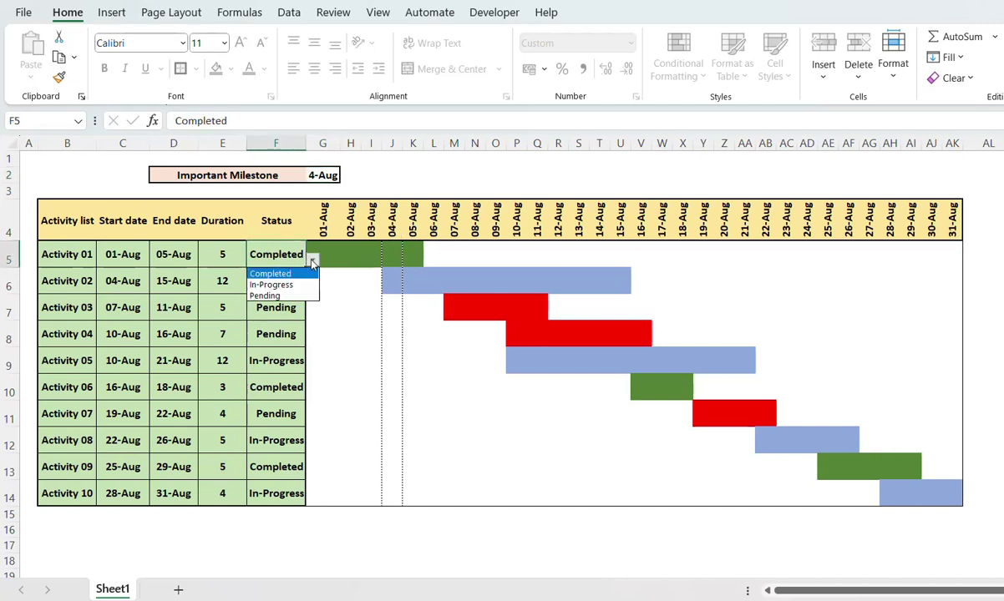
click(276, 294)
click(330, 257)
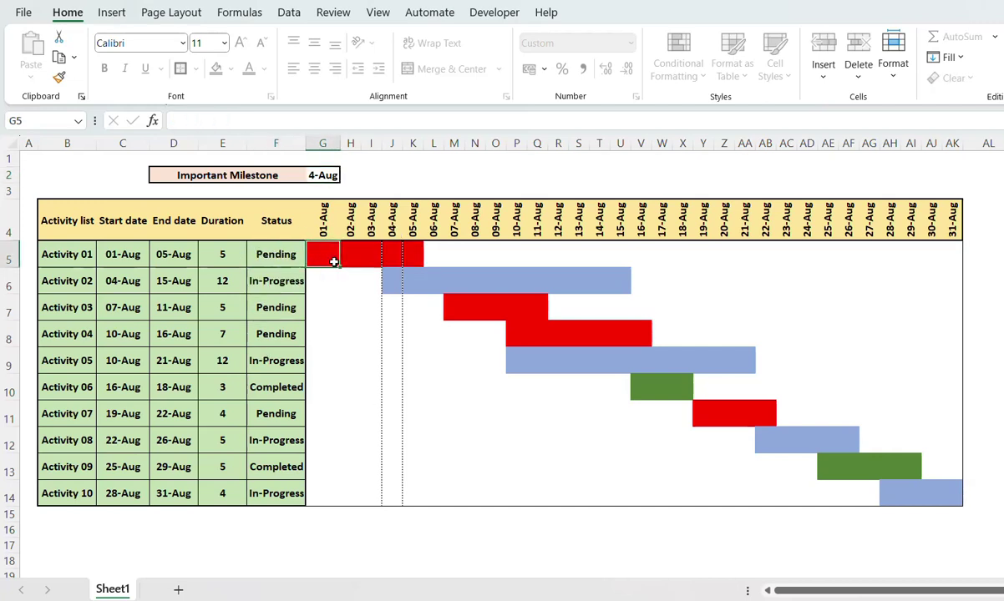
click(356, 259)
click(389, 258)
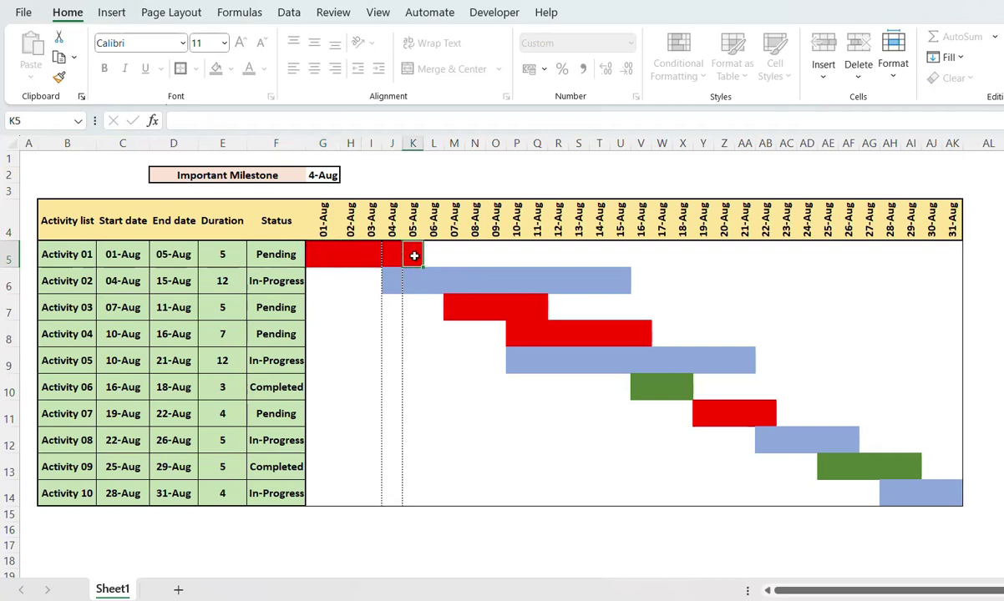
click(329, 259)
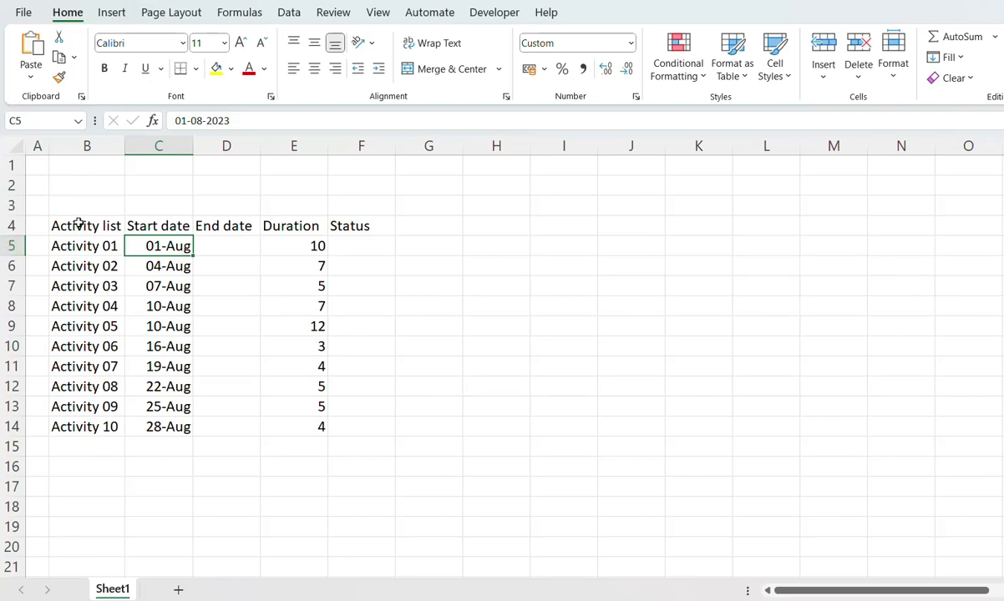
Explain the Activity list, Start date, End date, Duration and Status columns of the starter table.
click(79, 223)
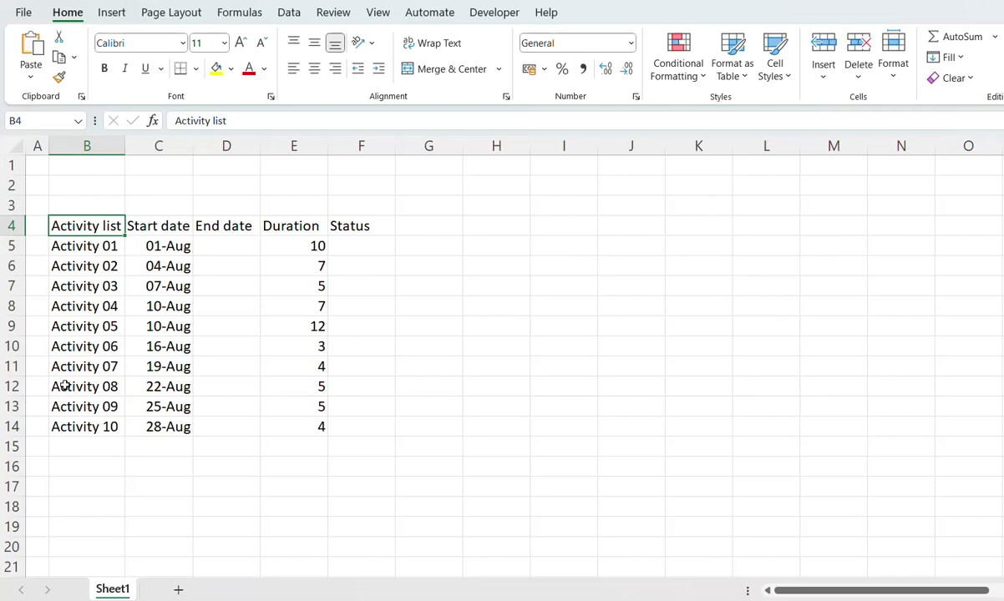
click(170, 225)
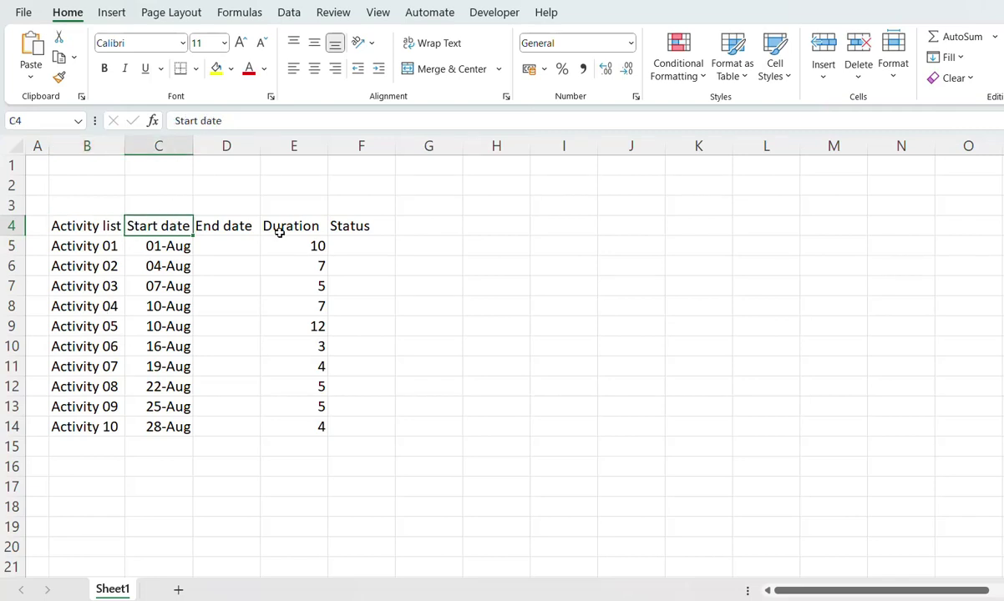
click(372, 229)
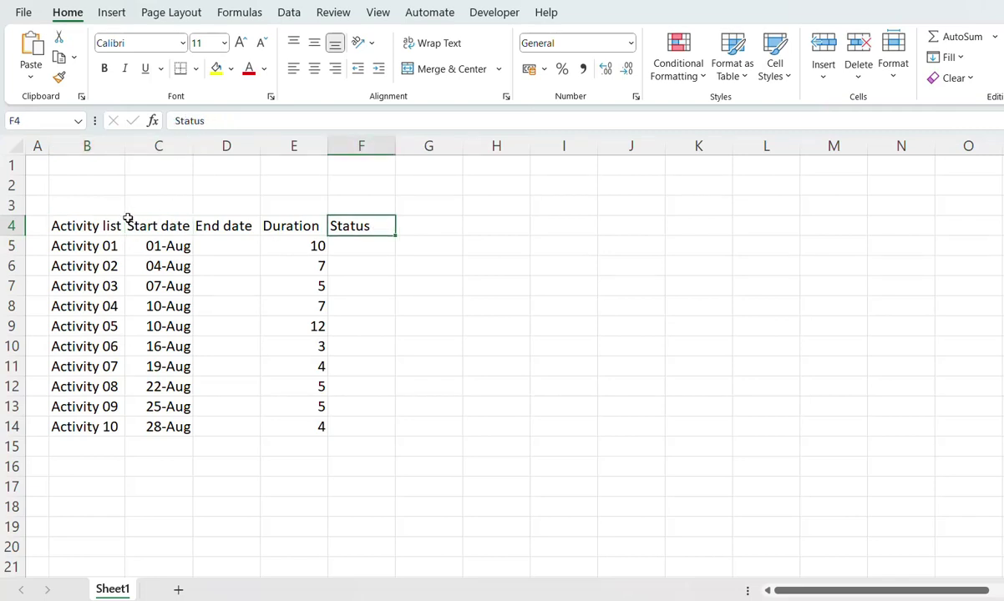
click(207, 219)
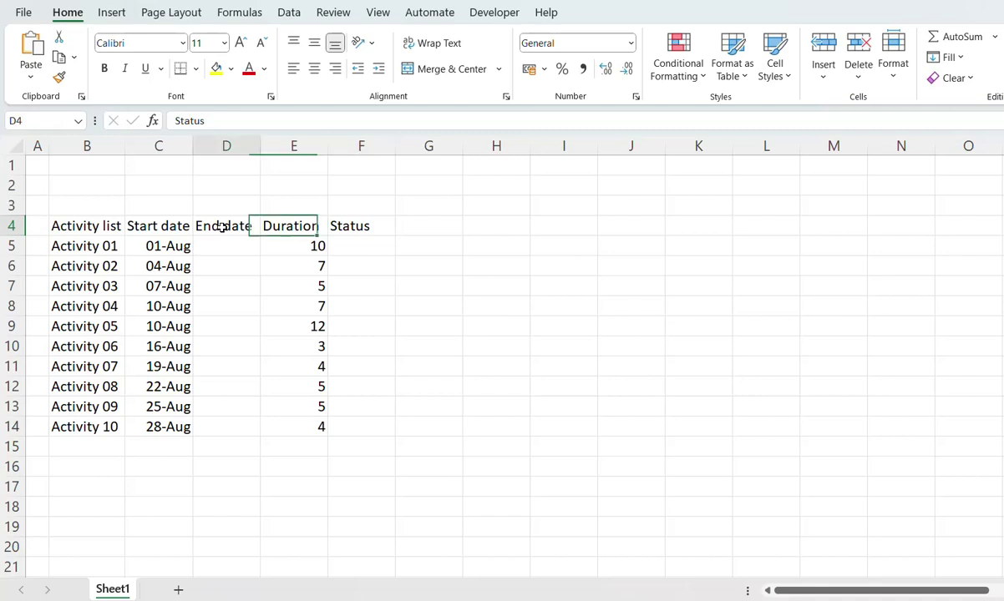
click(290, 242)
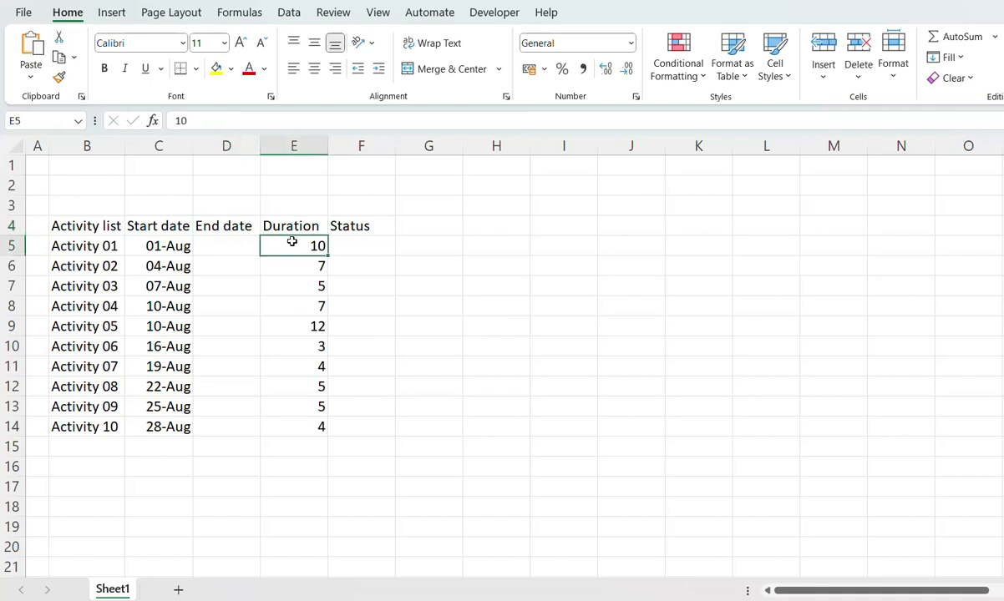
click(380, 222)
click(373, 240)
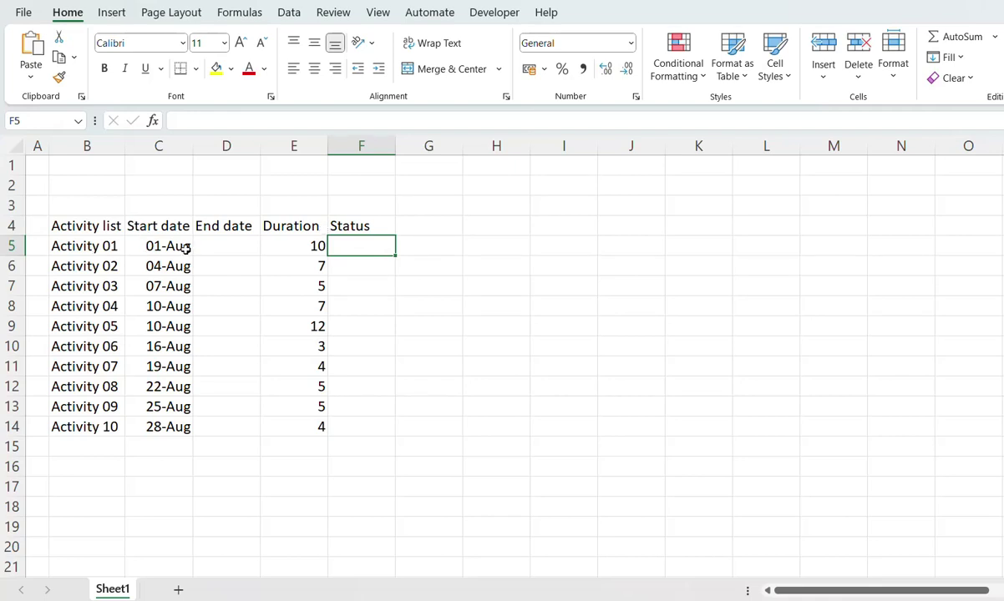
click(186, 248)
click(298, 254)
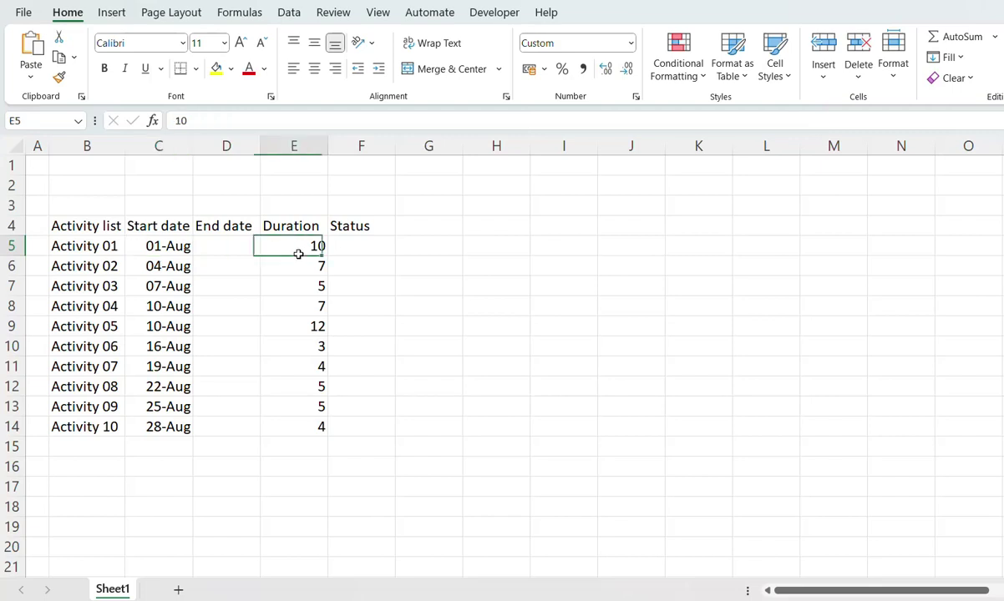
Enter the end date formula =C5+E5-1 in D5.
click(227, 248)
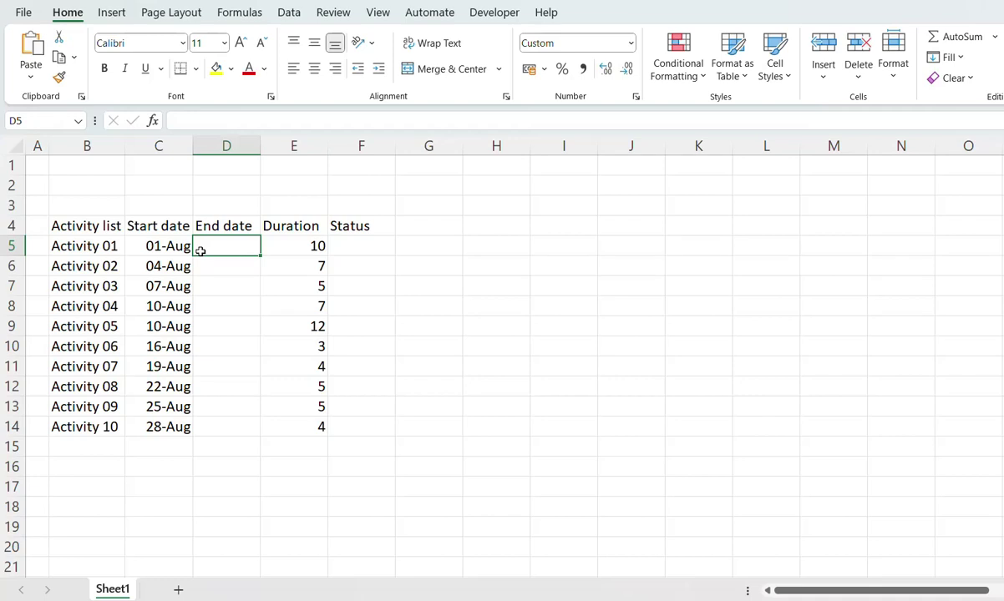
text(=)
click(170, 246)
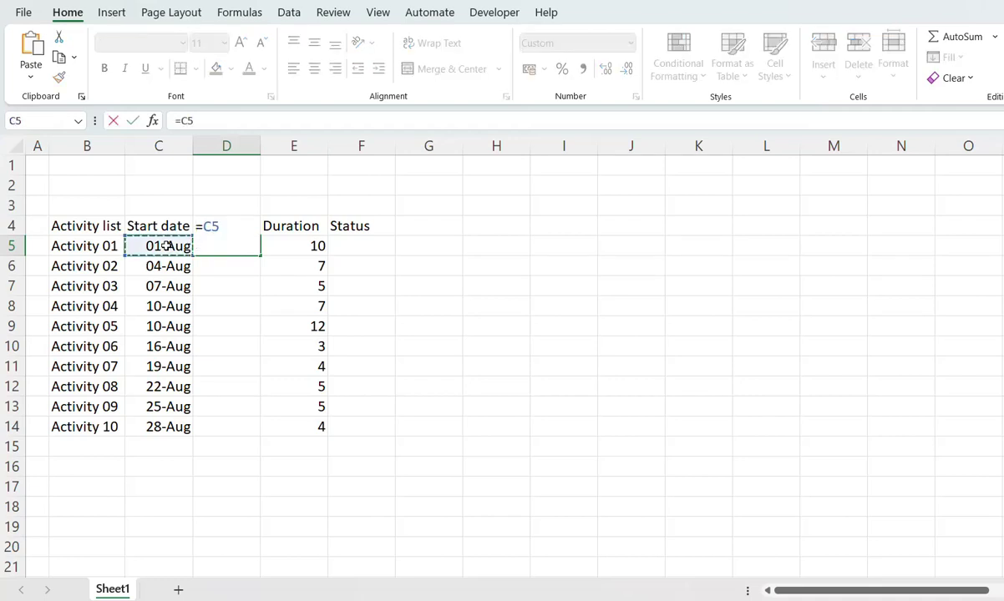
text(+)
click(328, 246)
text(-)
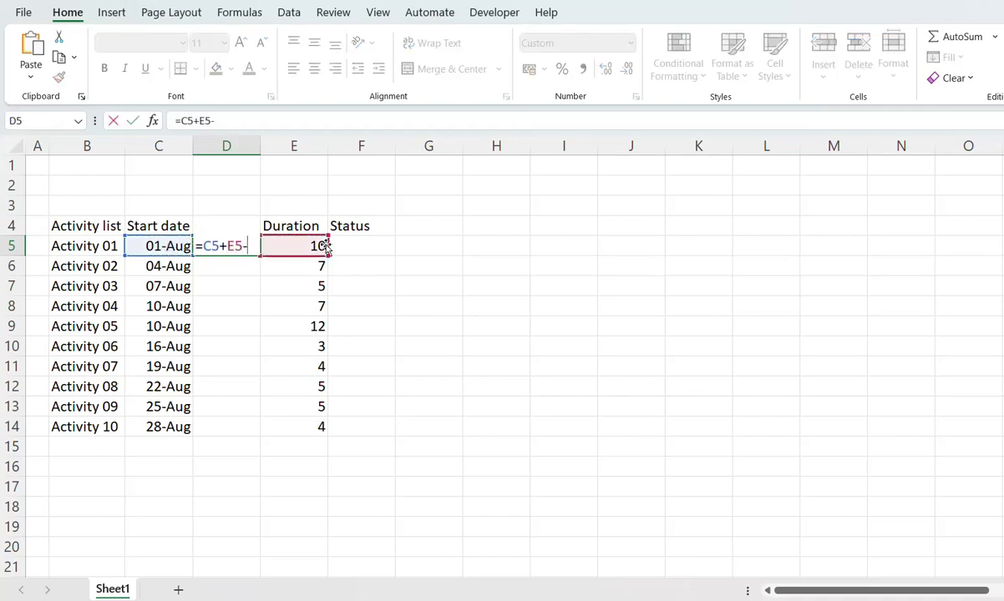
text(1)
key(Return)
Fill the end date formula down through D5:D14.
key(Right)
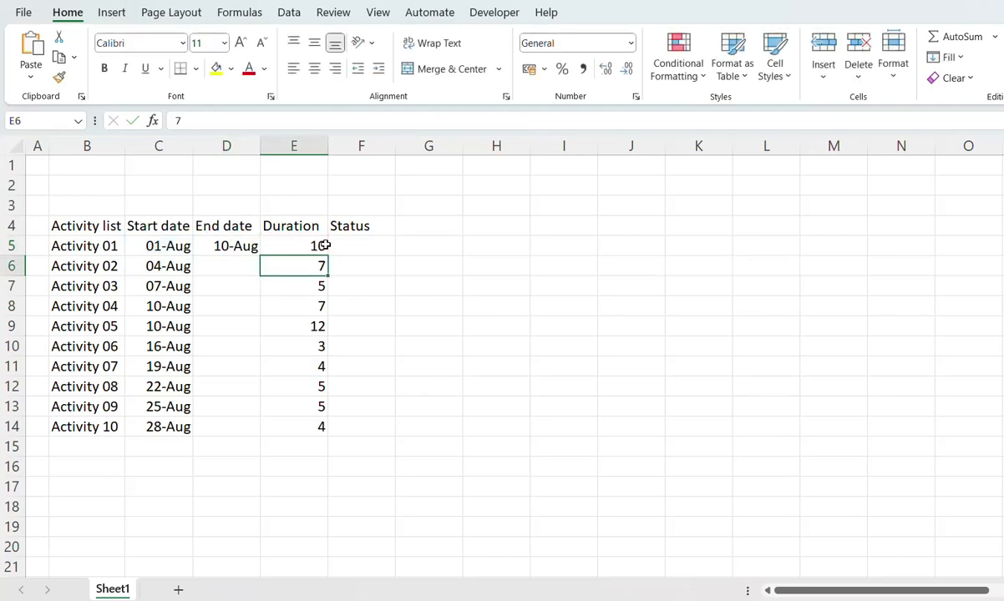
key(ctrl+Down)
key(Left)
key(ctrl+shift+Up)
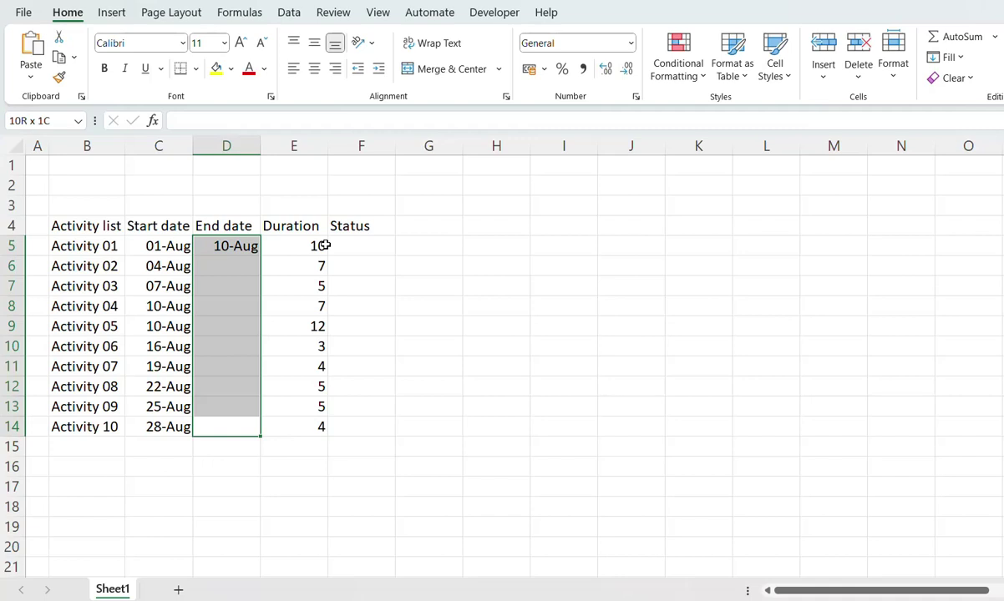
key(ctrl+d)
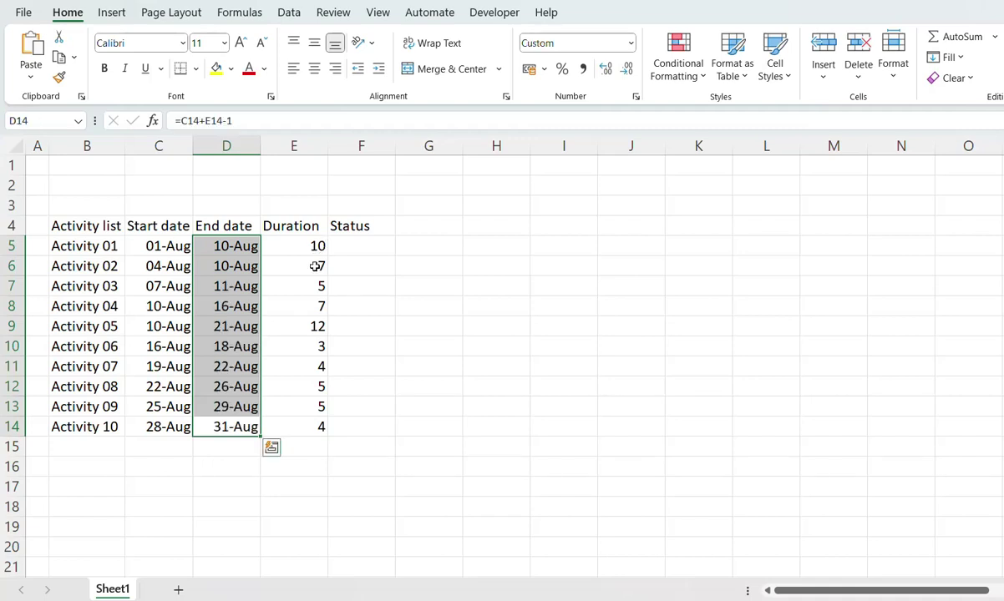
Change Activity 02's duration to 12 and select the status cells F5:F14.
click(315, 266)
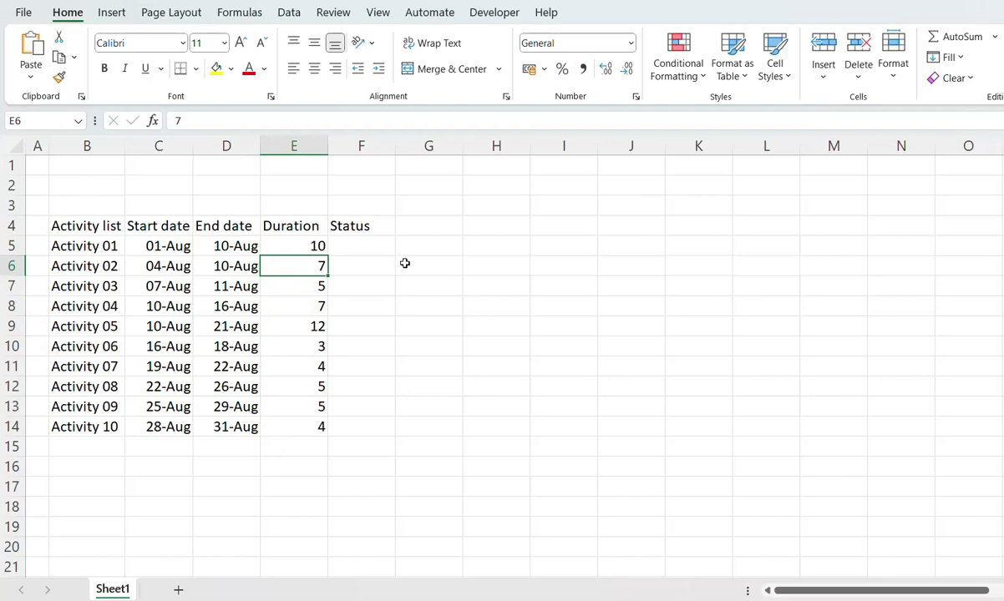
text(12)
key(Return)
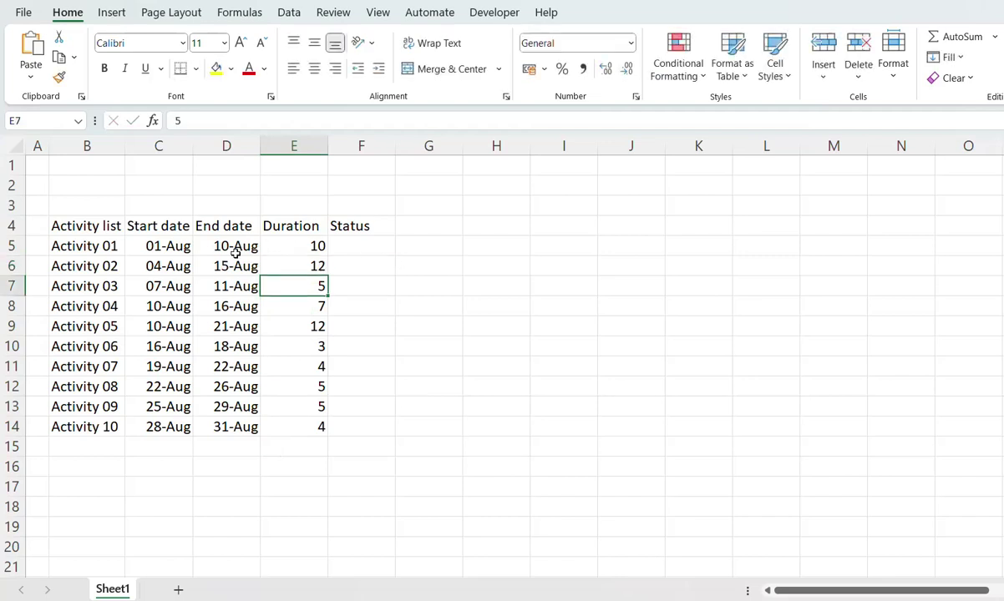
click(359, 243)
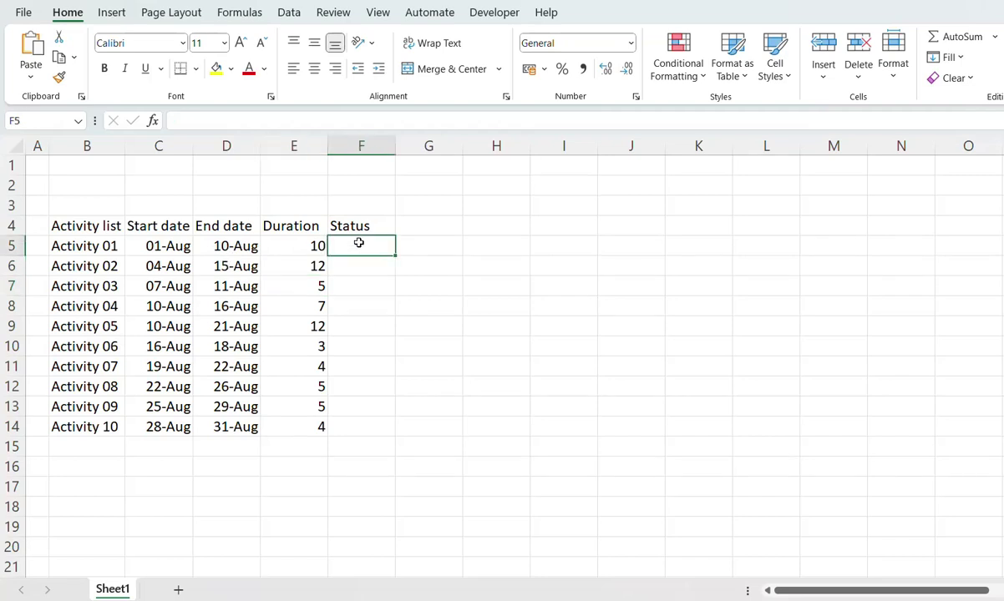
key(shift+Down)
key(shift+Down)
key(shift+Down)
key(shift+Down)
key(shift+Down)
key(shift+Down)
key(shift+Down)
Add List data validation with source Completed,In-Progress,Pending to F5:F14.
click(292, 20)
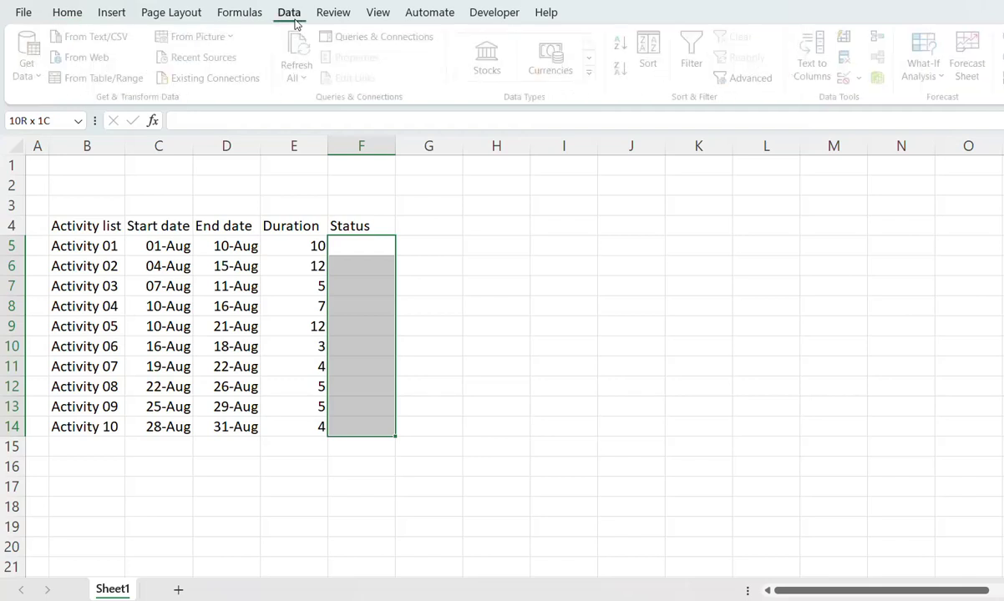
click(846, 78)
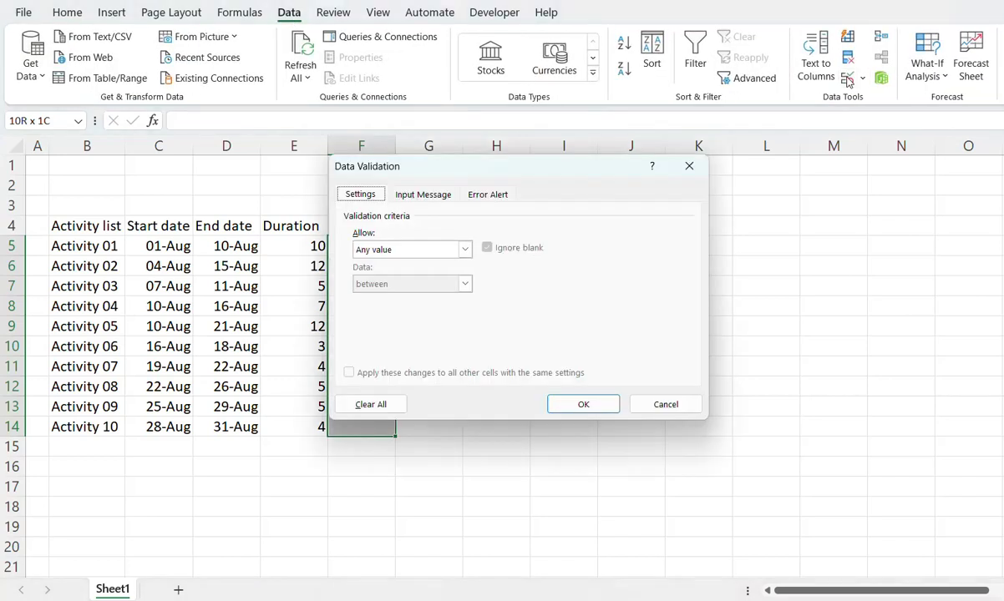
click(464, 250)
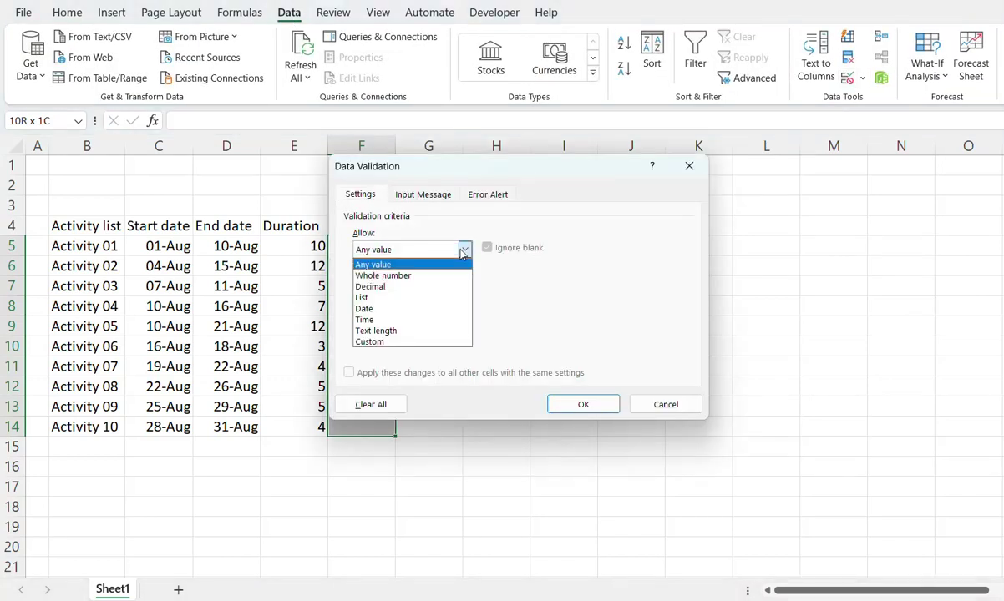
click(399, 299)
click(395, 317)
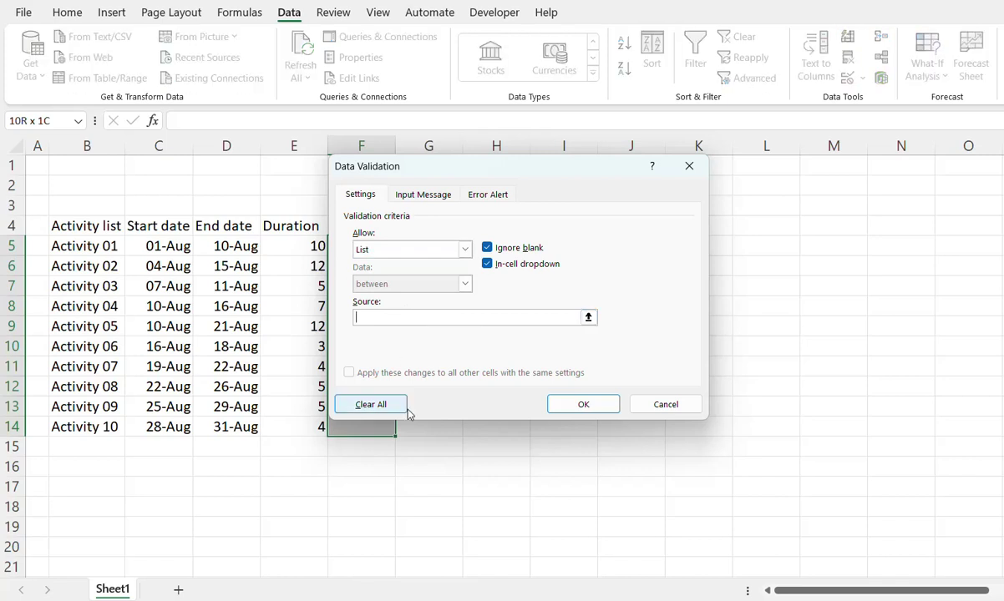
text(Compl)
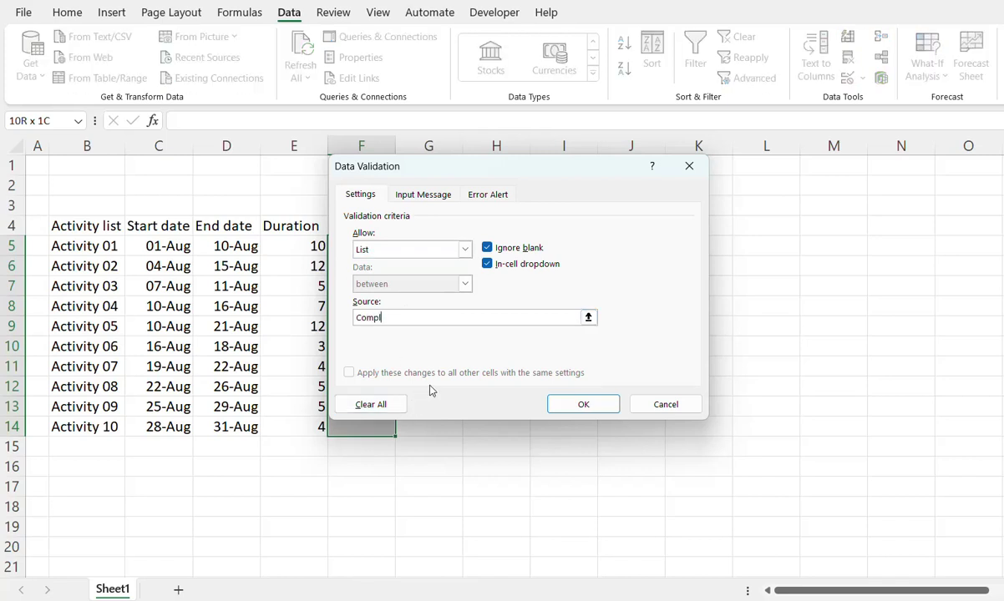
text(eted,In)
text(-Progress)
text(,Pending)
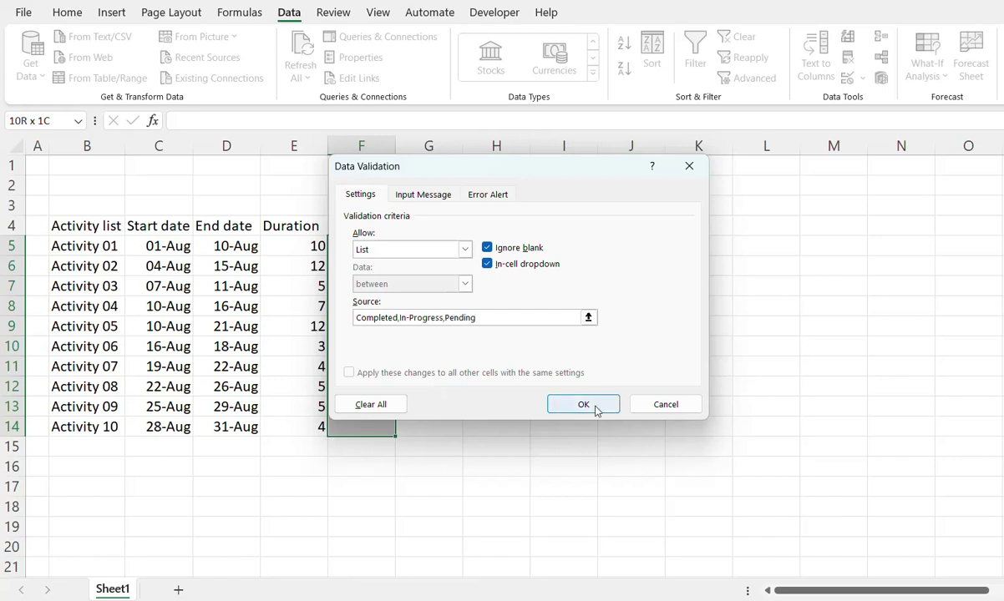
click(596, 411)
click(380, 243)
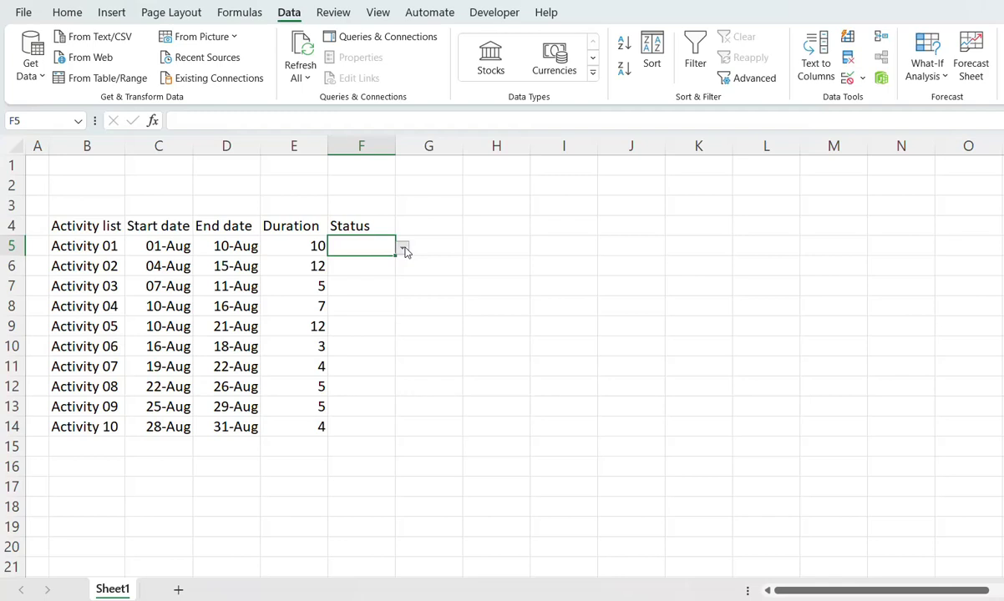
Pick Completed for Activity 01 from its status dropdown and open Activity 02's list.
click(403, 250)
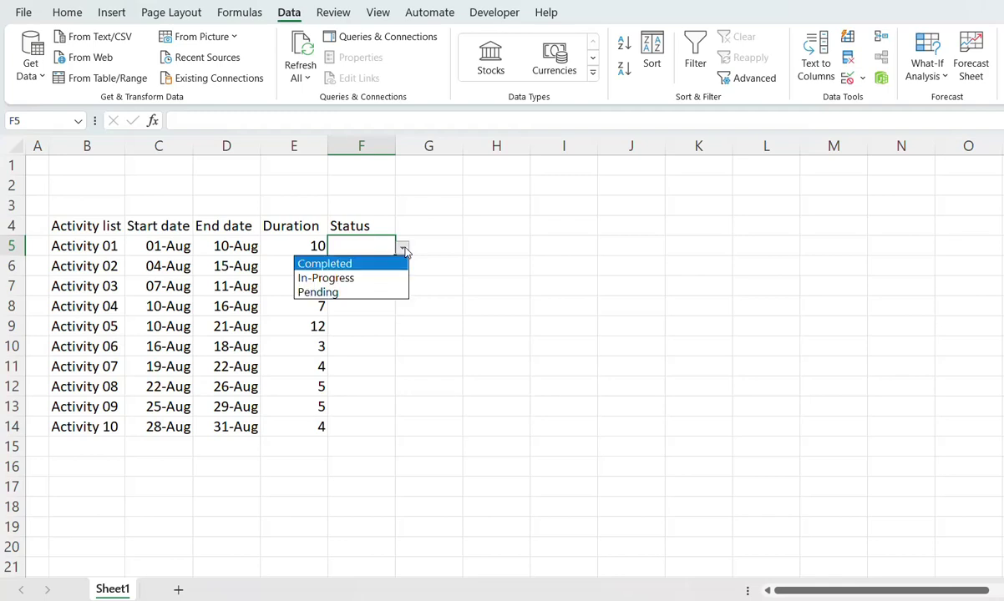
click(352, 263)
click(351, 266)
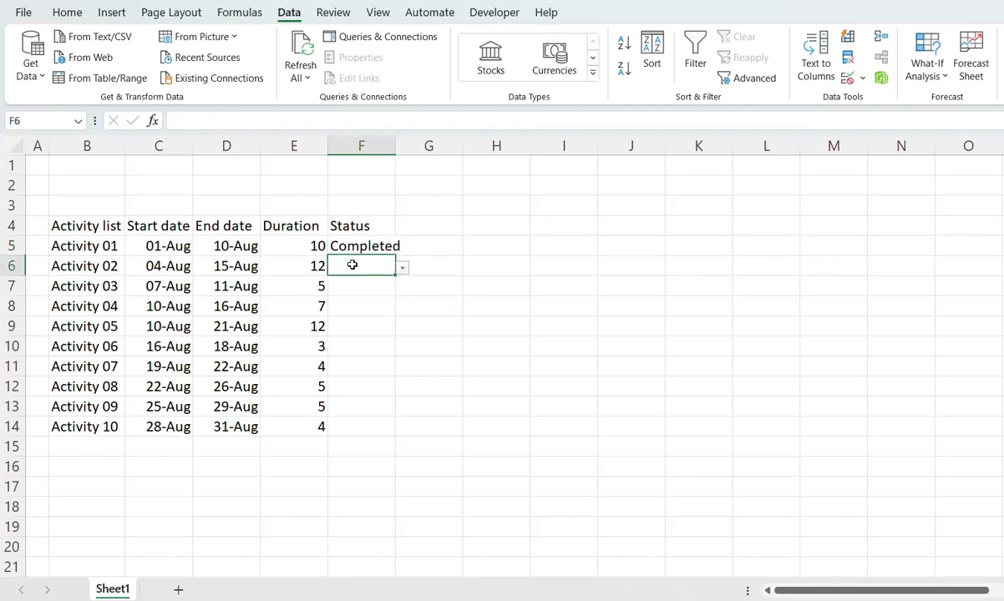
click(402, 268)
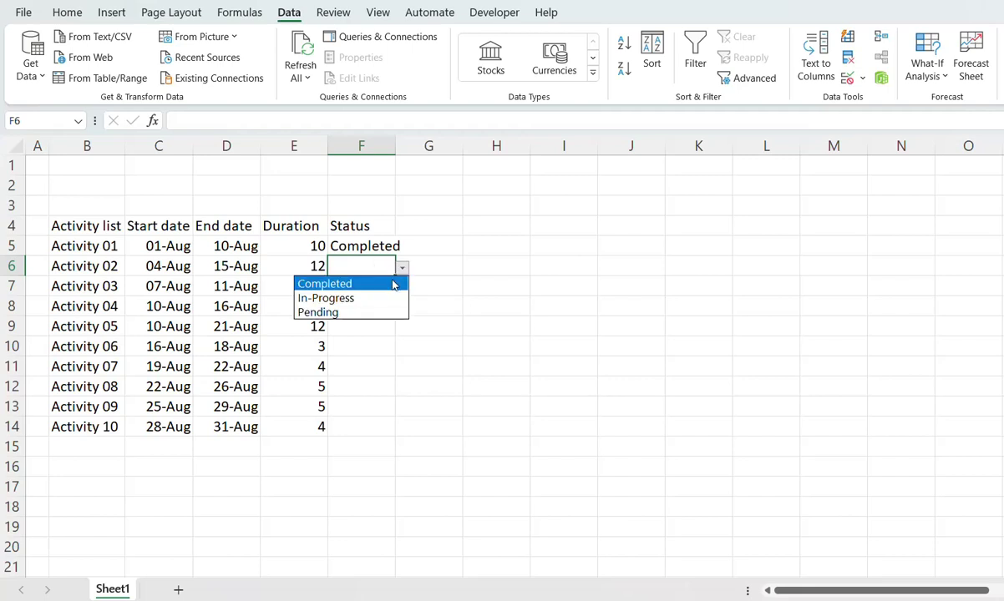
drag(444, 223, 1001, 226)
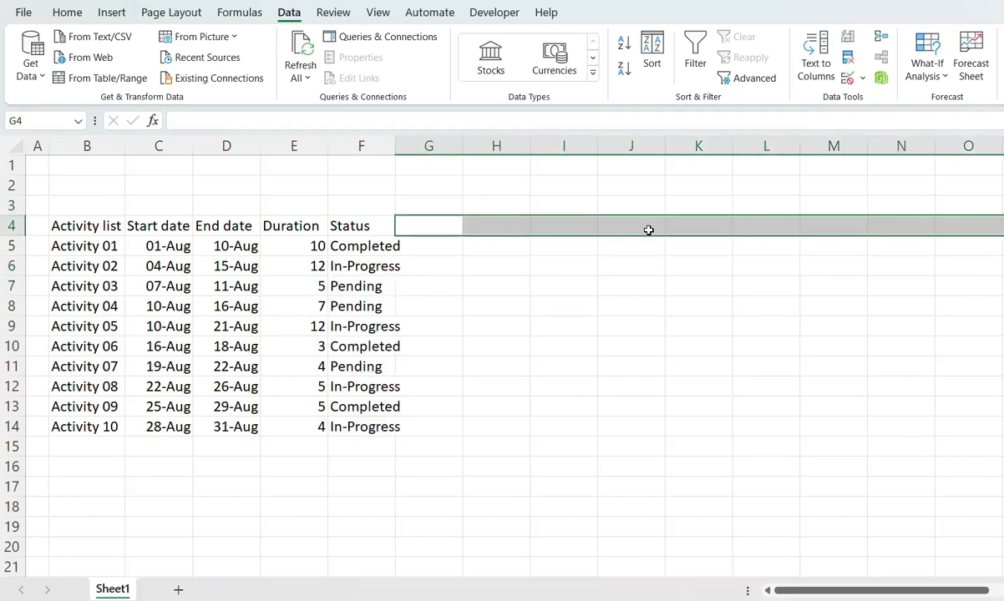
click(564, 226)
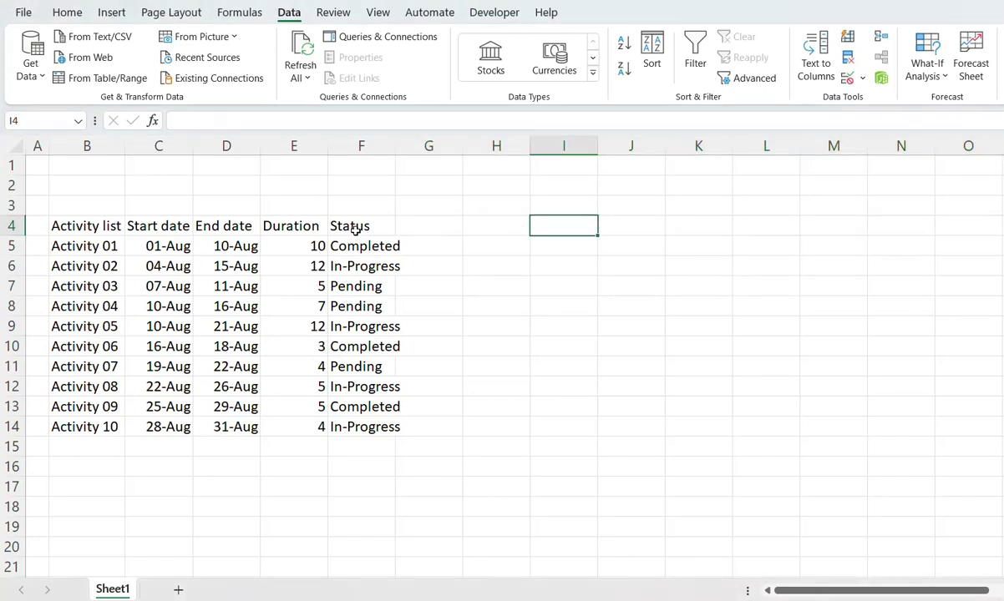
Copy the 01-Aug start date from C5 into G4.
click(162, 244)
key(ctrl+c)
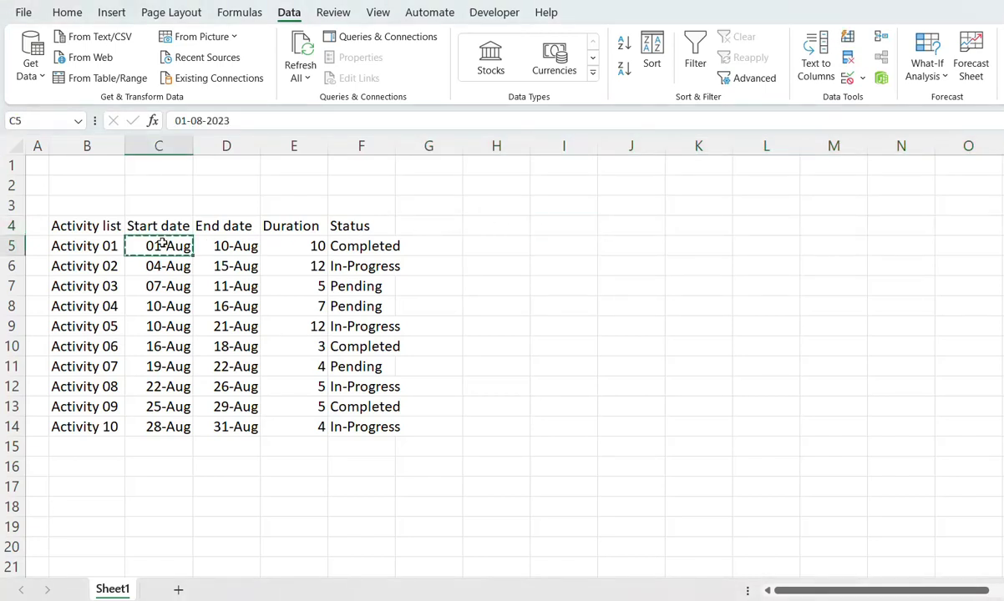
click(428, 226)
key(ctrl+v)
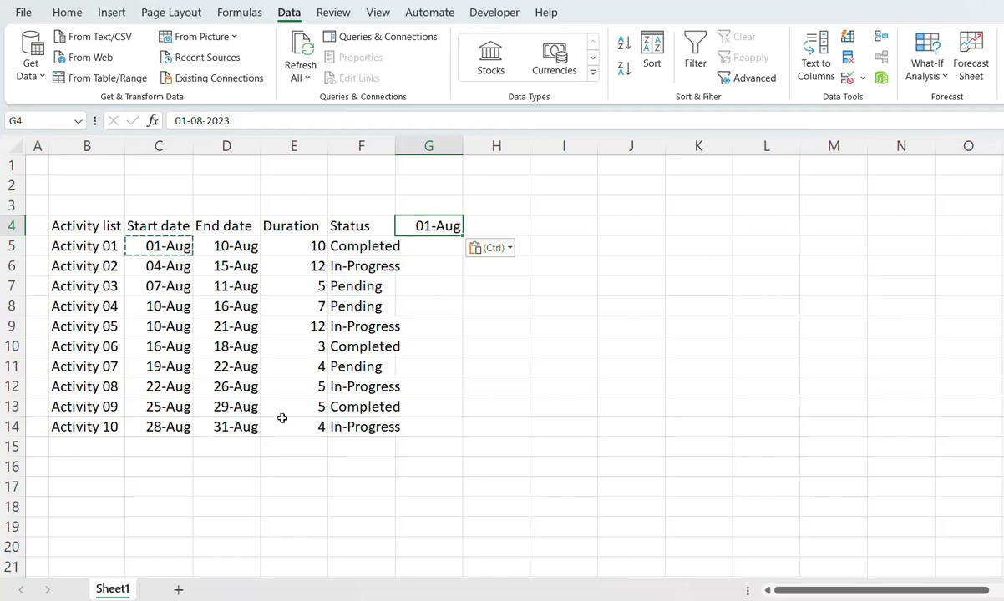
Extend the row 4 dates day by day from G4 through 31-Aug.
click(242, 427)
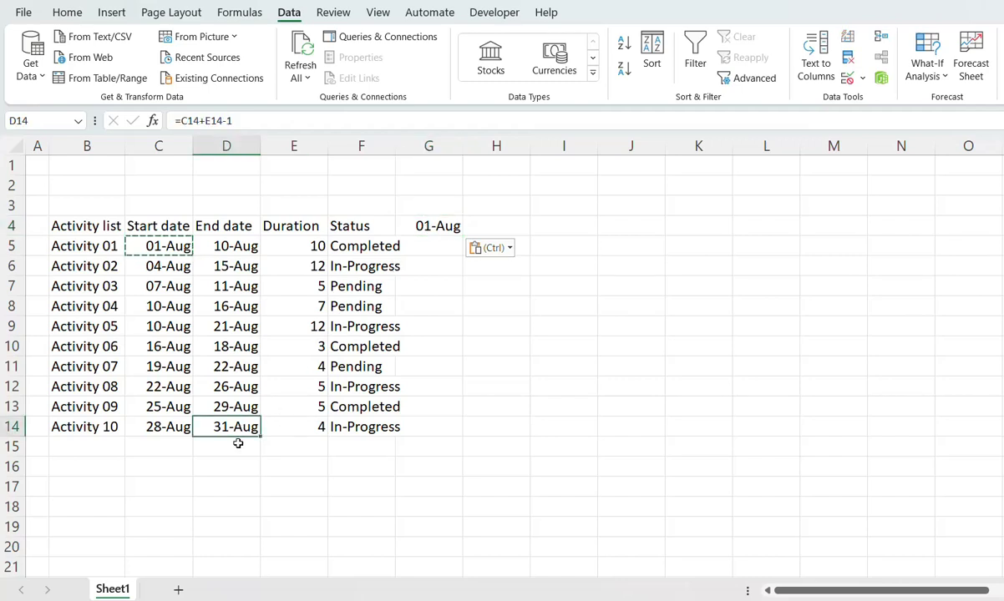
click(416, 227)
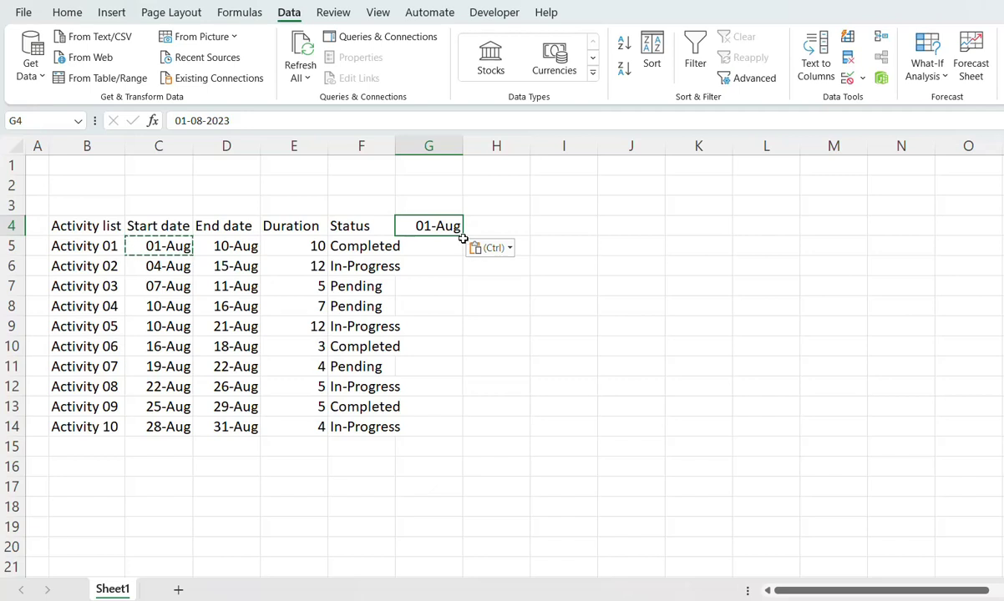
drag(483, 241, 1002, 238)
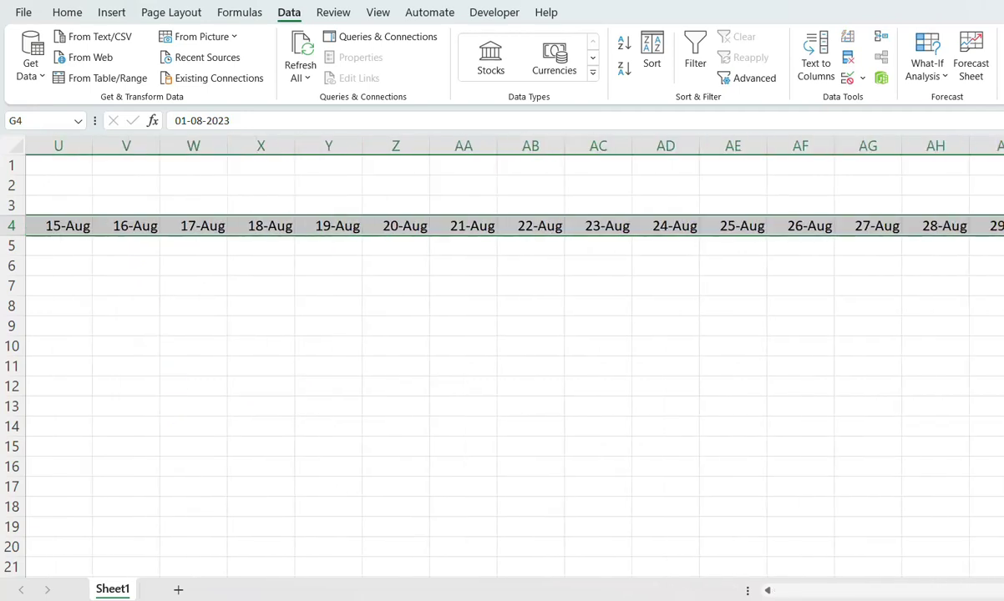
drag(1002, 238, 998, 238)
scroll(617, 490, left, 8)
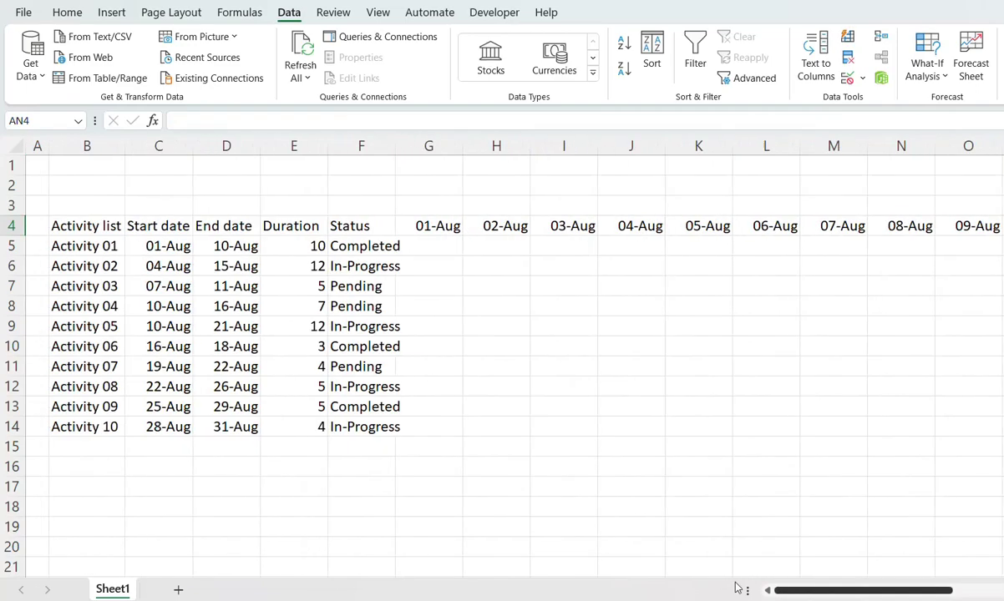
click(445, 224)
Rotate the row 4 date headers to a 90° vertical orientation.
key(ctrl+shift+Right)
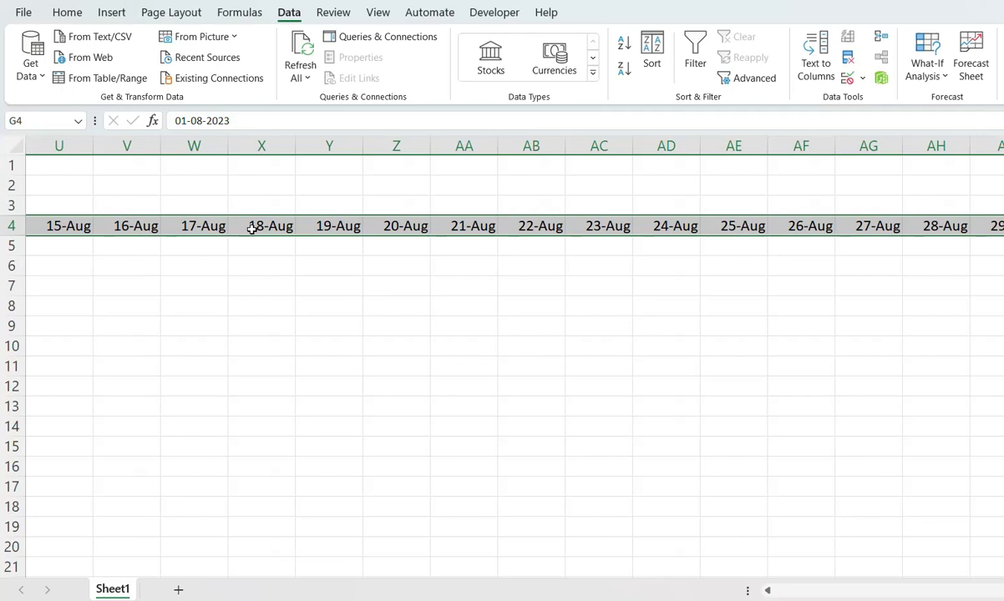
right_click(255, 224)
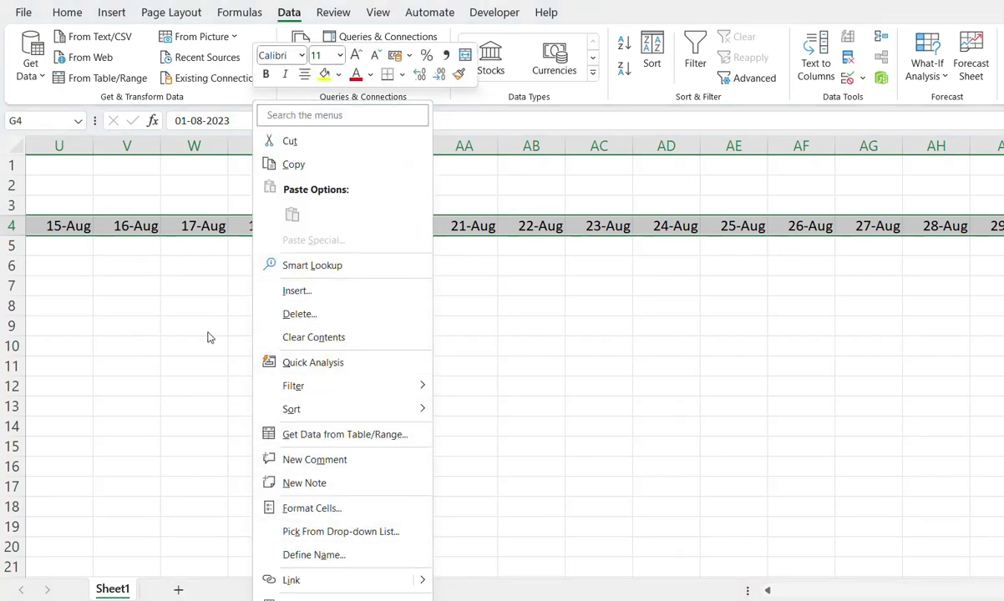
click(192, 230)
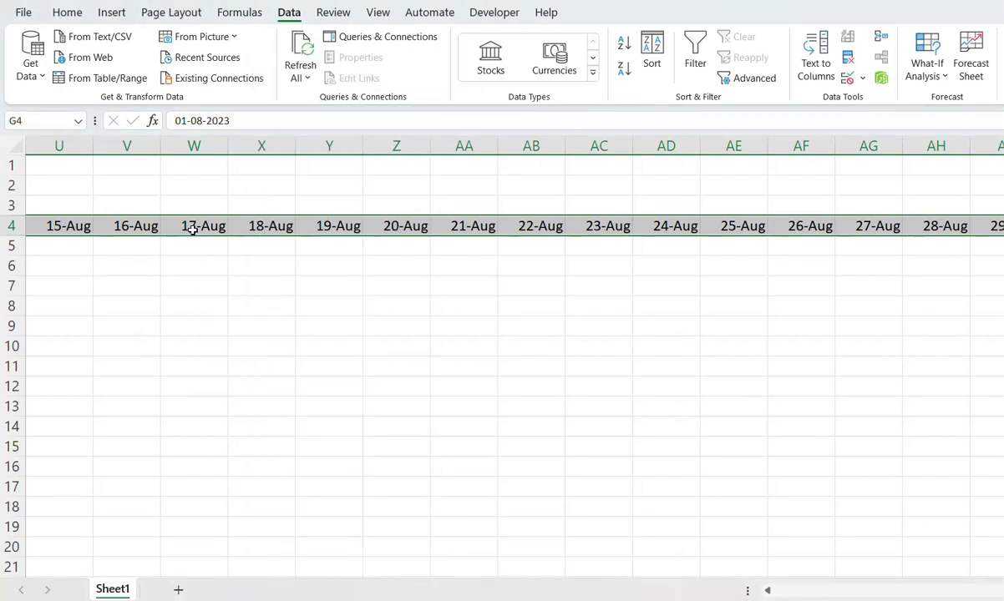
scroll(192, 230, left, 10)
key(ctrl+1)
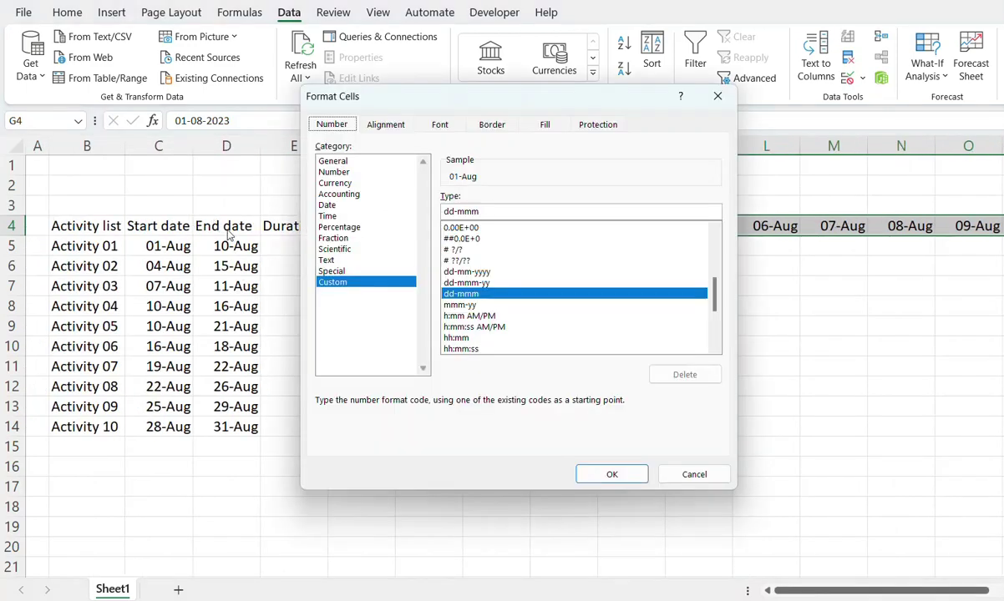
click(385, 125)
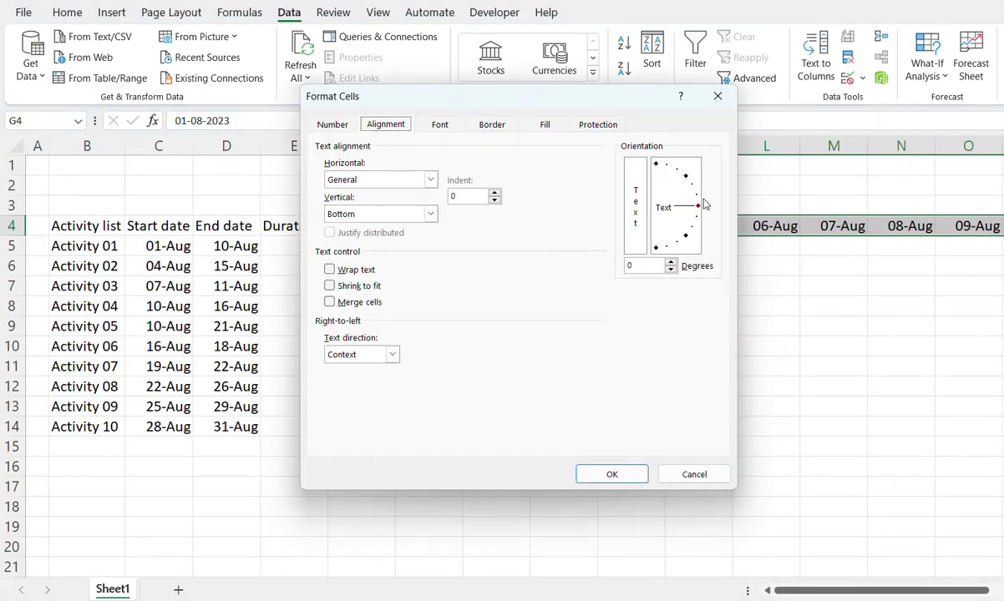
drag(698, 206, 655, 148)
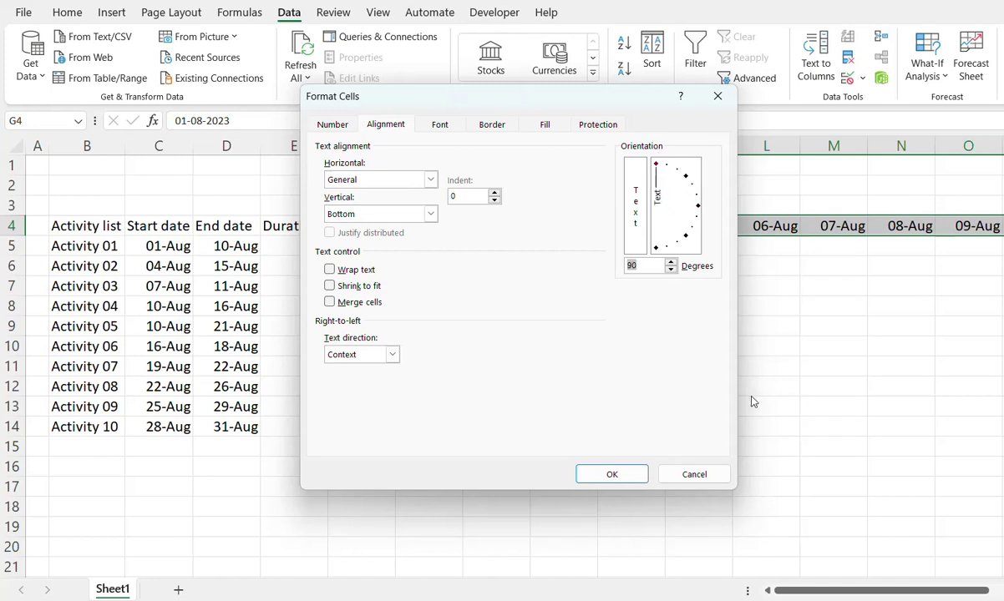
click(588, 474)
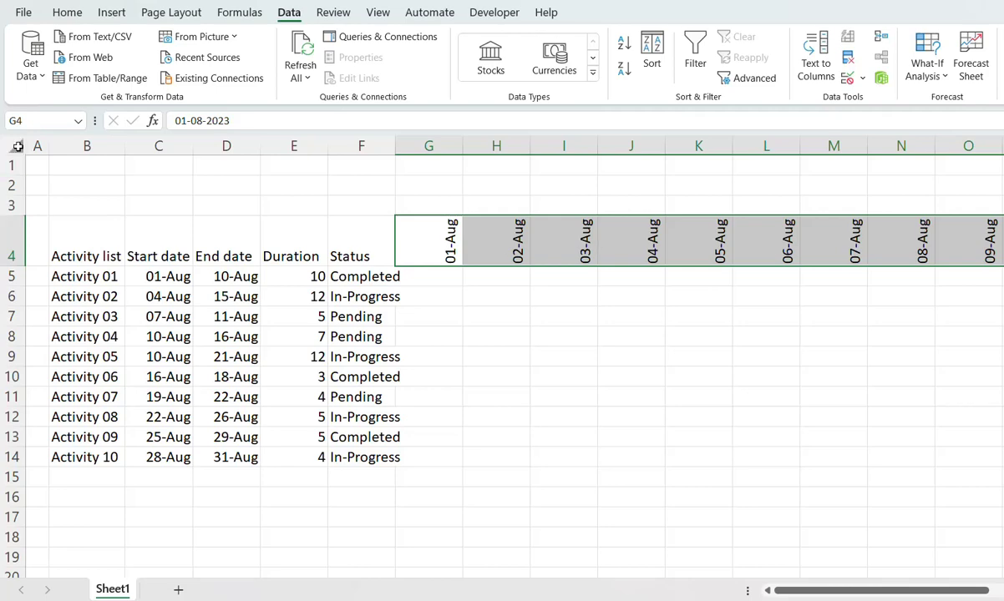
Autofit all sheet columns so the date columns become narrow.
click(18, 146)
double_click(192, 147)
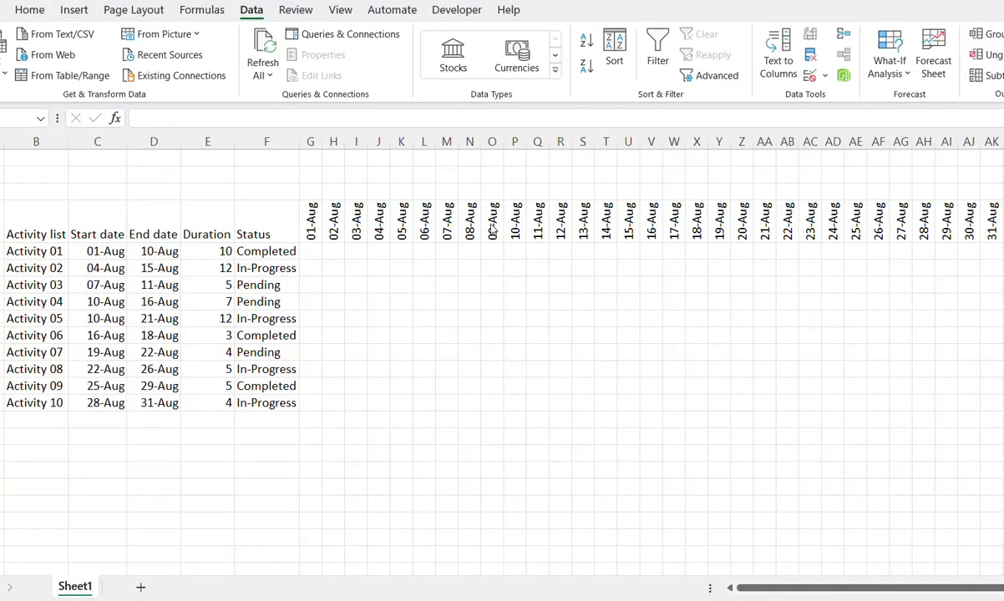
click(309, 253)
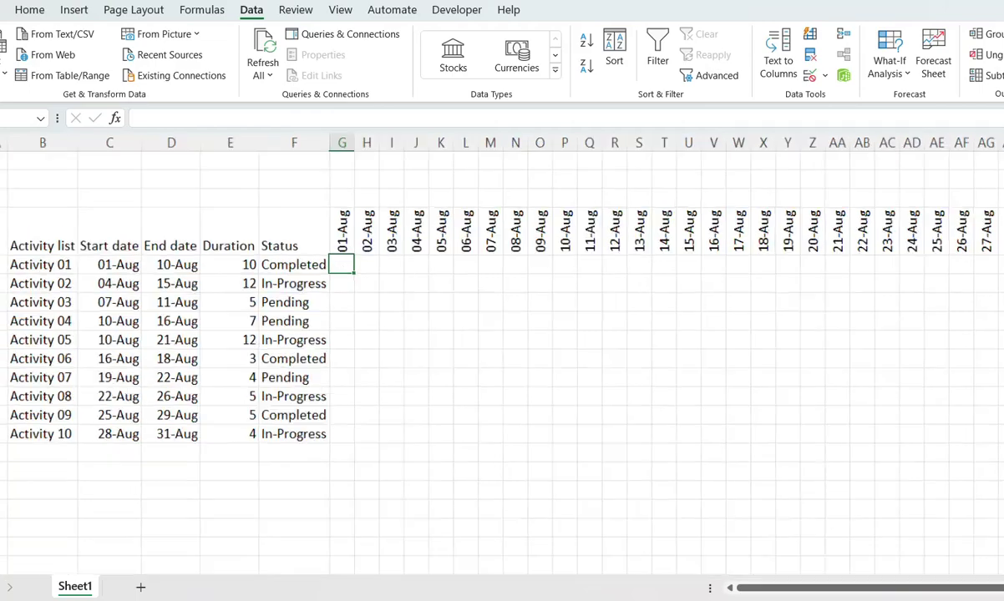
ctrl+scroll(501, 351, up, 1)
ctrl+scroll(501, 351, up, 2)
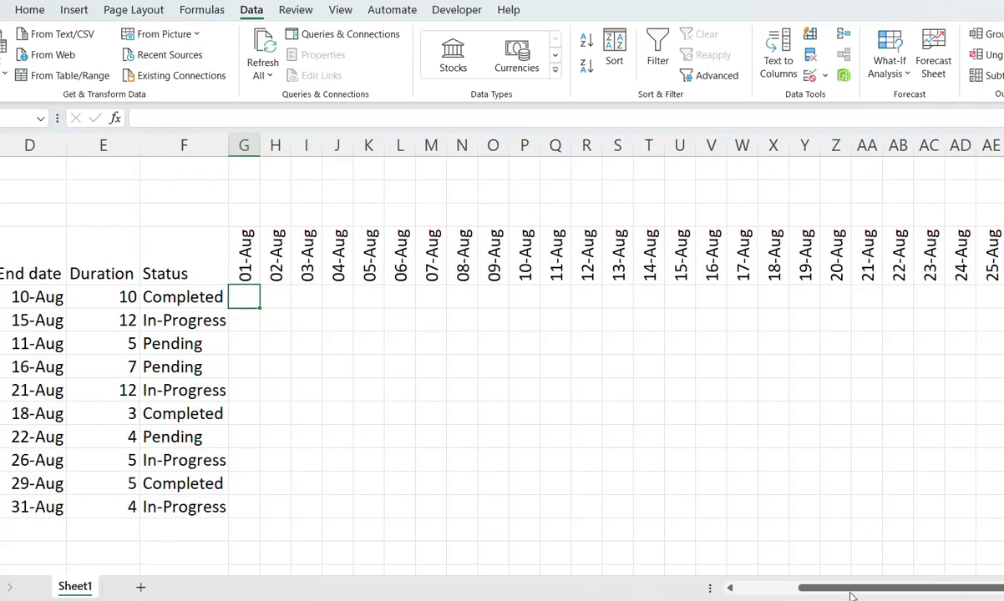
drag(852, 596, 787, 592)
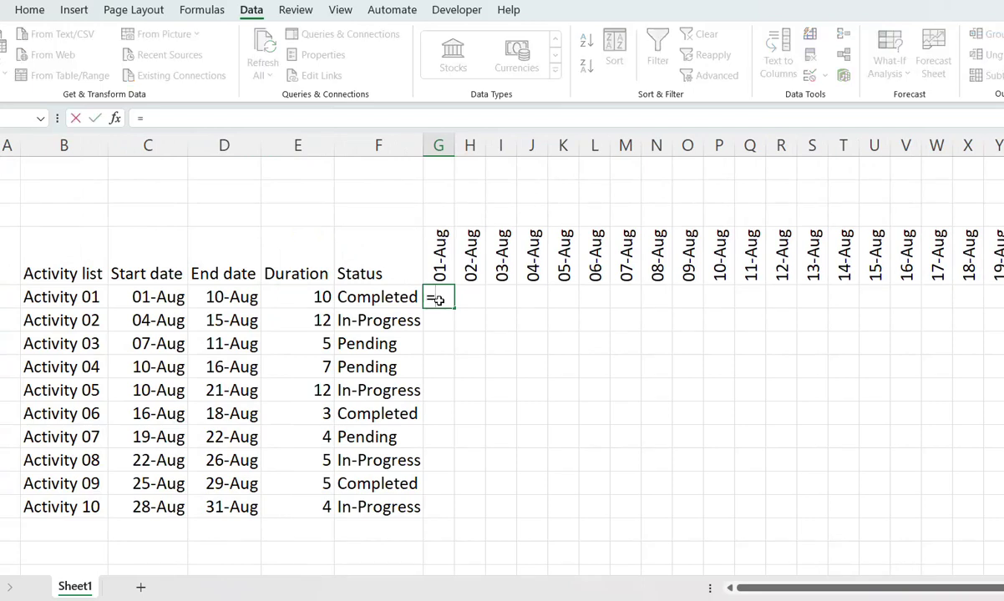
Begin G5's formula as =IF(AND(G$4>=$C5, locking row 4 and column C.
text(=if)
key(Tab)
text(A)
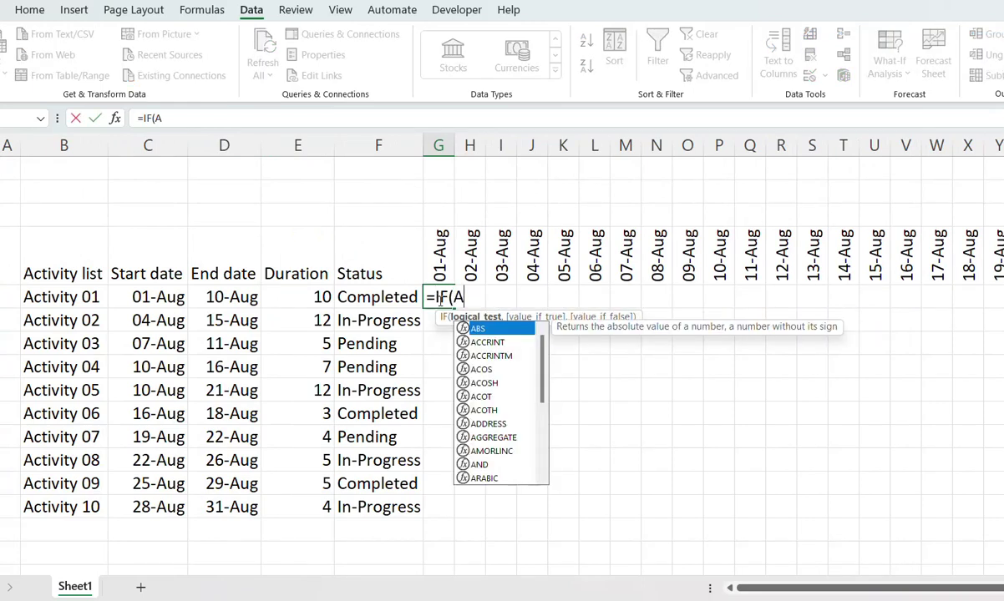
text(nd)
key(Tab)
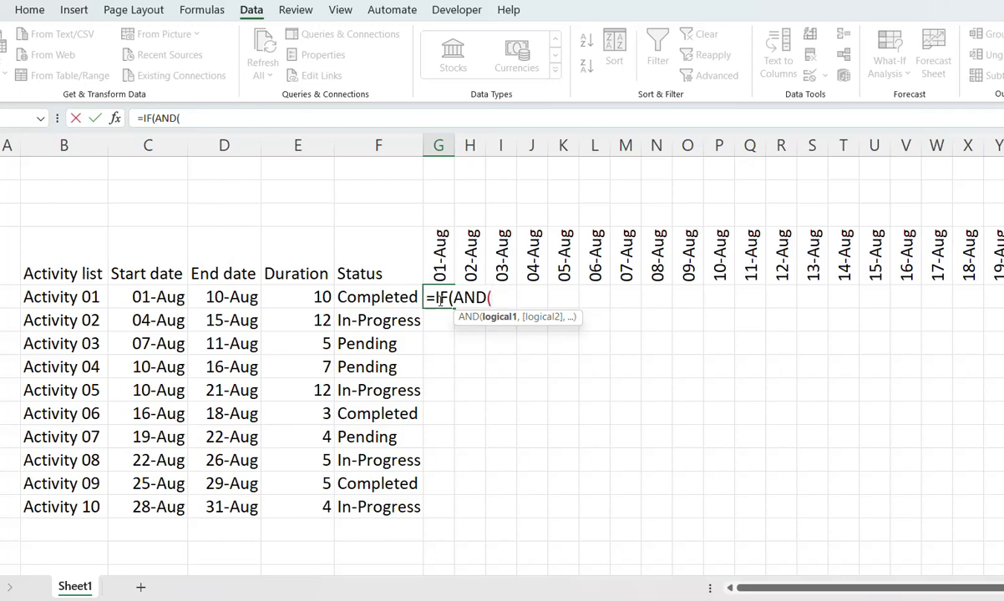
click(435, 260)
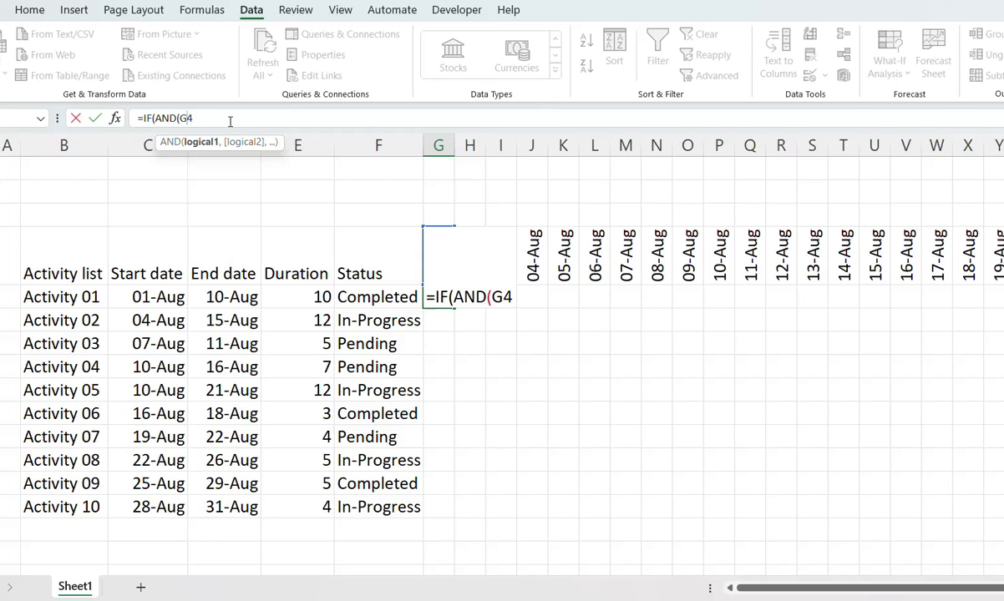
key(F4)
key(F4)
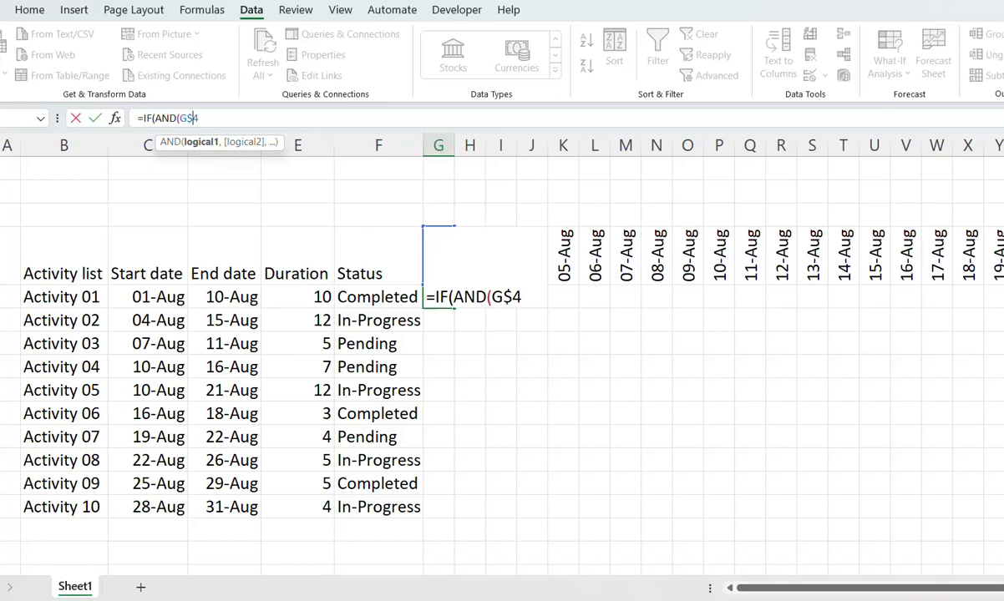
click(255, 122)
click(159, 296)
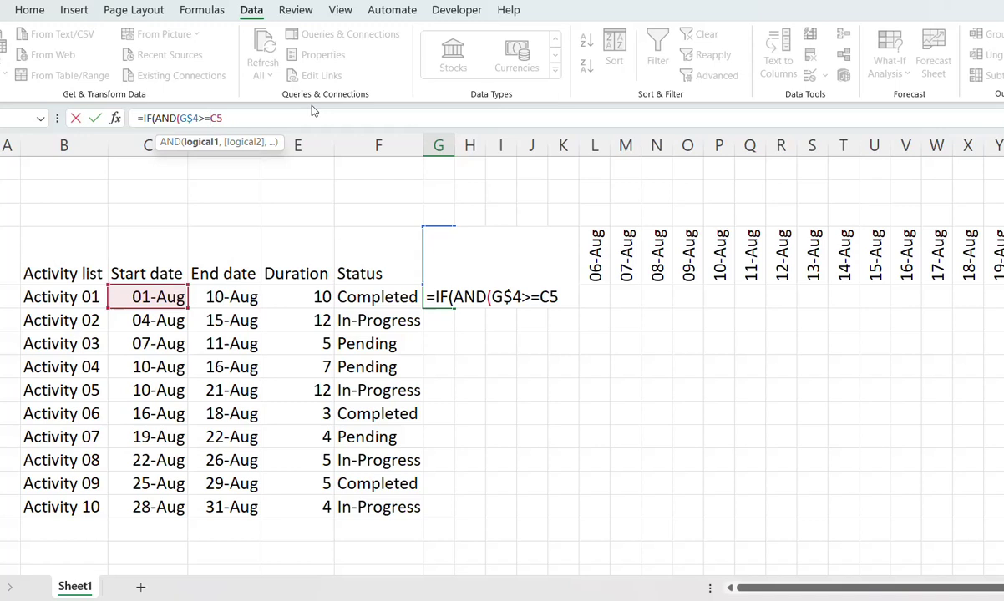
text($C5)
Complete it as =IF(AND(G$4>=$C5,G$4<=$D5),$F5,"") and copy G5.
text(,)
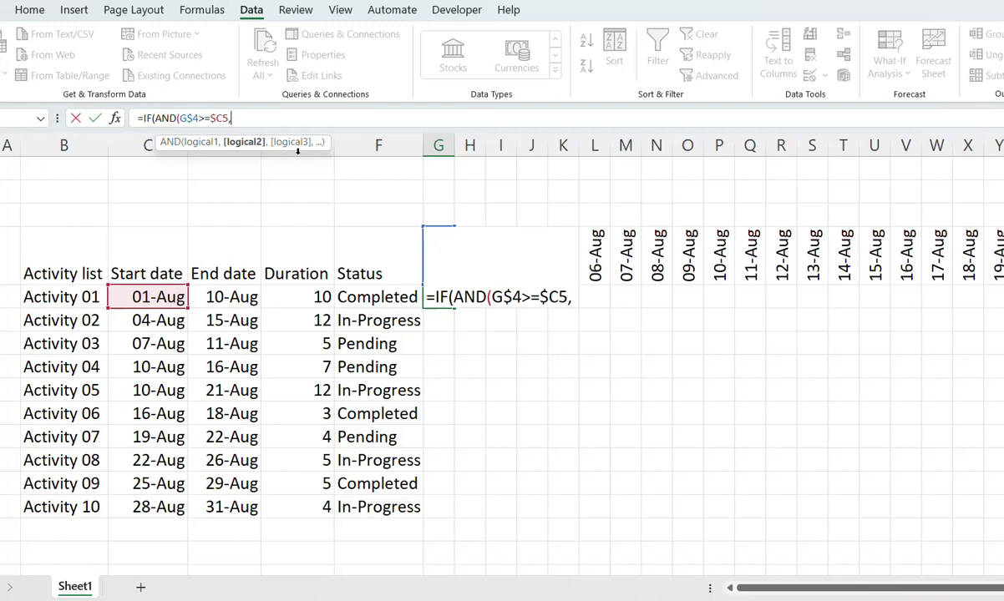
text(G$4<=)
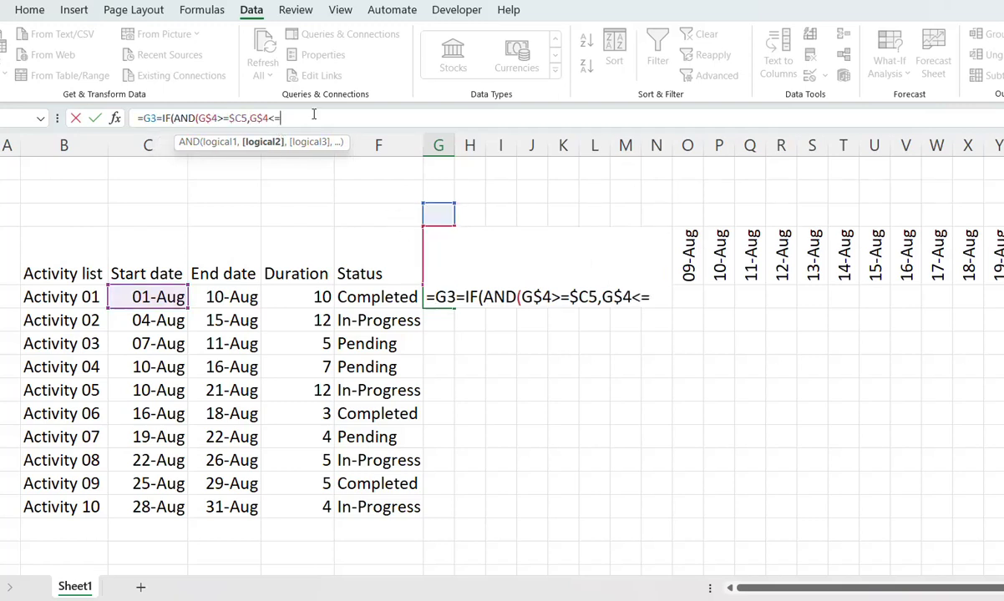
click(225, 297)
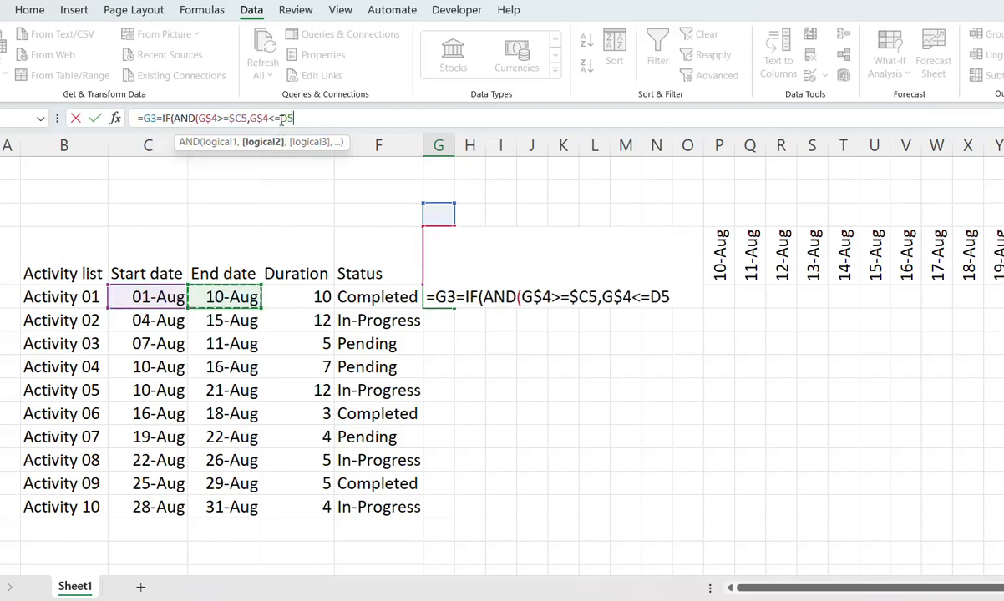
click(292, 121)
key(F4)
key(F4)
key(F4)
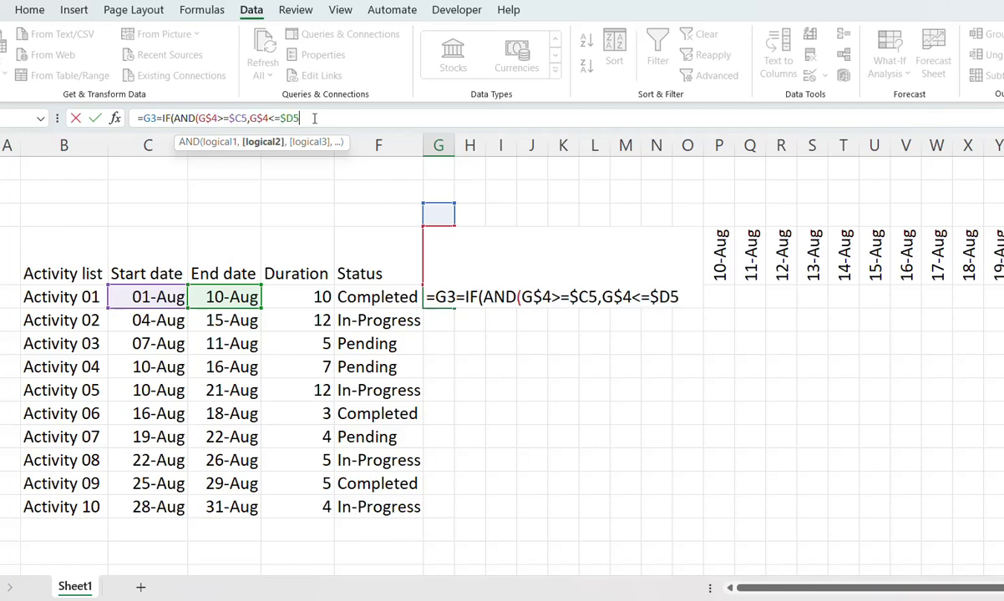
text())
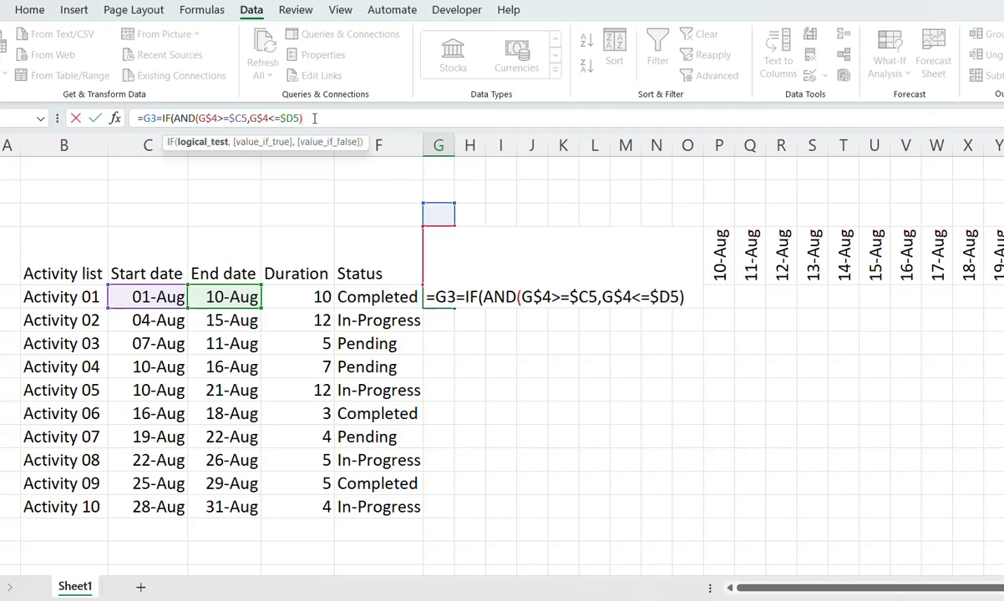
text(,)
click(363, 298)
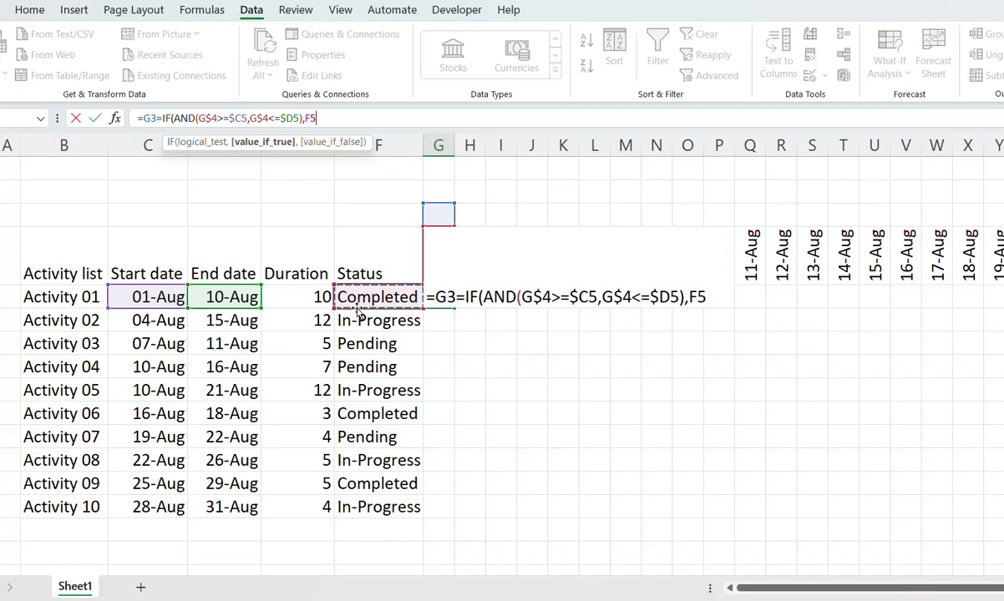
click(337, 118)
key(F4)
key(F4)
key(F4)
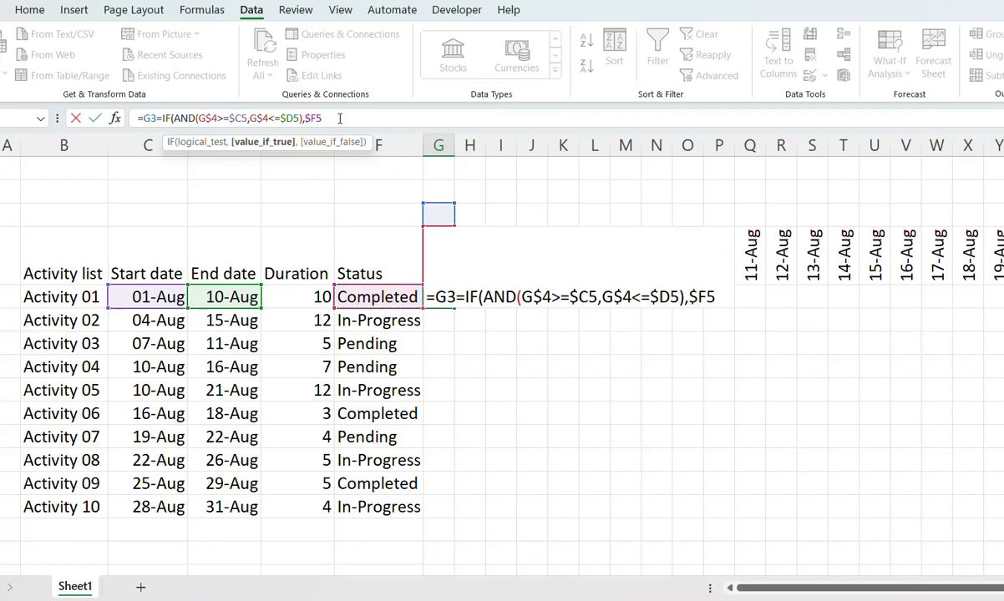
text(,)
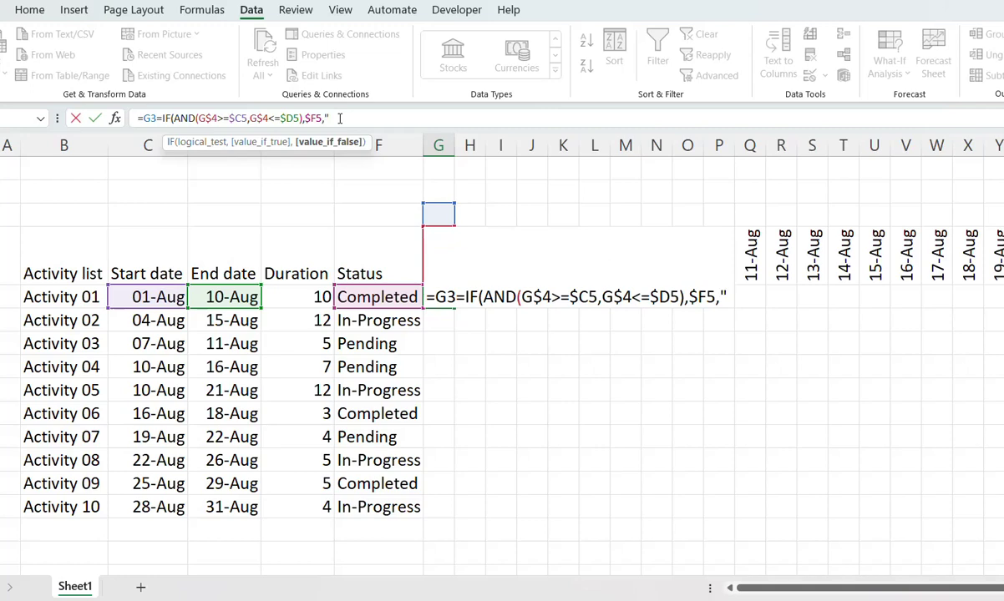
text(")
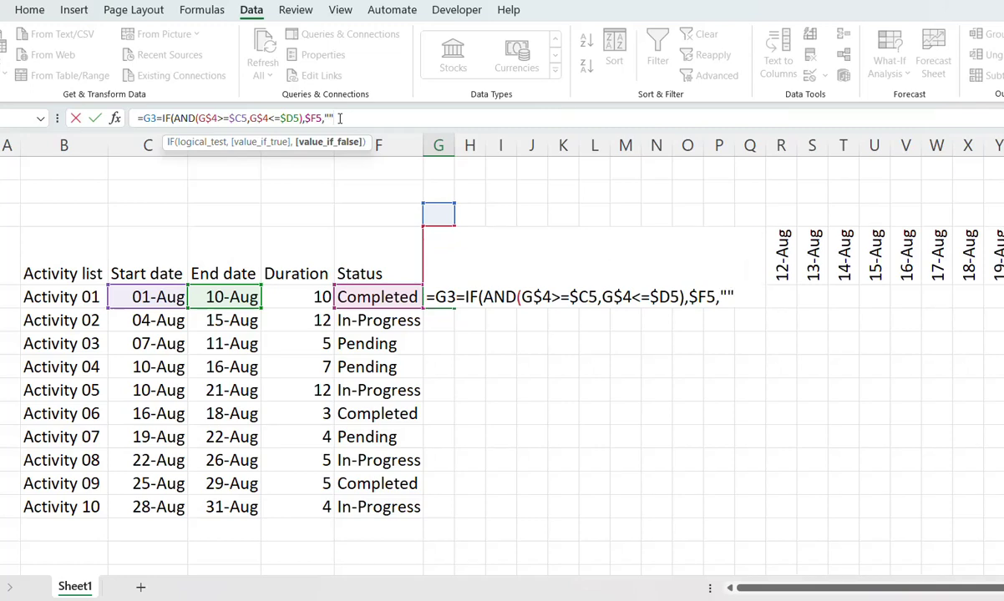
key(Return)
click(433, 294)
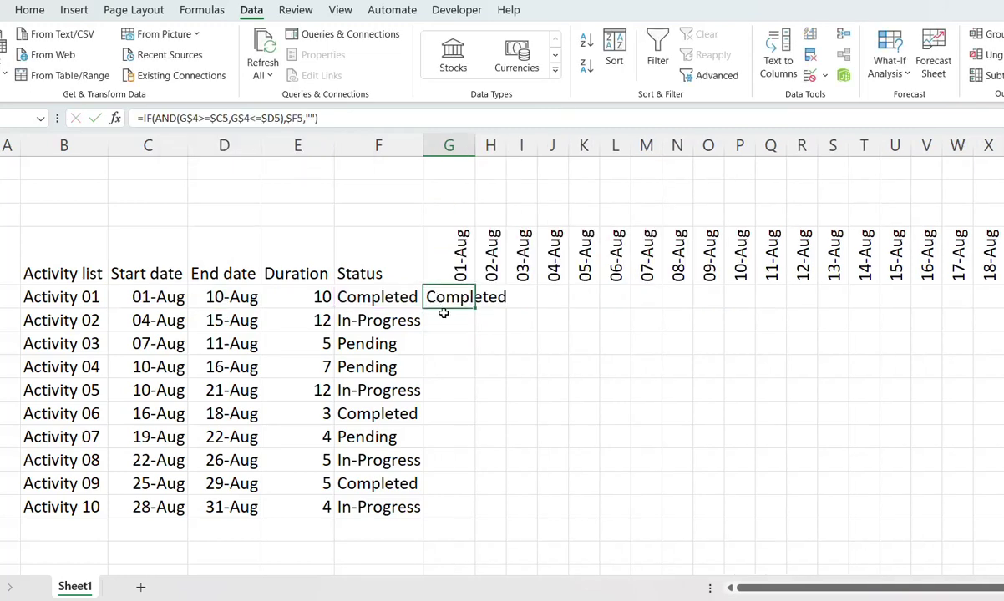
key(ctrl+c)
Paste the G5 status formula across the timeline grid G5:AK14.
mouse_move(437, 294)
mouse_down()
mouse_move(940, 513)
mouse_move(1002, 512)
mouse_up()
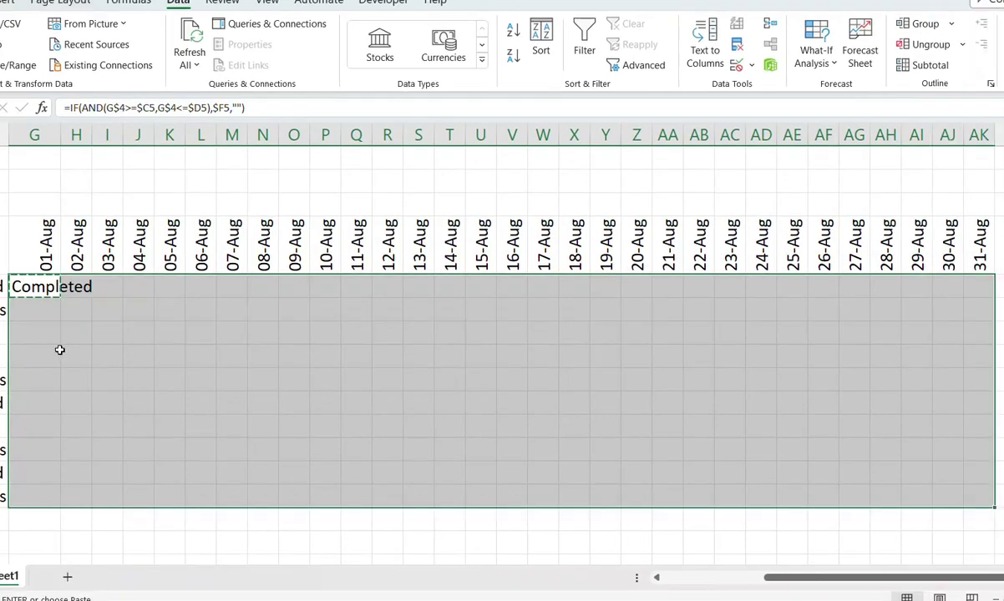
key(ctrl+v)
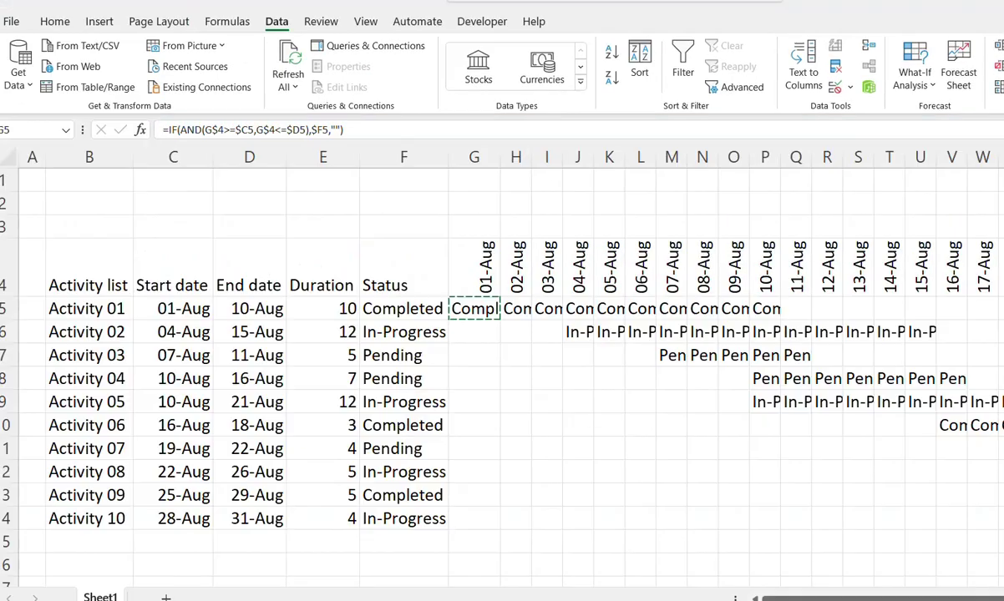
ctrl+scroll(425, 366, down, 4)
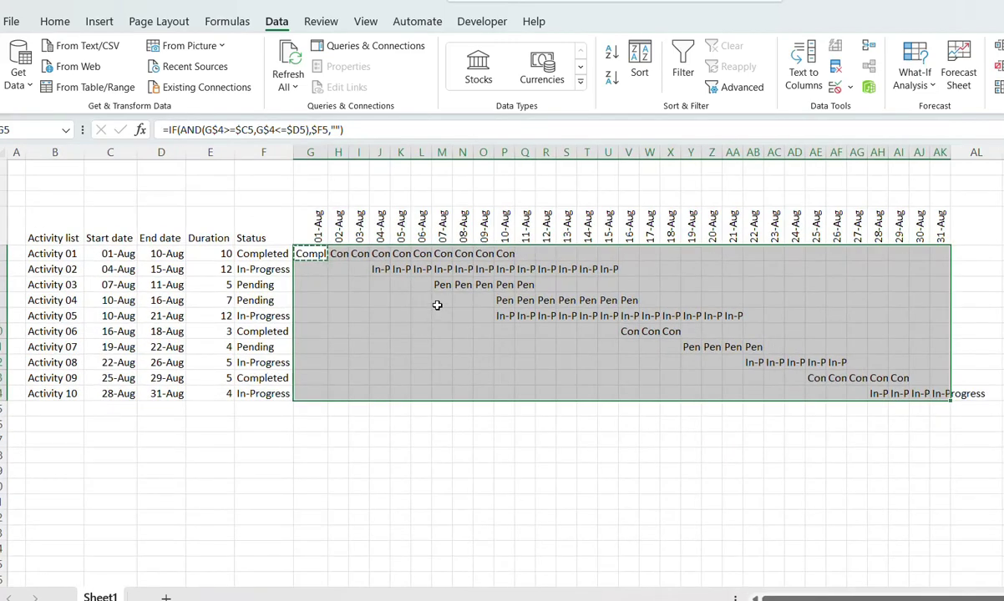
click(263, 299)
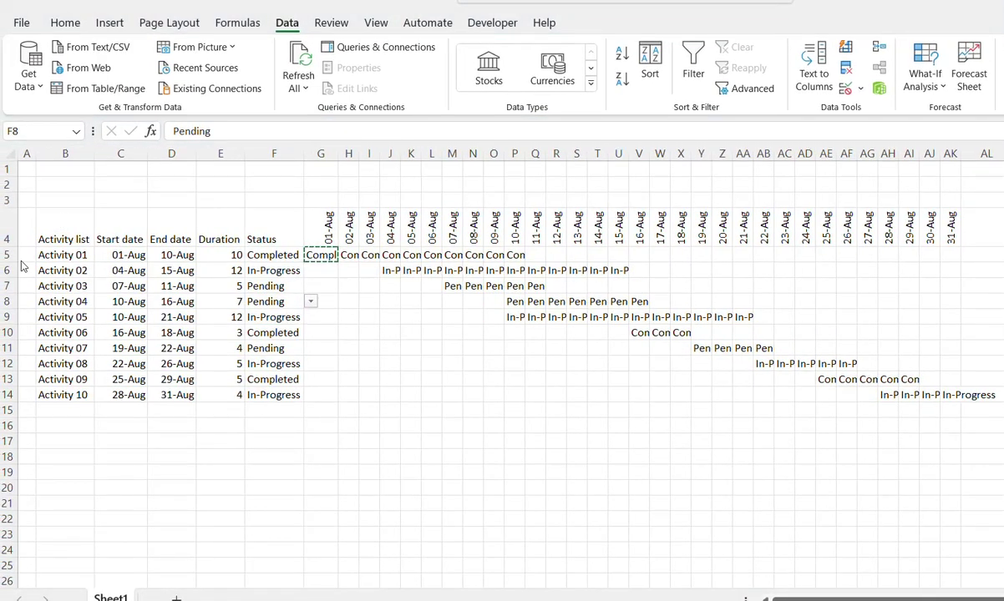
Set the row height of activity rows 5–14 to 25.
click(4, 255)
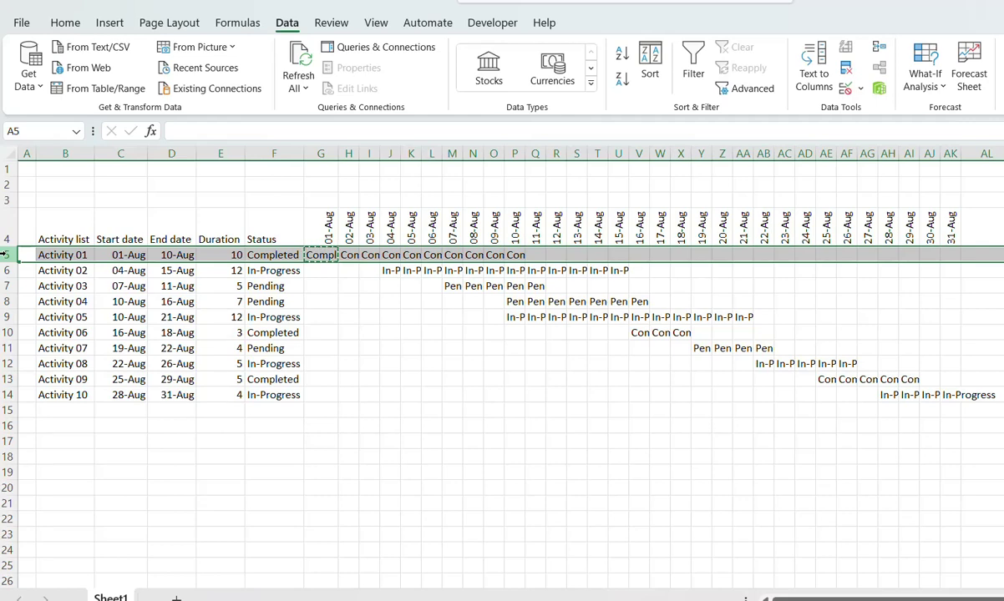
key(ctrl+shift+Down)
key(ctrl+shift+Up)
right_click(48, 259)
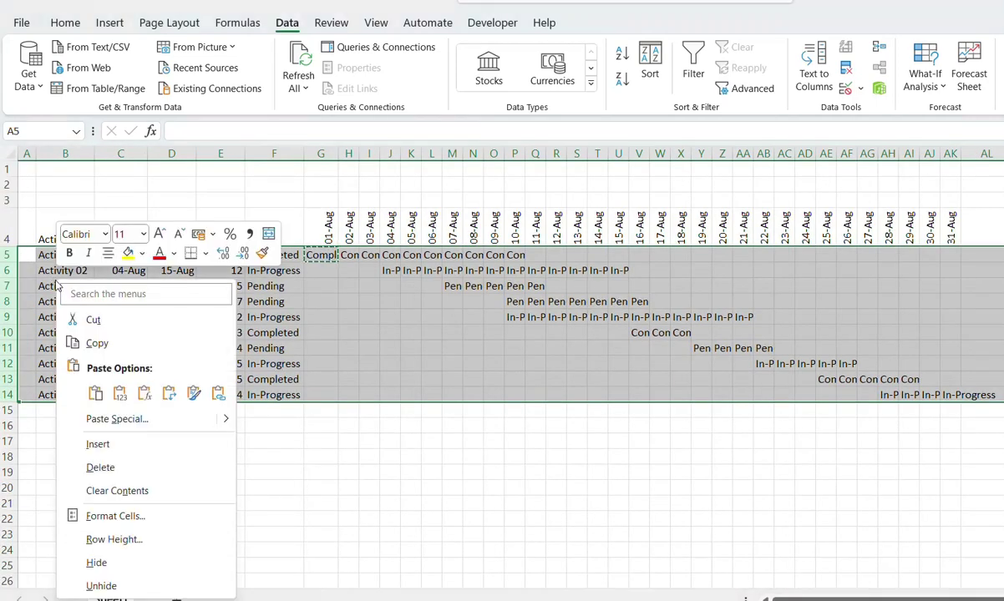
click(184, 539)
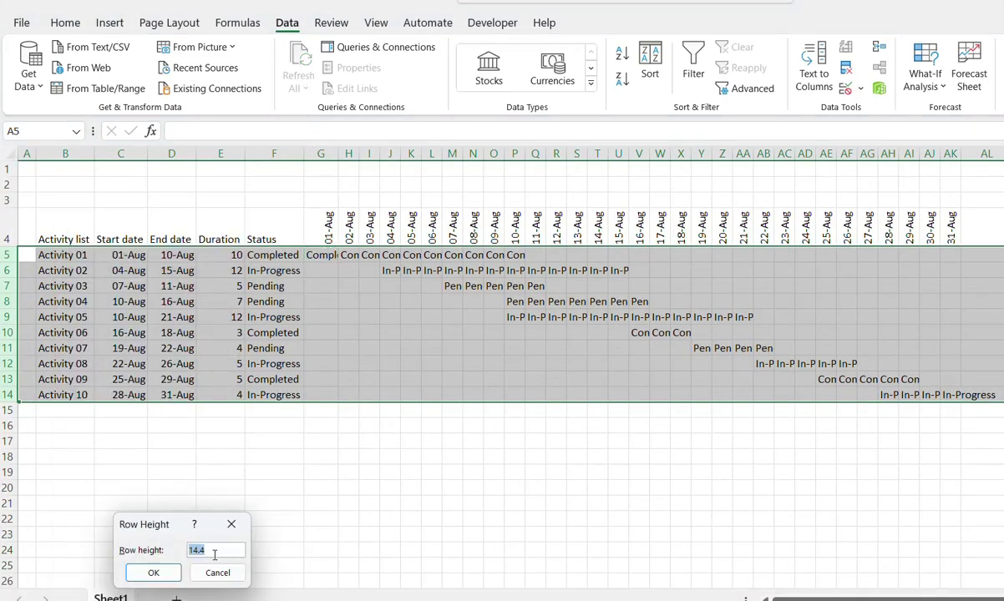
text(25)
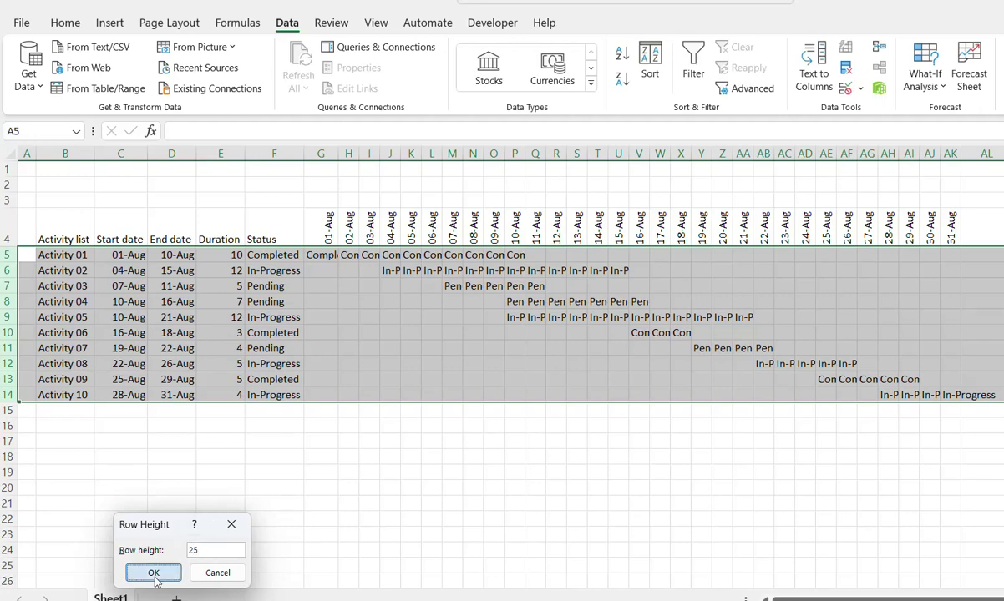
click(153, 573)
click(472, 292)
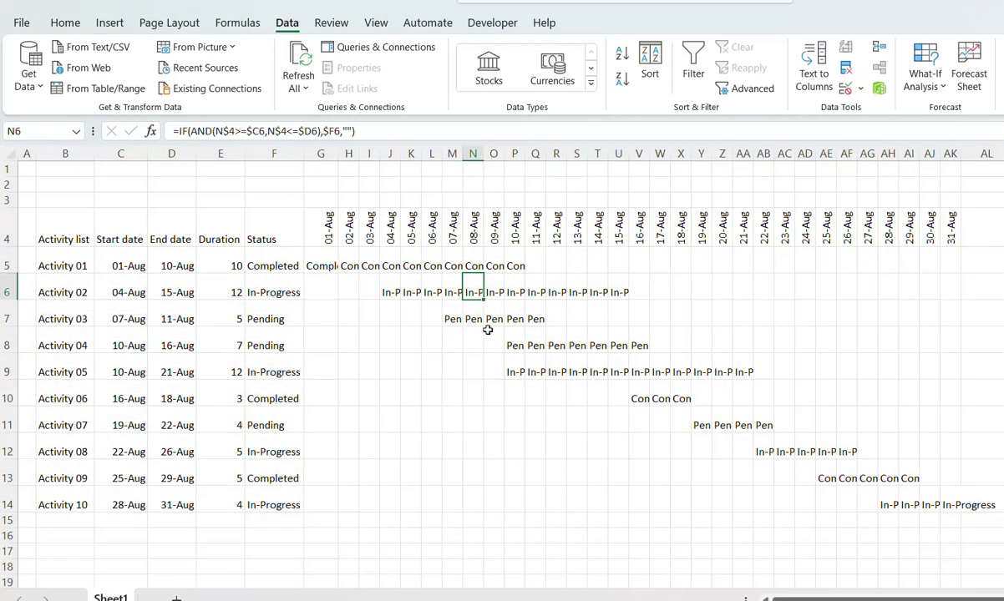
Center all sheet text horizontally and vertically.
click(11, 155)
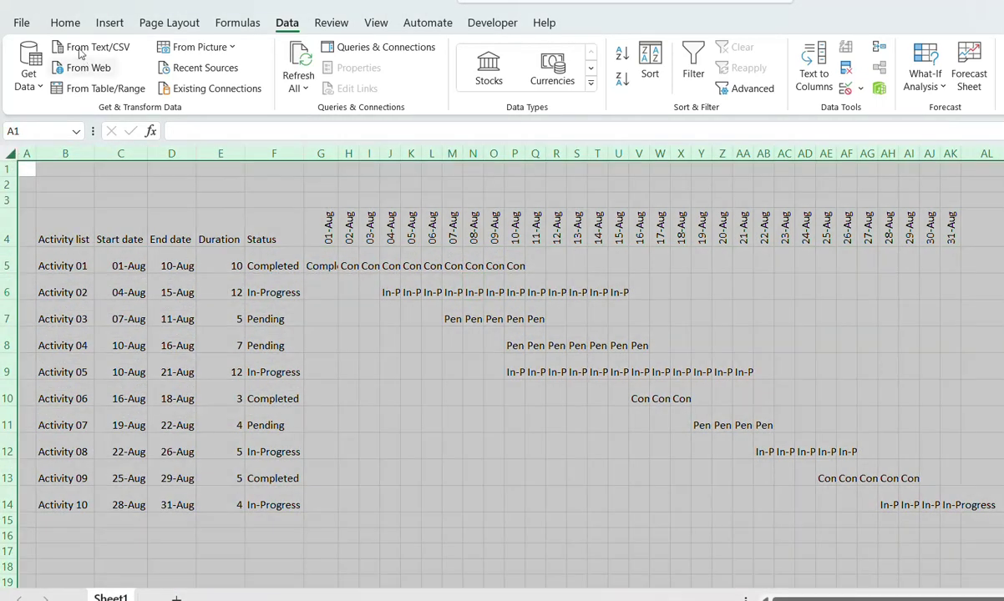
click(65, 23)
click(311, 79)
click(312, 53)
click(320, 314)
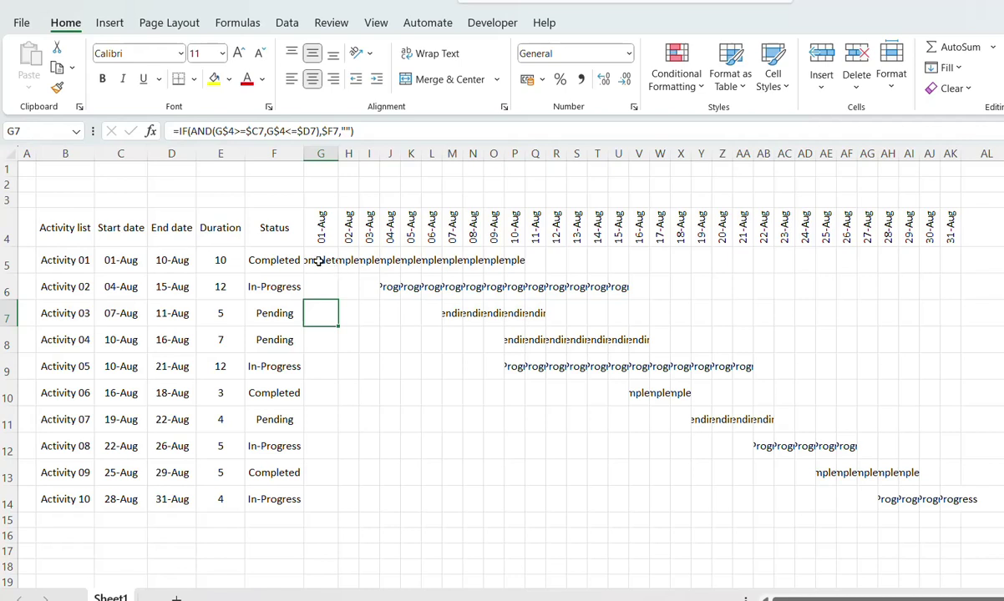
Select the timeline grid G5:AK14 and bring up Conditional Formatting.
drag(321, 259, 927, 341)
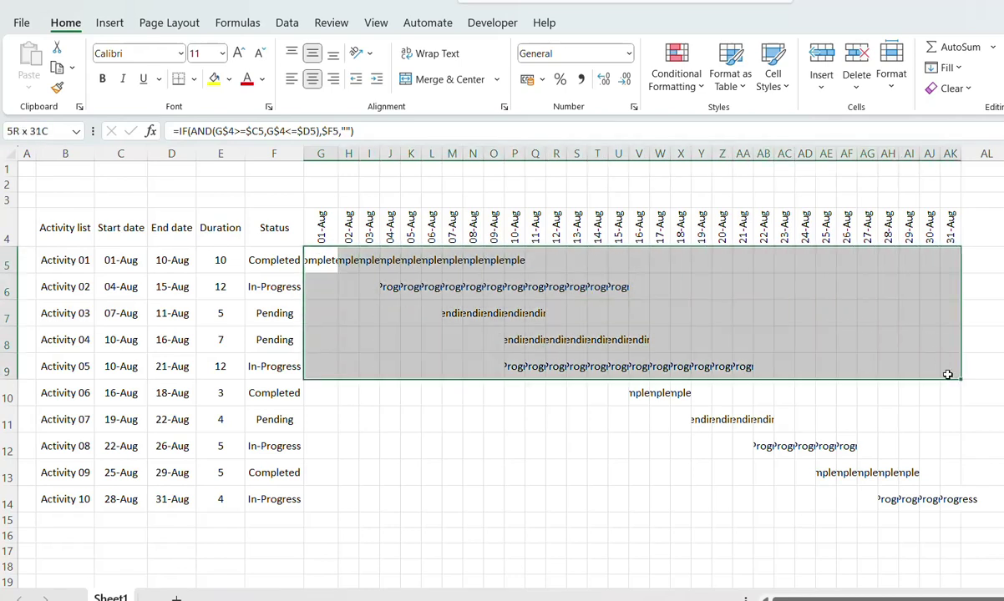
drag(927, 342, 957, 498)
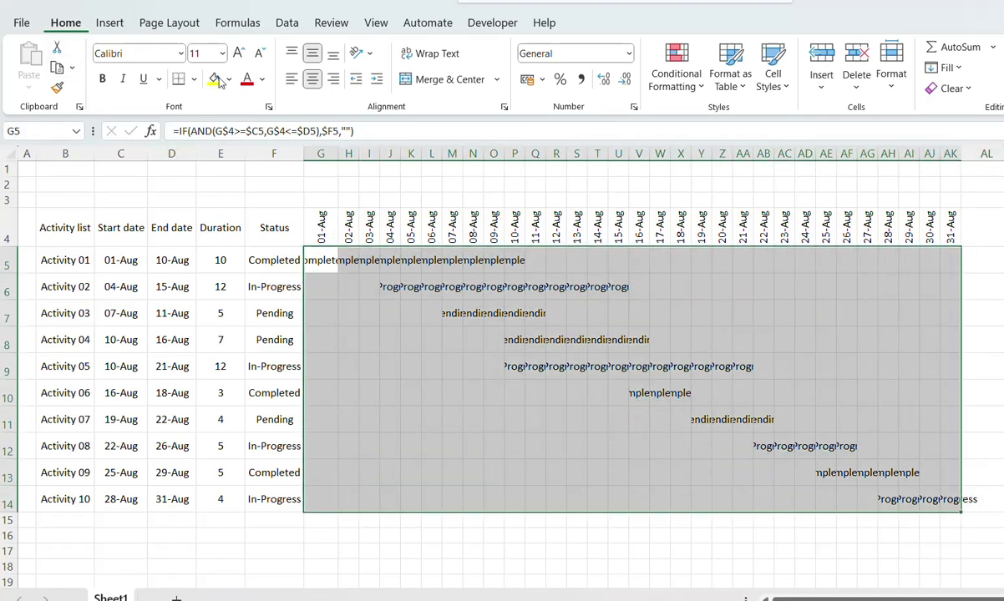
click(676, 79)
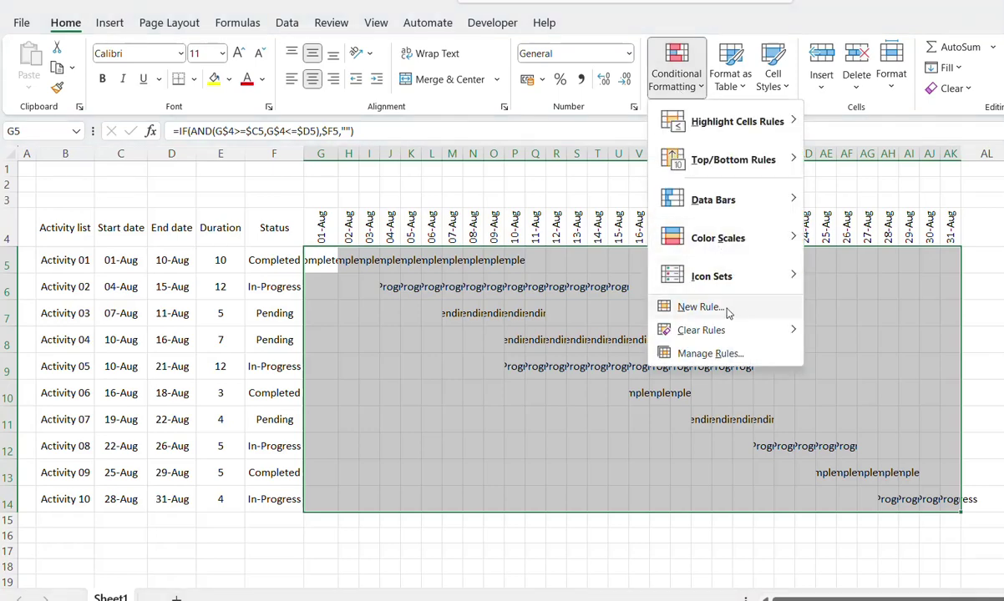
Bring up the Conditional Formatting Rules Manager for the Gantt grid.
click(592, 320)
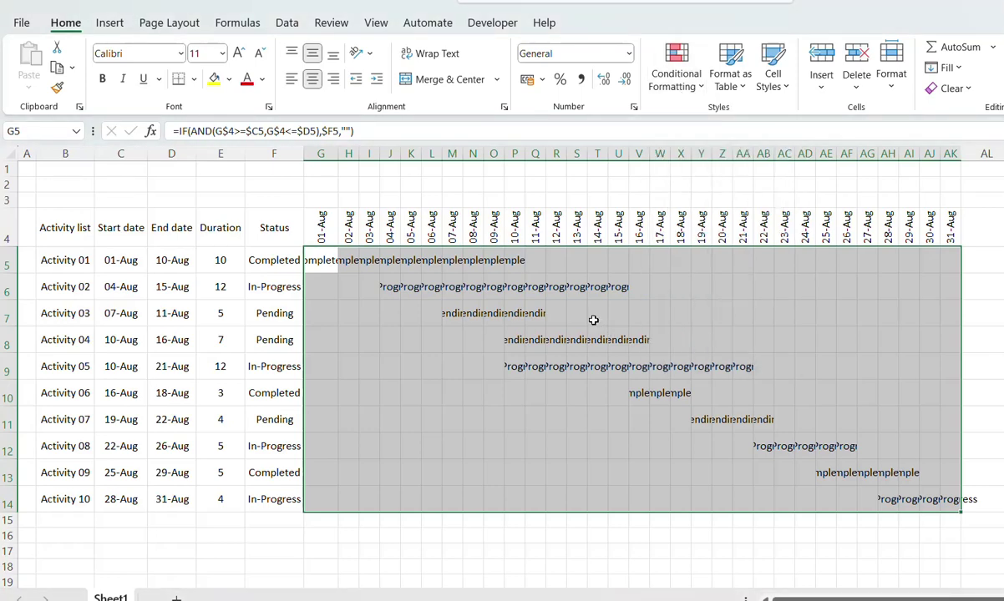
key(alt)
key(h)
key(l)
key(r)
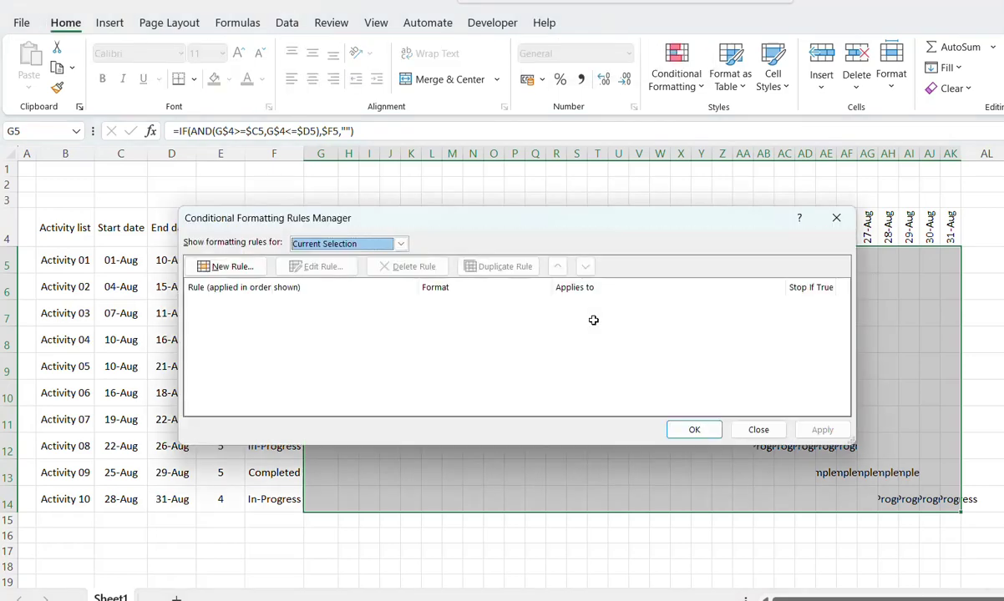
Add a 'Cell Value equal to Completed' rule with a dark green fill.
click(226, 265)
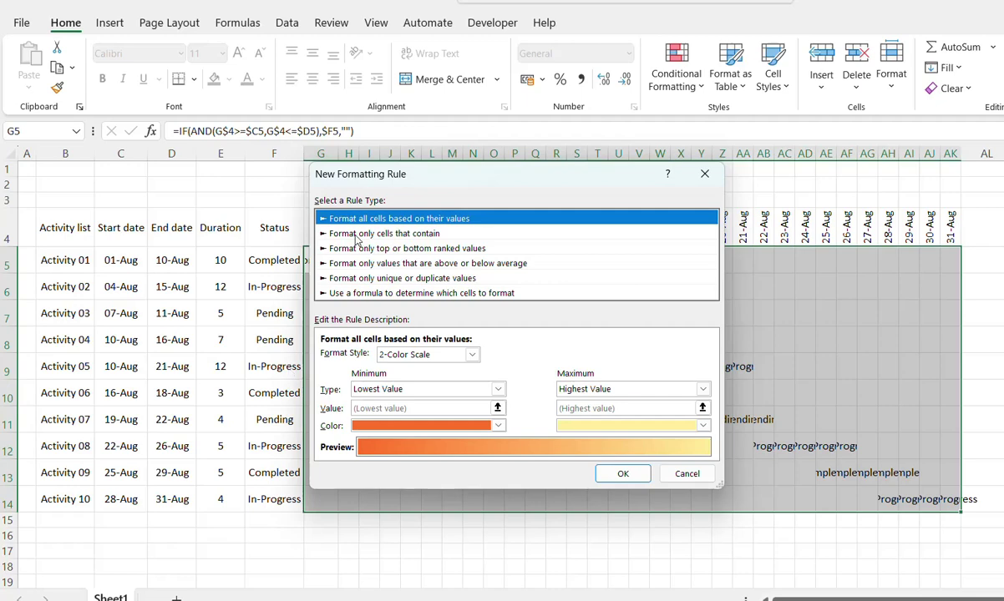
click(387, 234)
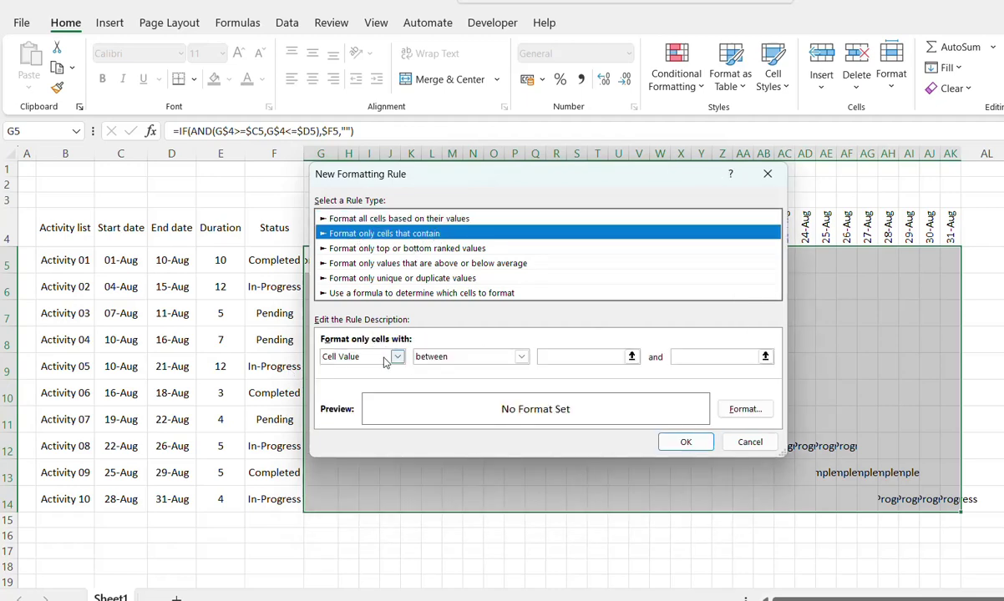
click(479, 357)
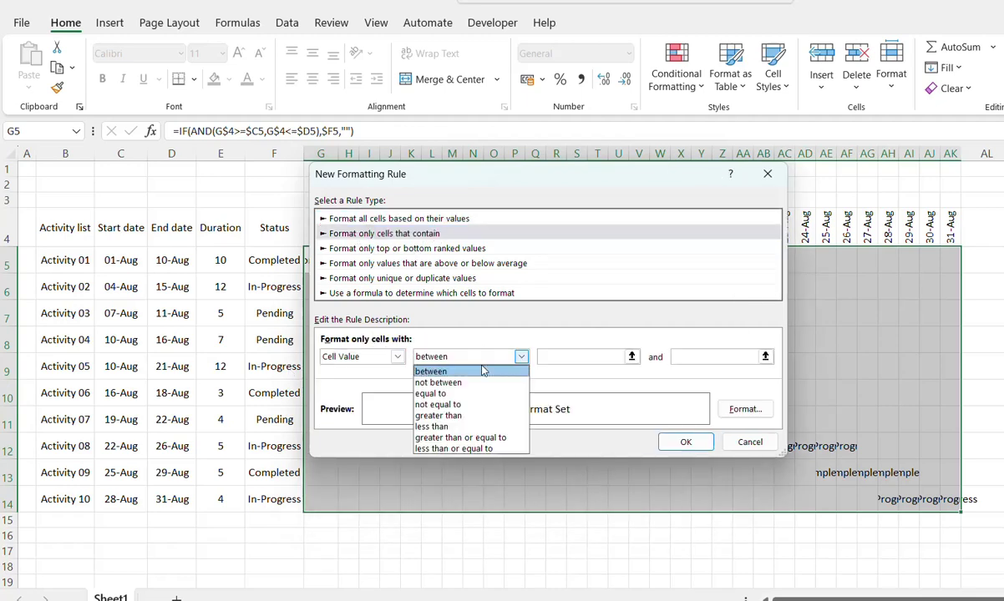
click(442, 394)
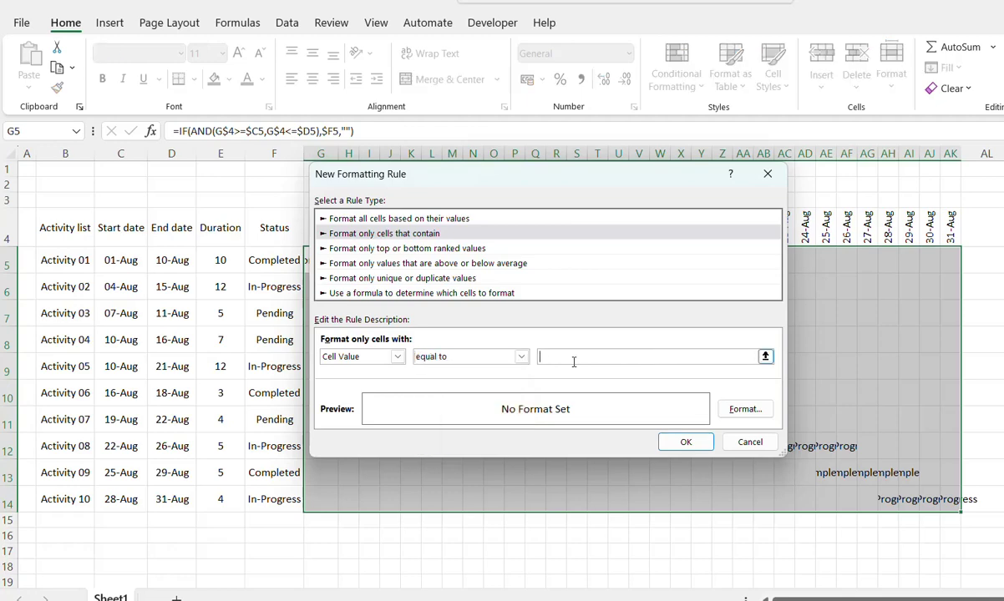
text(Completed)
click(737, 409)
click(487, 119)
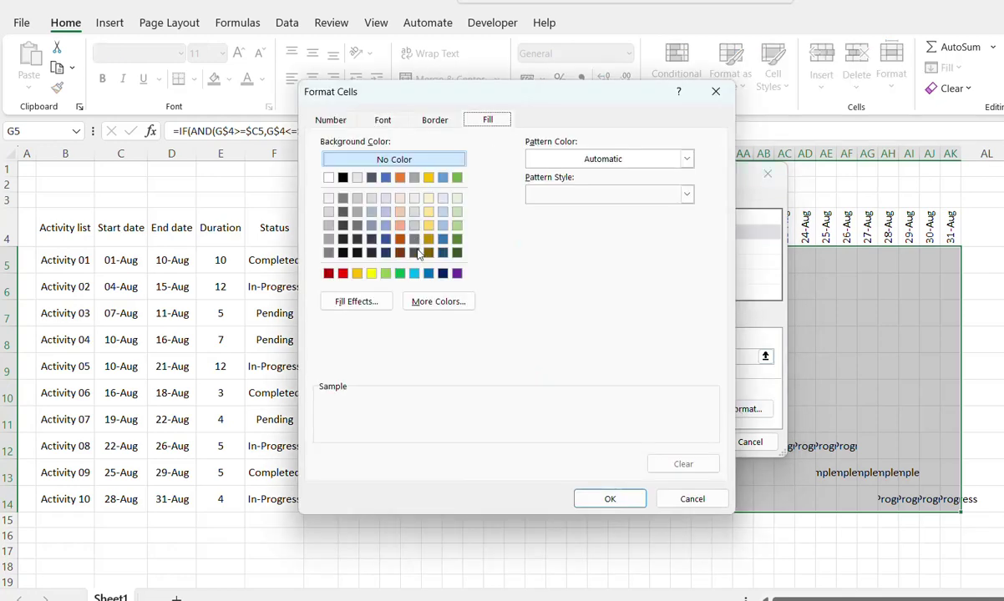
click(457, 239)
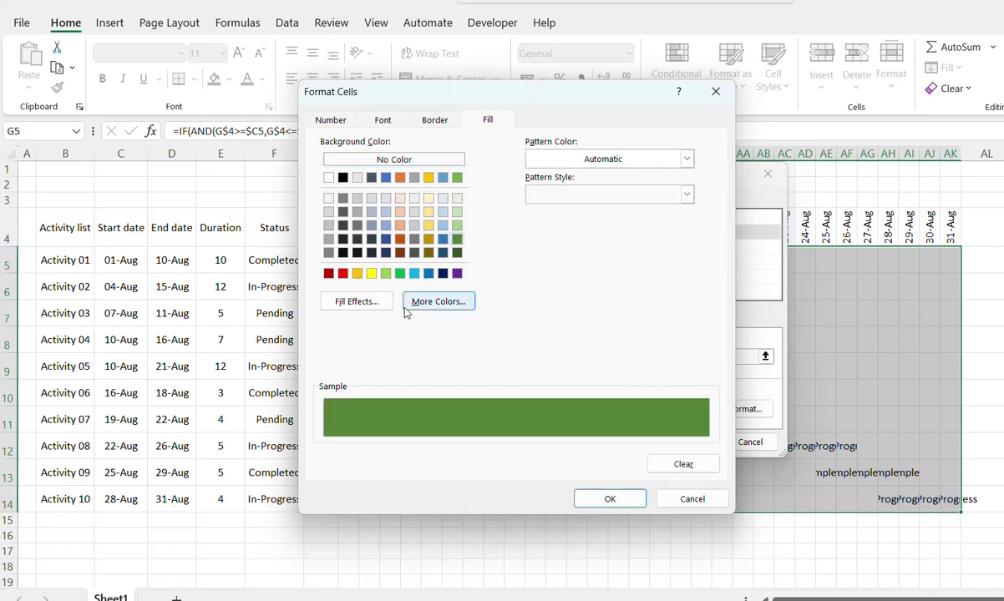
click(612, 499)
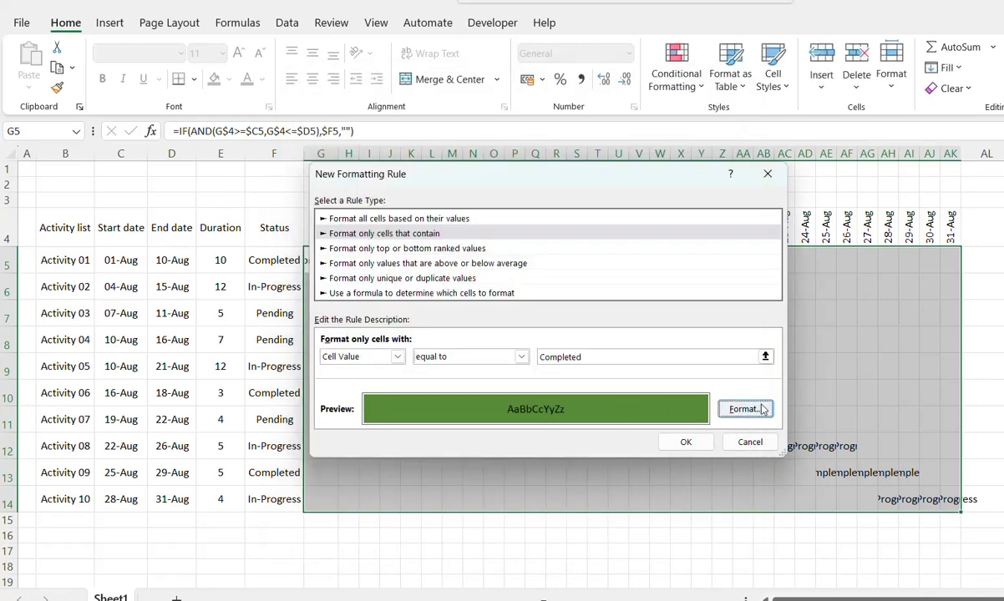
click(686, 441)
Add a 'Cell Value equal to Pending' rule with a red fill.
click(243, 265)
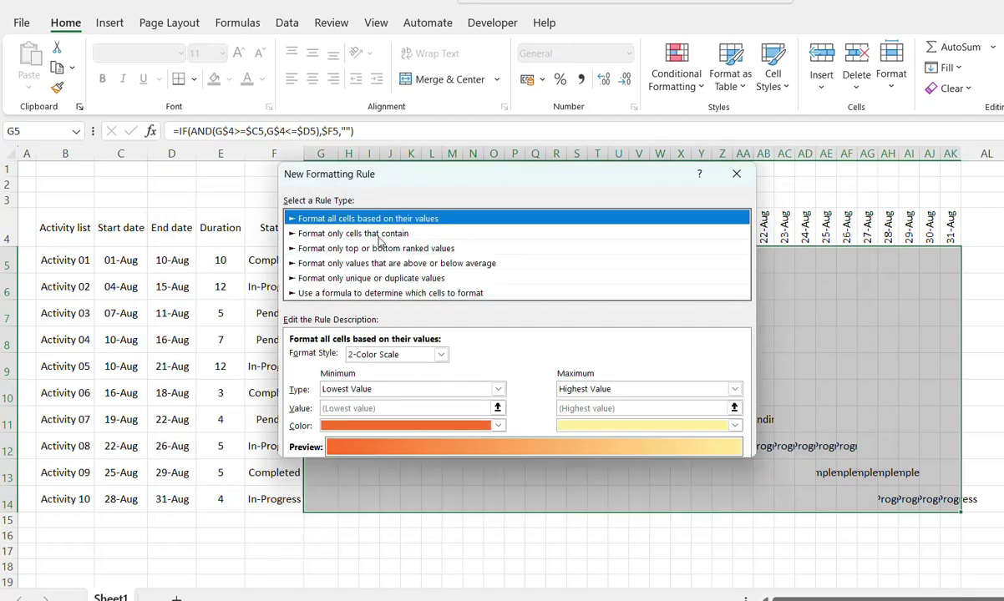
click(356, 234)
click(490, 356)
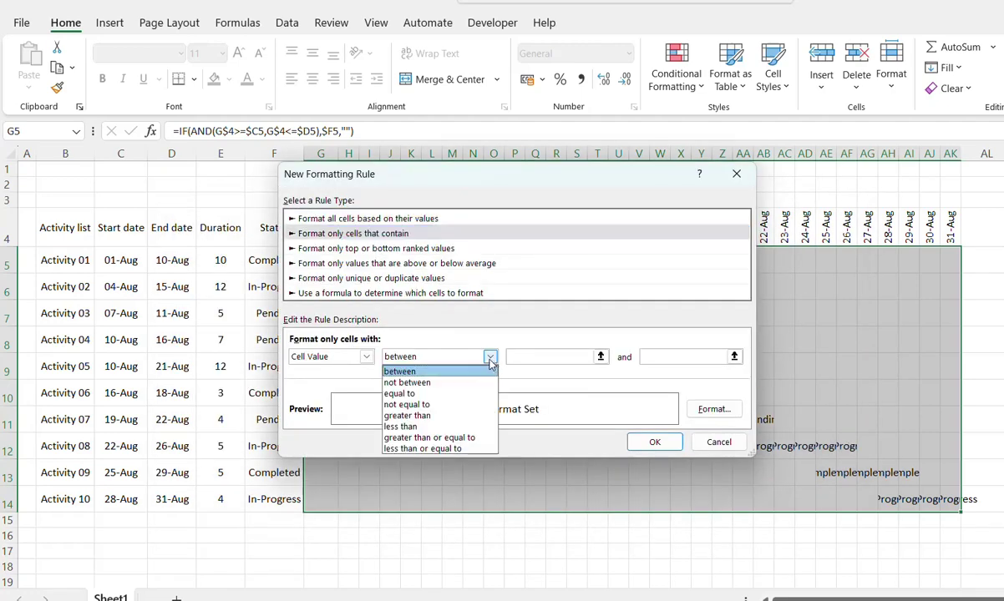
click(413, 394)
click(549, 357)
text(Pe)
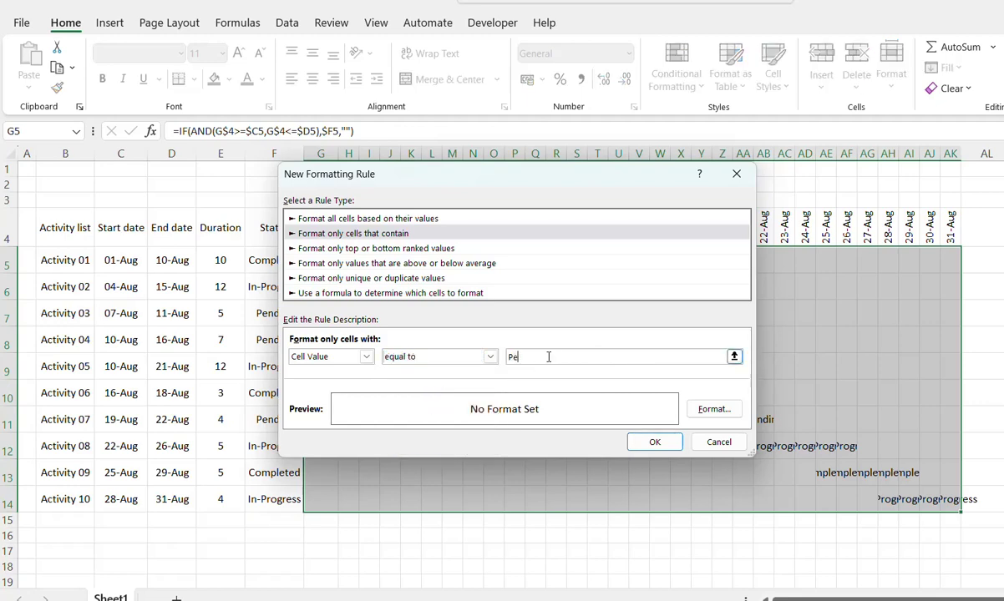
text(nding)
click(714, 409)
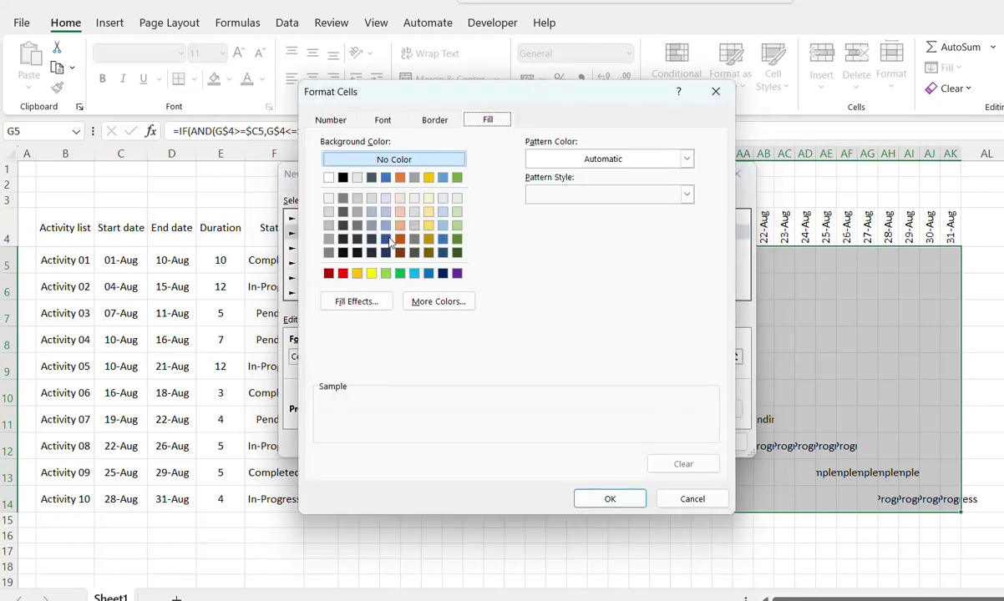
click(342, 273)
click(610, 498)
click(652, 439)
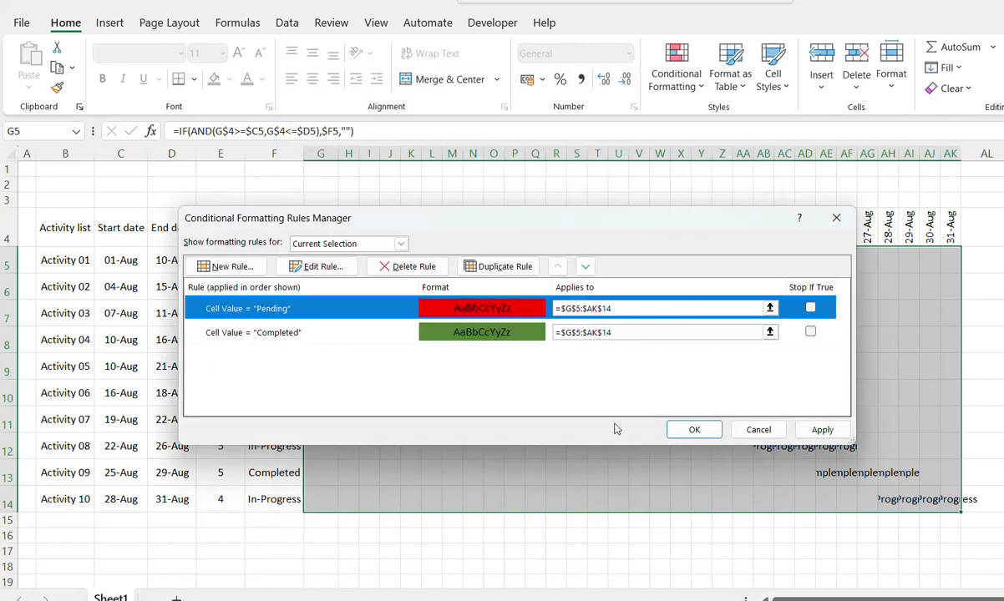
Add a 'Cell Value equal to In-Progress' rule with a light blue fill.
click(222, 263)
click(338, 234)
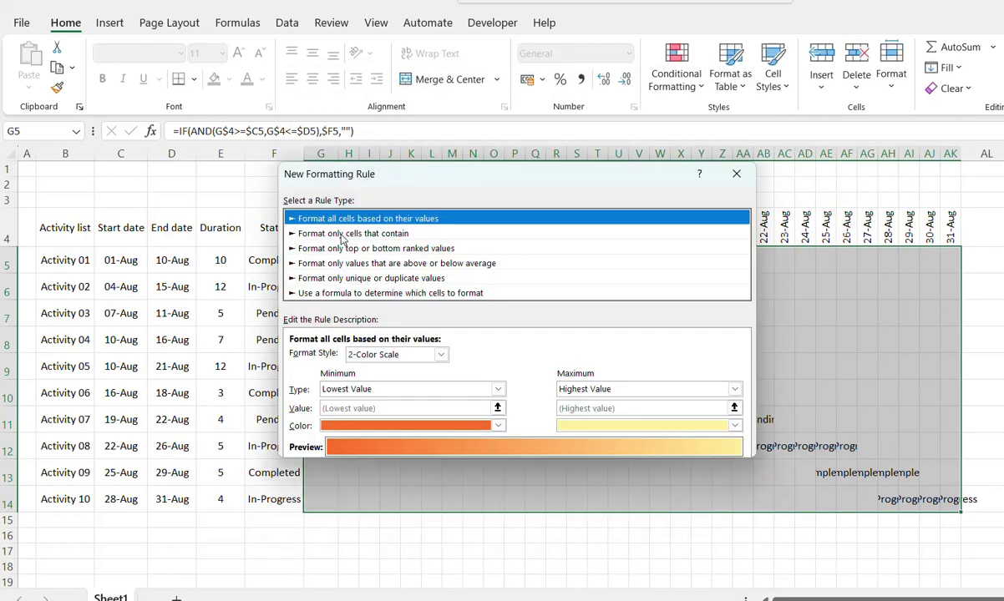
click(434, 357)
click(430, 393)
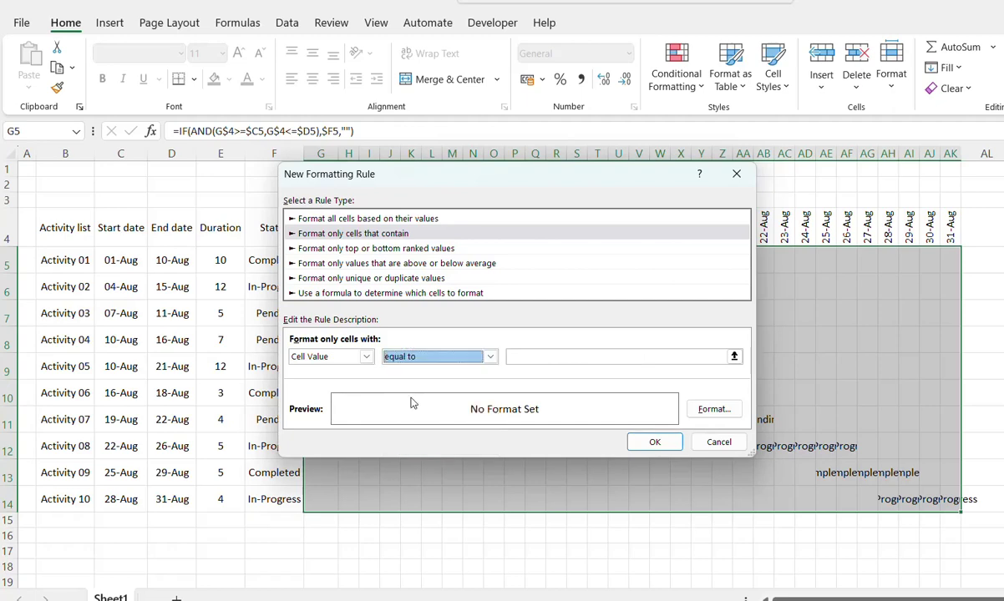
click(546, 359)
text(In-P)
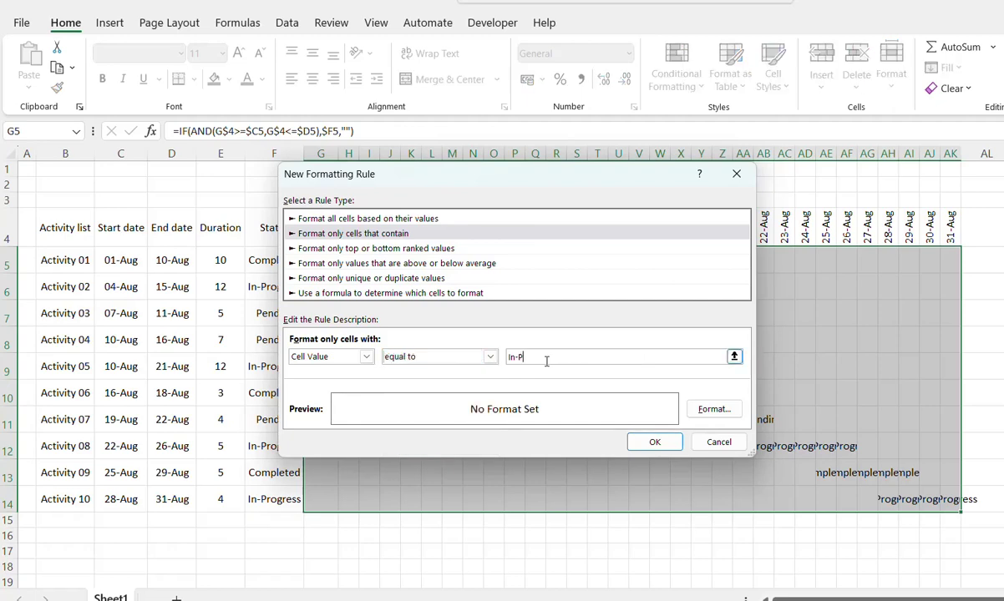
click(713, 409)
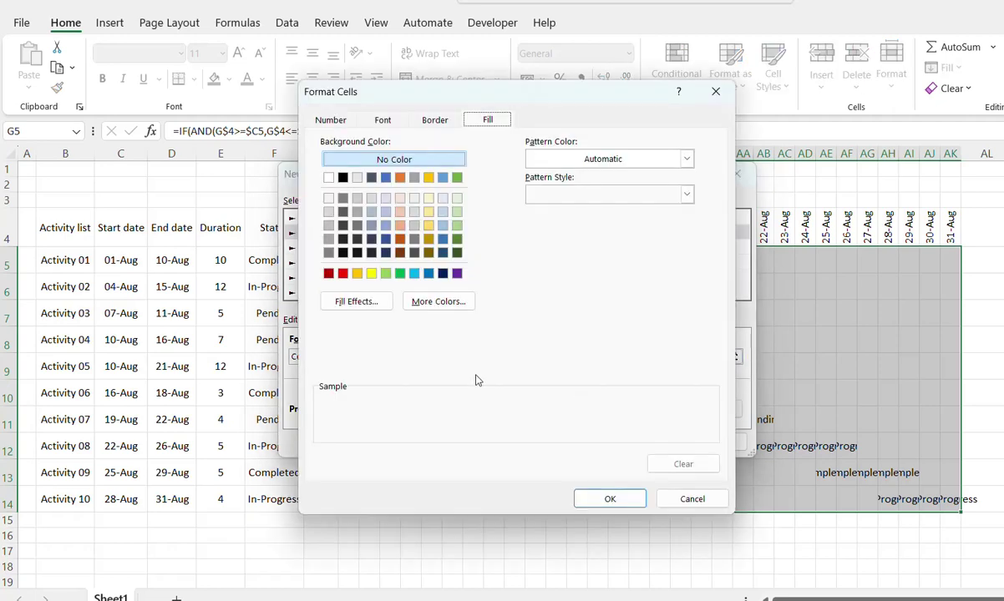
click(385, 225)
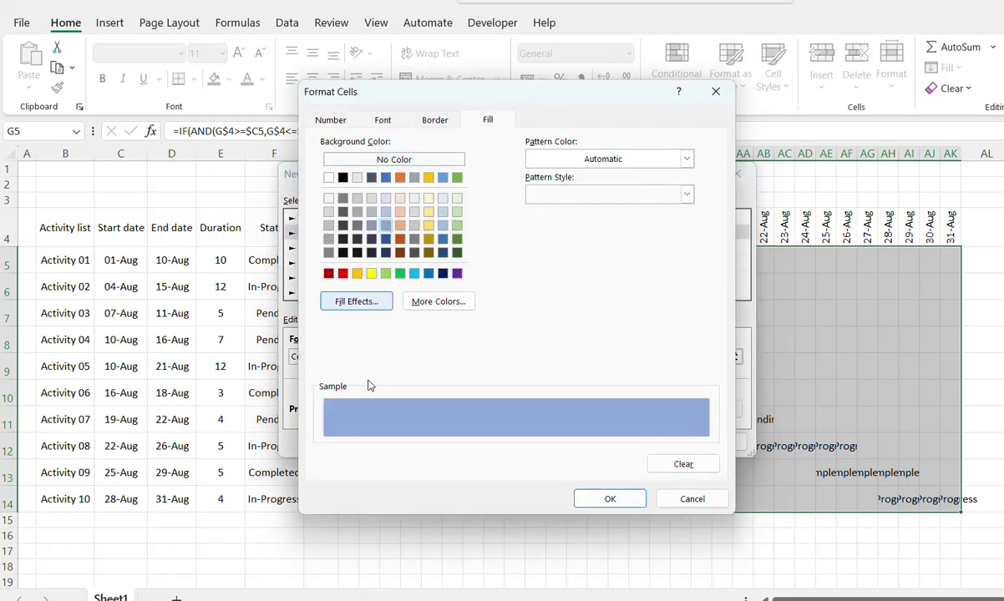
click(596, 499)
click(655, 441)
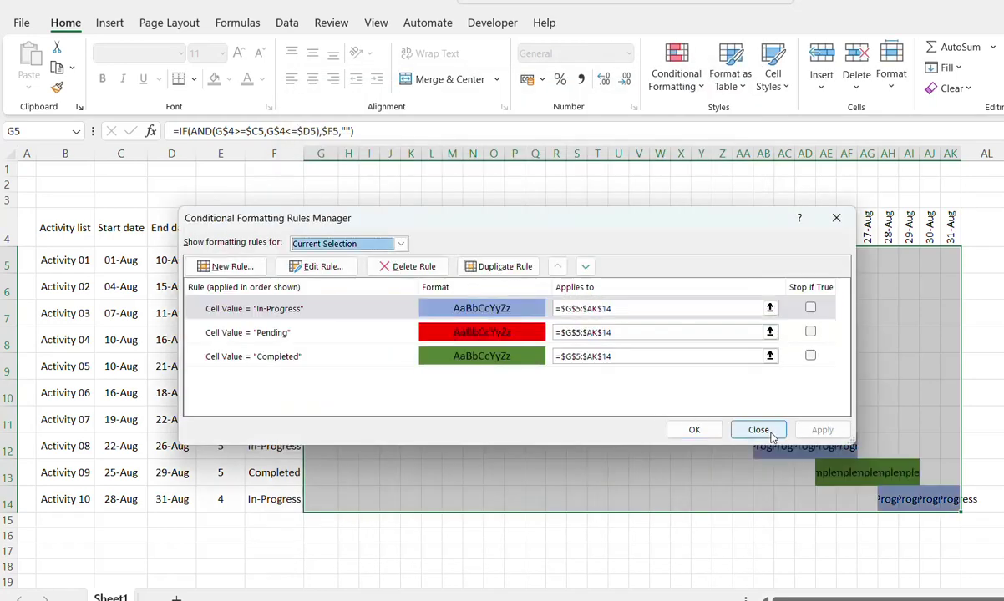
Apply the rules, then give G5:AK14 the custom number format ;;; to hide its text.
click(697, 427)
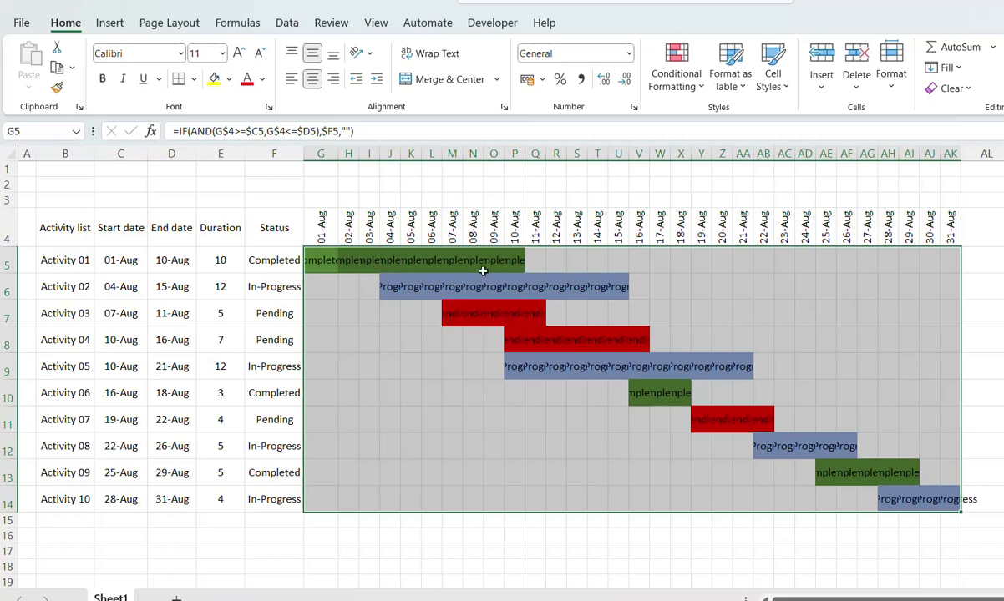
click(315, 262)
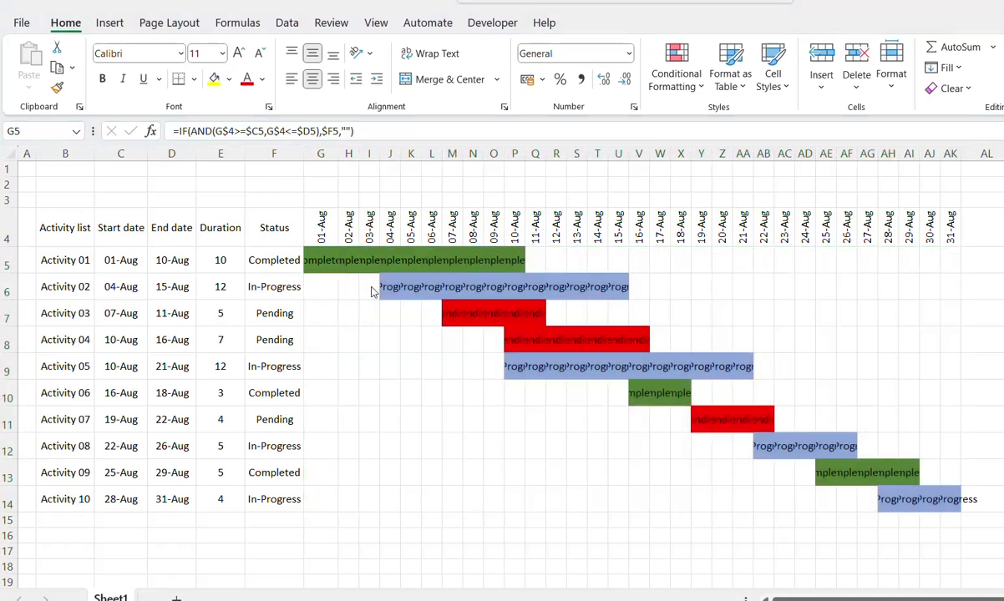
key(ctrl+shift+End)
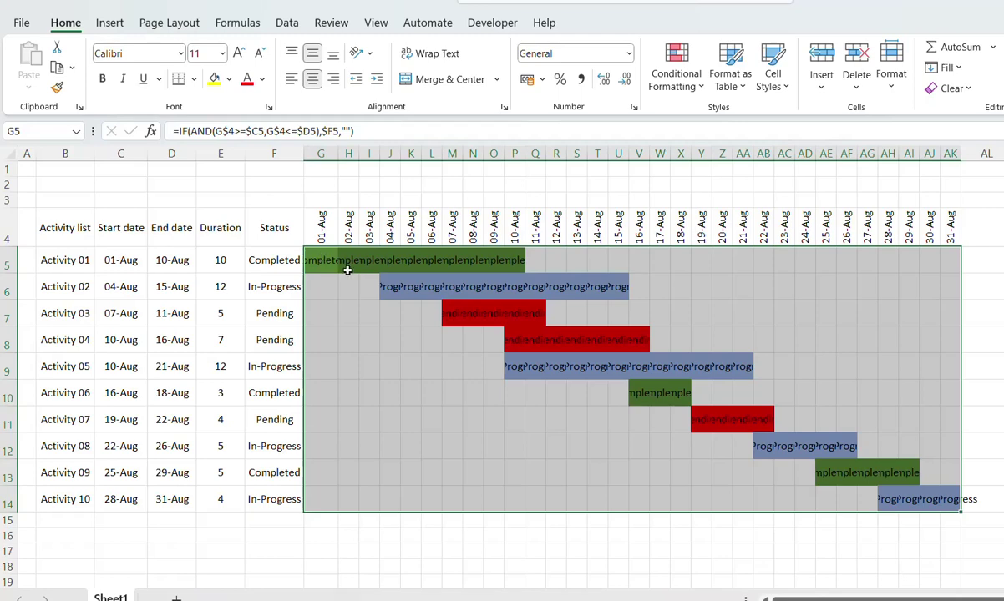
right_click(557, 311)
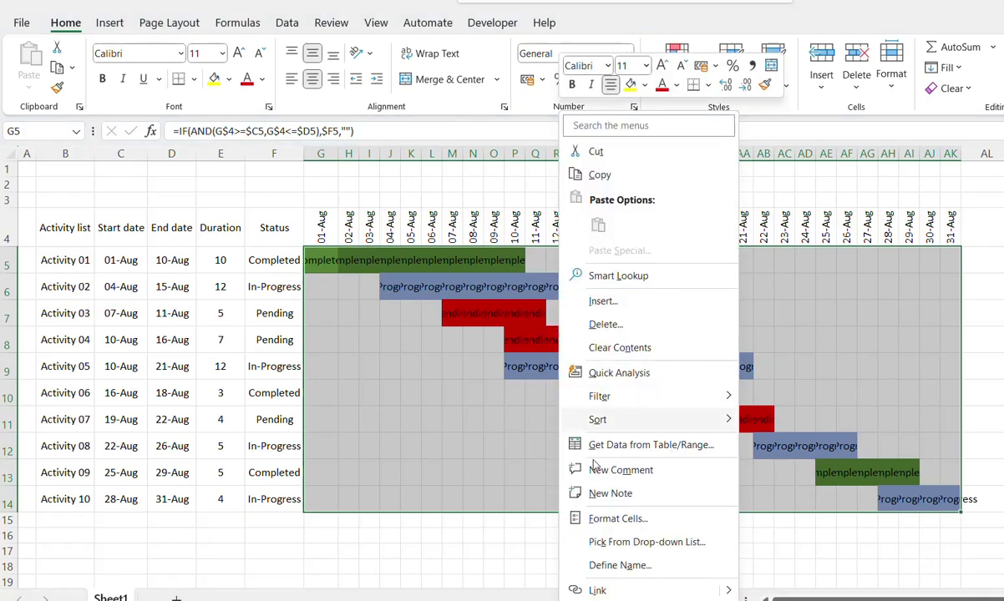
click(610, 520)
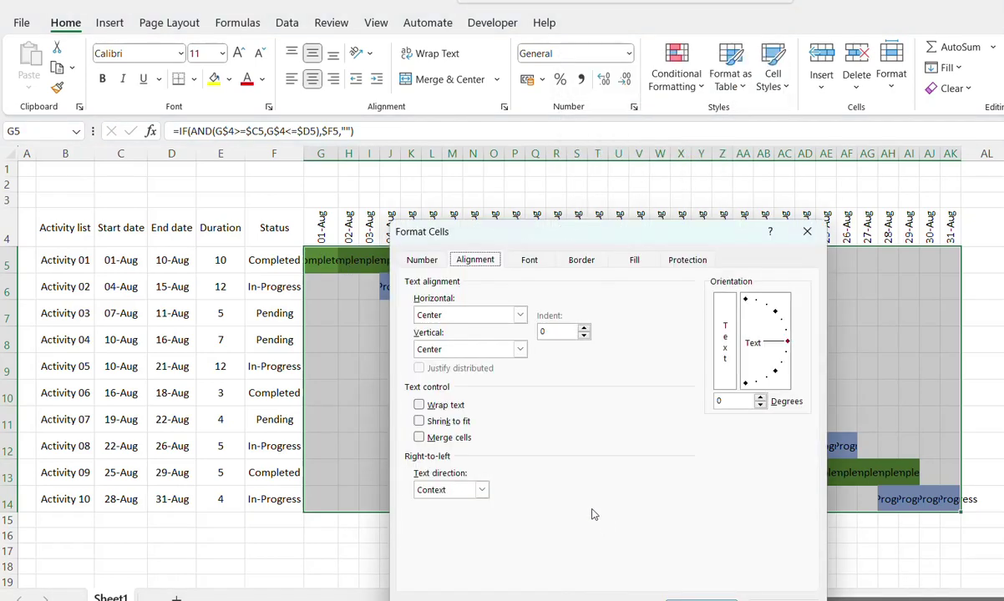
click(424, 262)
click(436, 420)
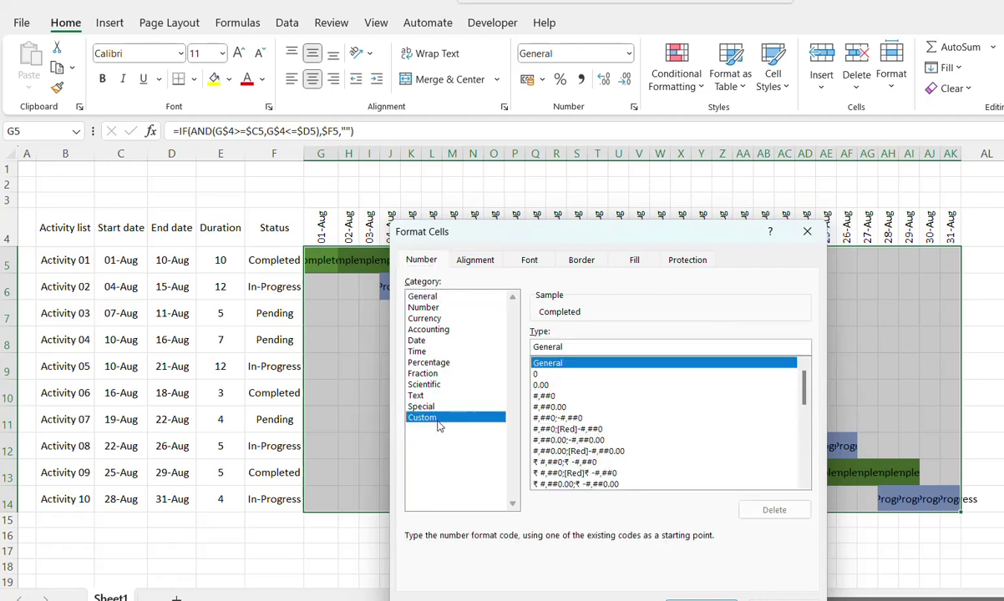
click(567, 349)
text(;;;)
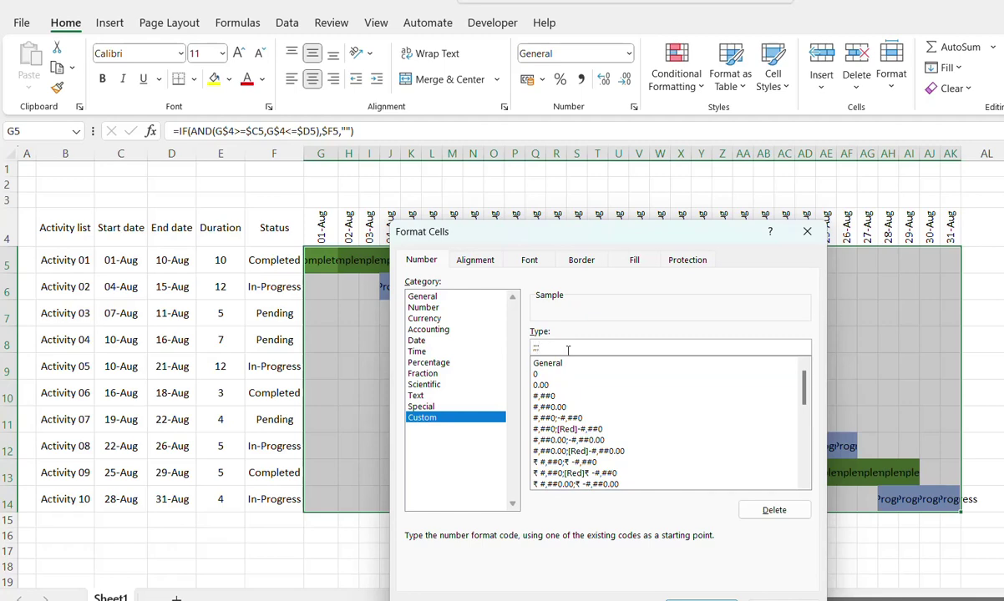
click(683, 523)
click(431, 371)
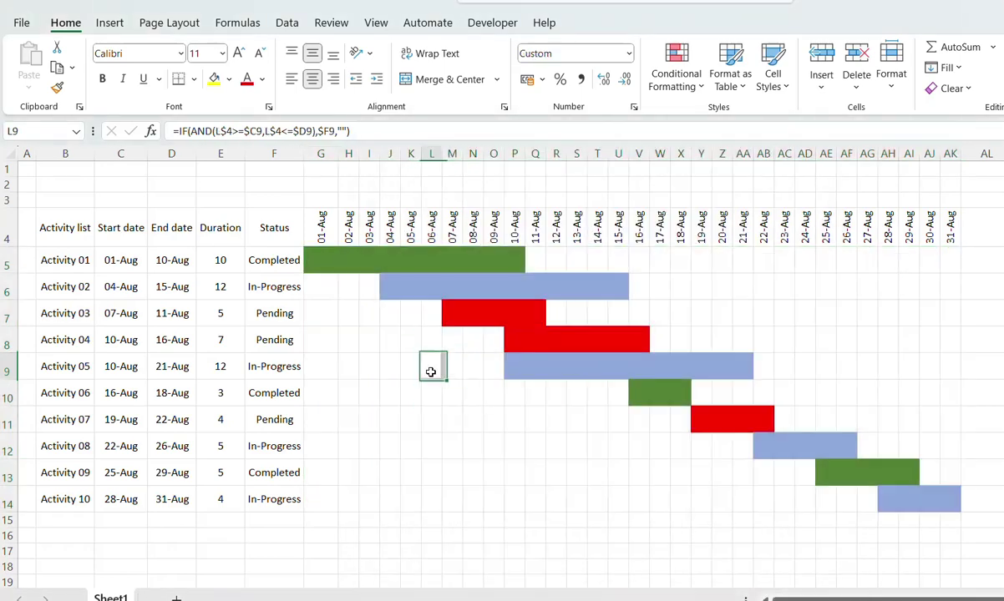
click(321, 261)
mouse_move(422, 288)
mouse_down()
mouse_move(511, 287)
mouse_move(539, 314)
mouse_move(619, 337)
mouse_up()
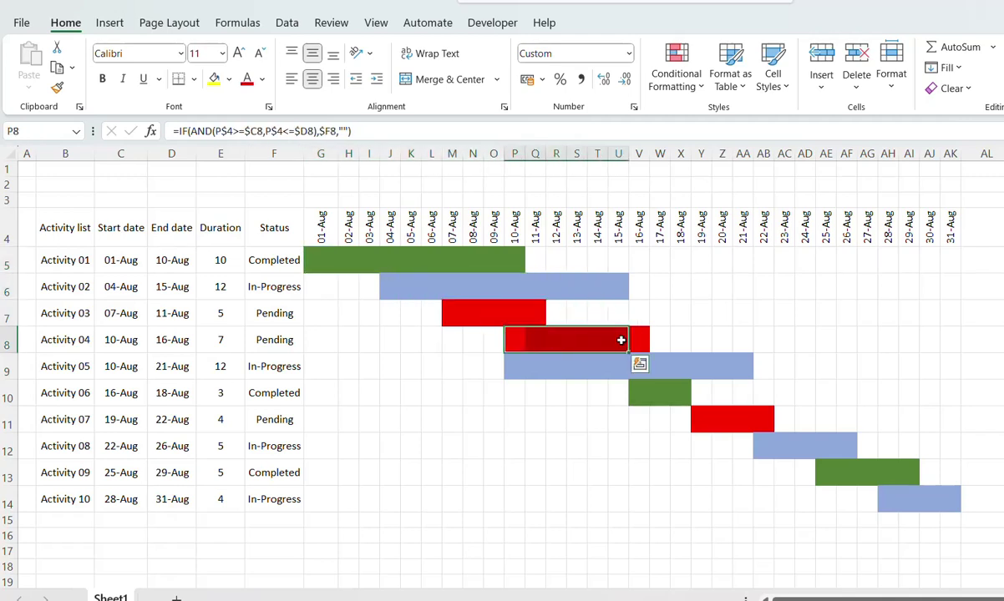
click(279, 263)
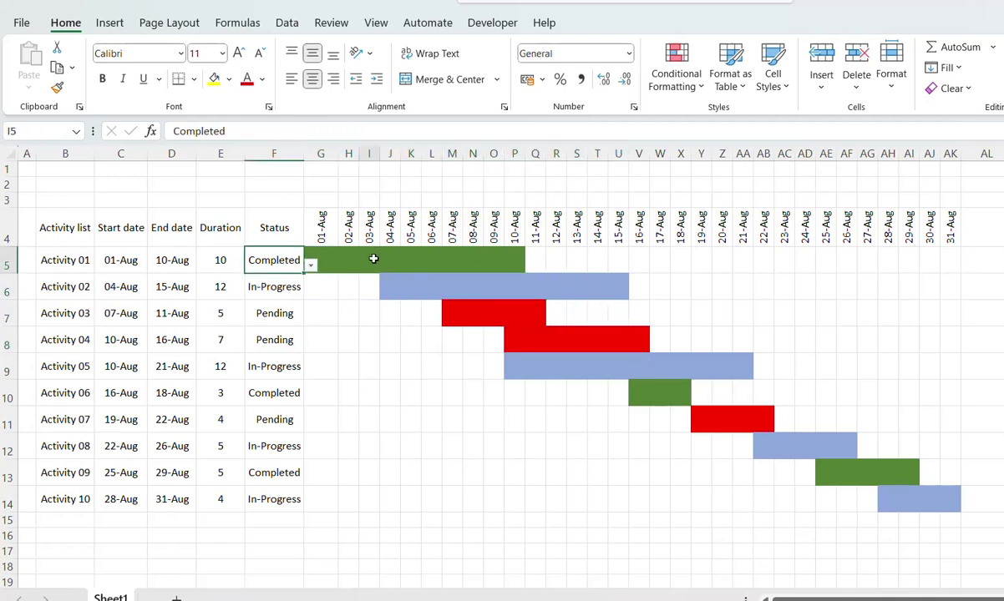
drag(348, 261, 513, 261)
drag(394, 288, 513, 288)
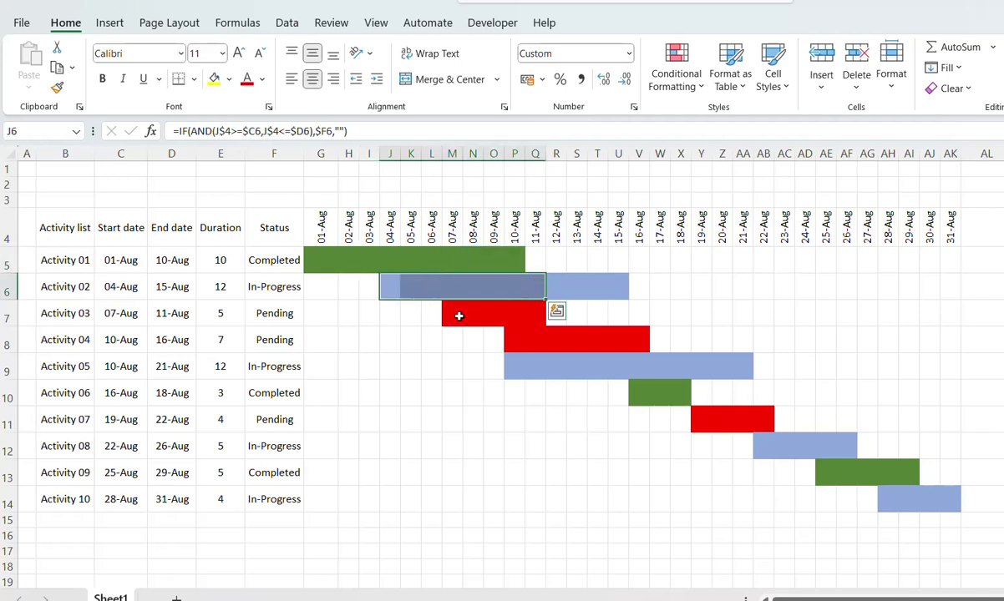
drag(451, 314, 492, 314)
click(280, 286)
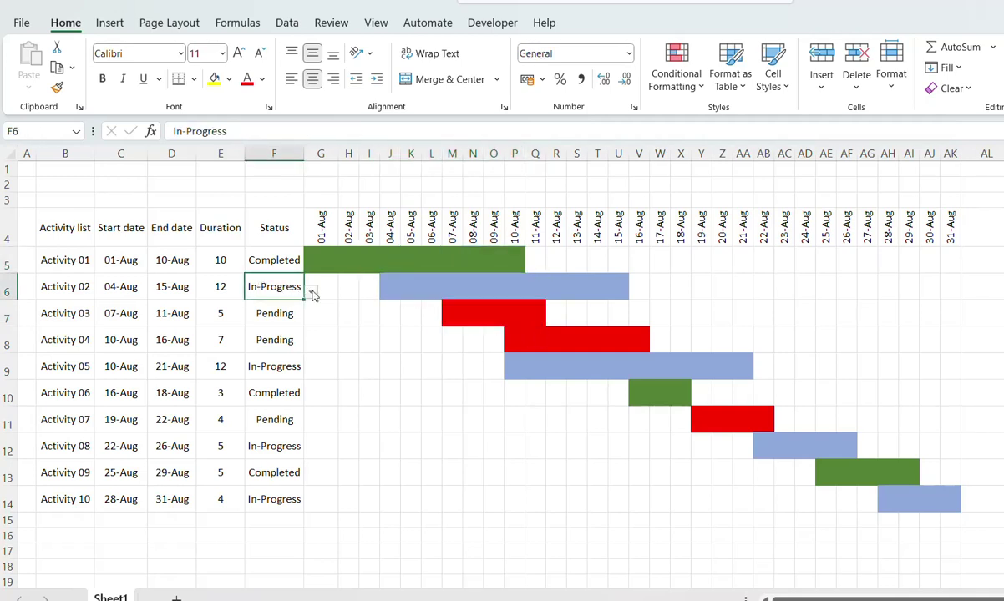
click(311, 292)
click(280, 328)
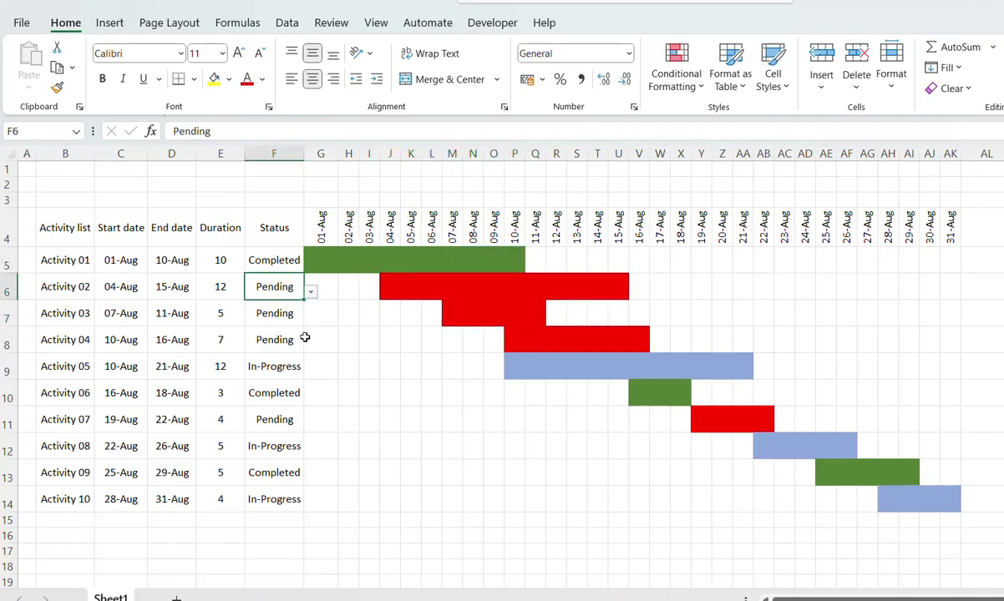
click(311, 291)
click(280, 316)
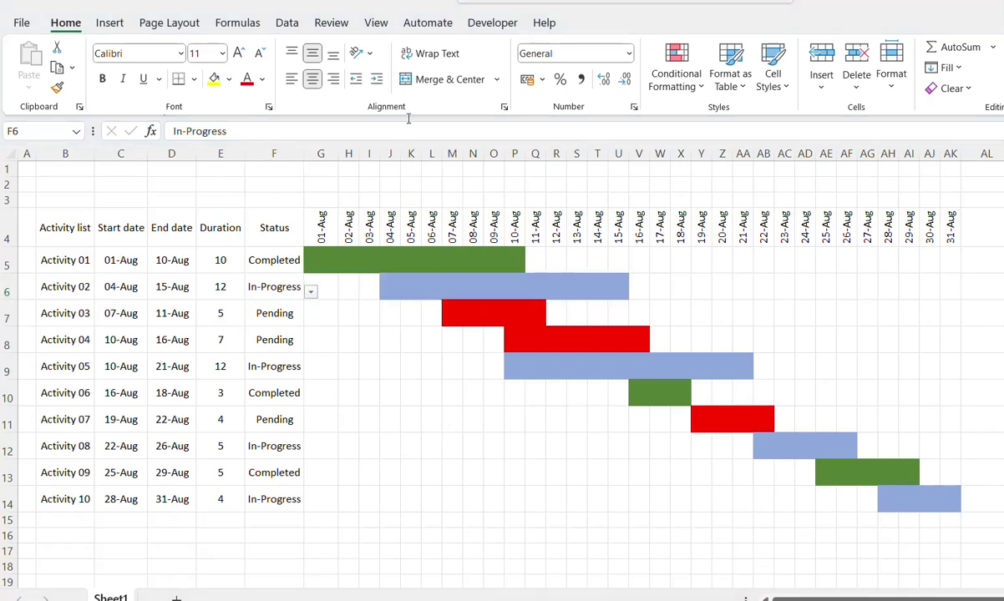
click(375, 23)
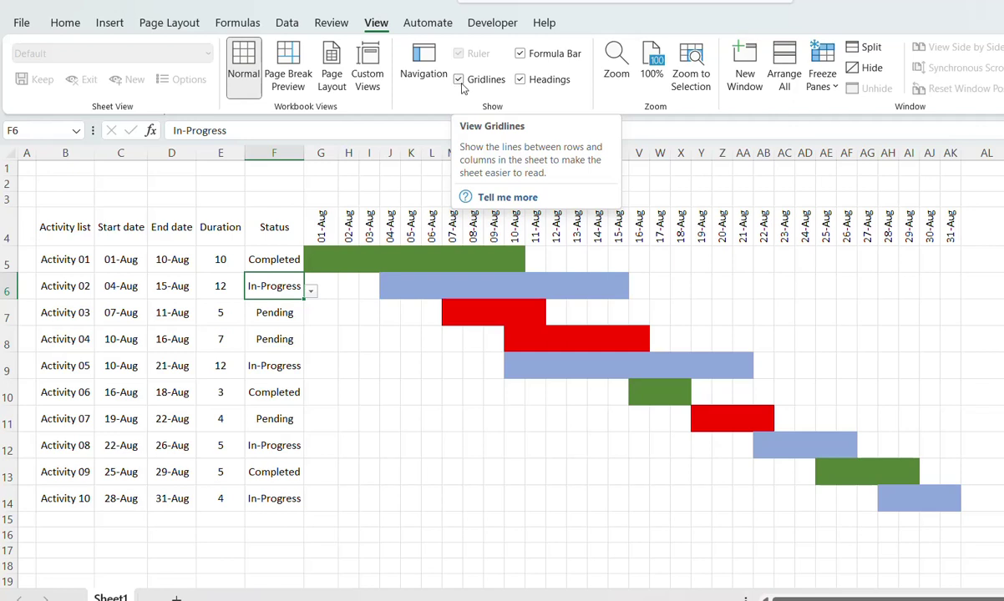
Hide gridlines and make header row B4:AK4 bold with a light gold fill.
click(460, 81)
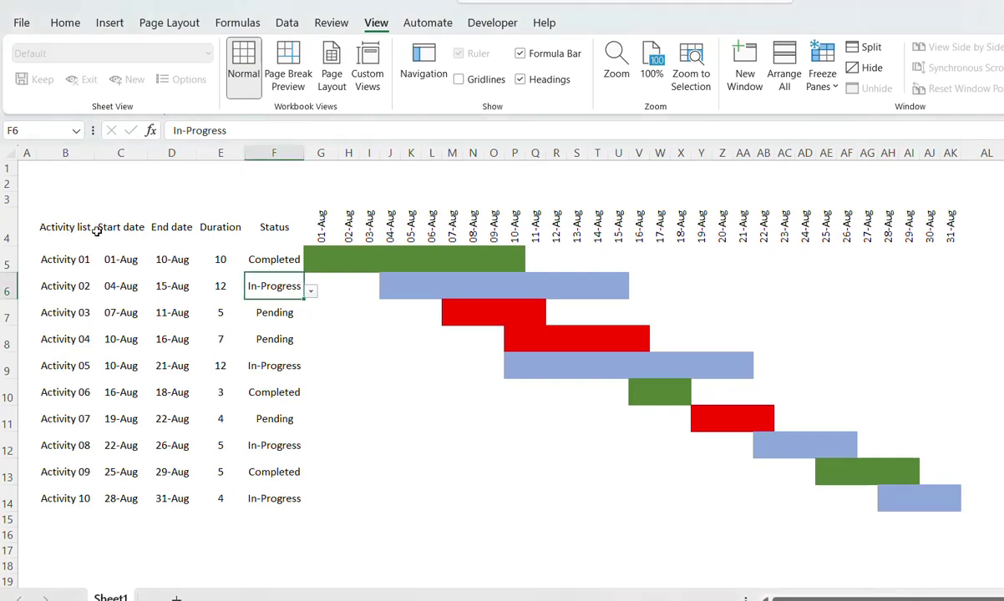
drag(75, 219, 947, 227)
key(ctrl+b)
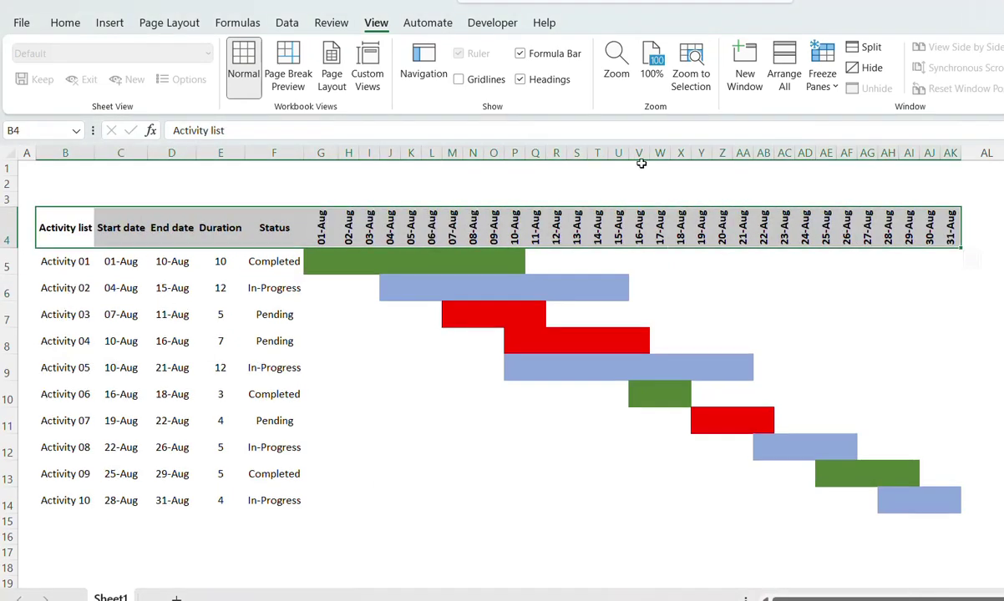
click(65, 23)
click(228, 78)
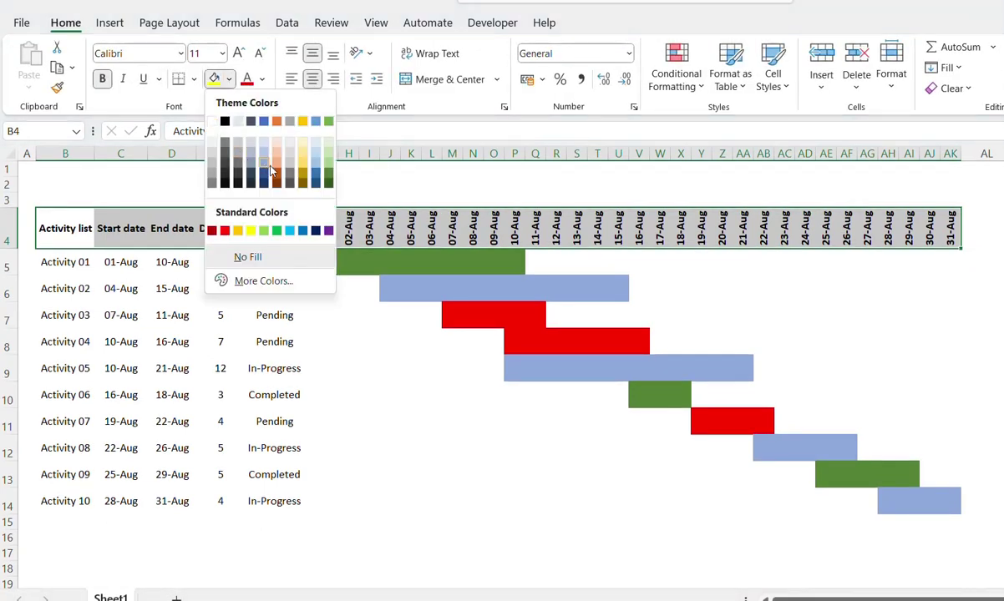
click(302, 147)
Fill the task detail cells B5:F14 light green and make them bold.
mouse_move(65, 261)
mouse_down()
mouse_move(256, 278)
mouse_move(265, 500)
mouse_up()
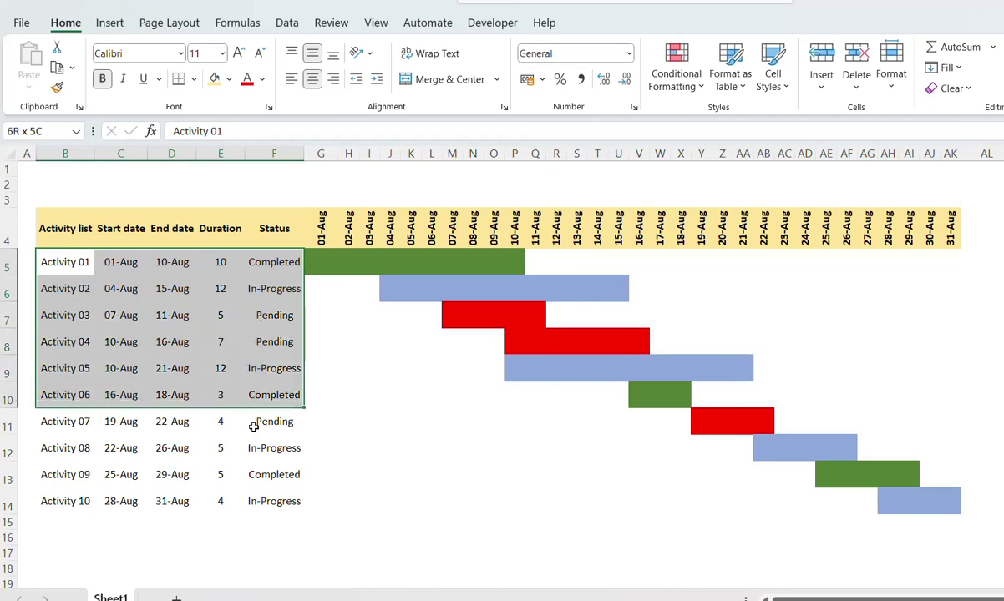
click(228, 78)
click(326, 146)
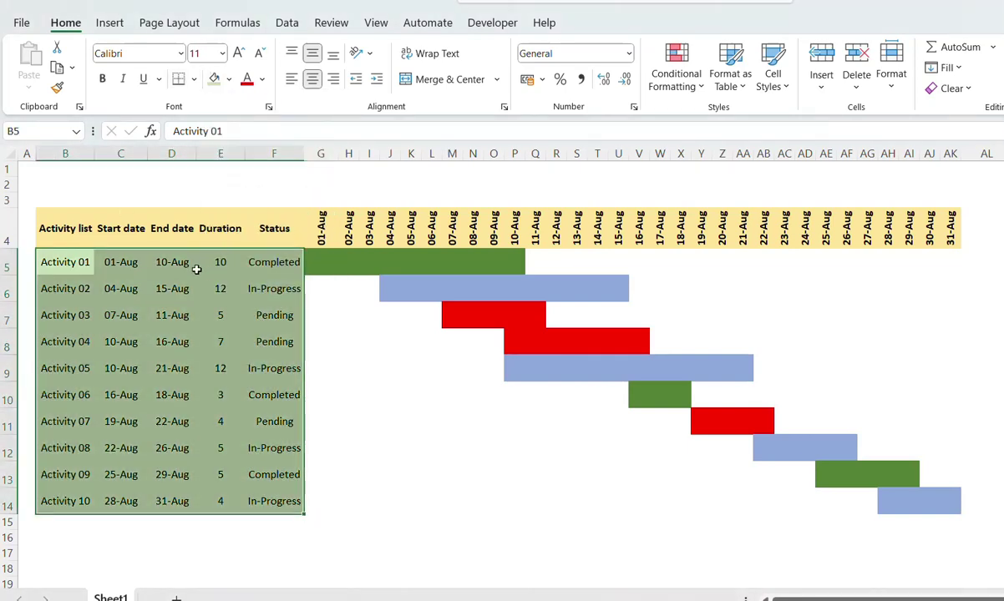
key(ctrl+b)
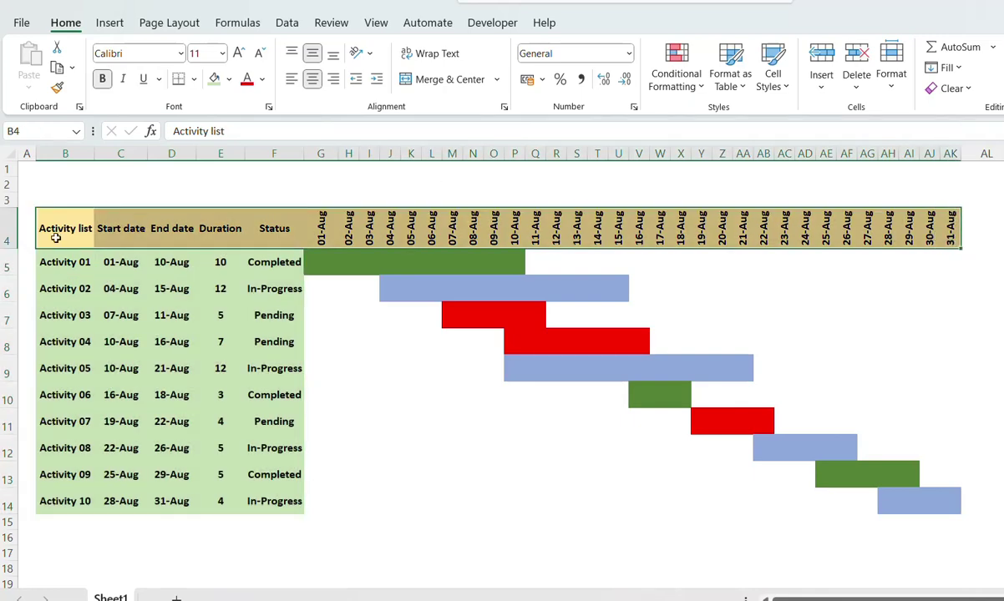
Put an outside border around the header row and chart area.
mouse_move(52, 231)
mouse_down()
mouse_move(871, 480)
mouse_move(960, 526)
mouse_up()
click(193, 79)
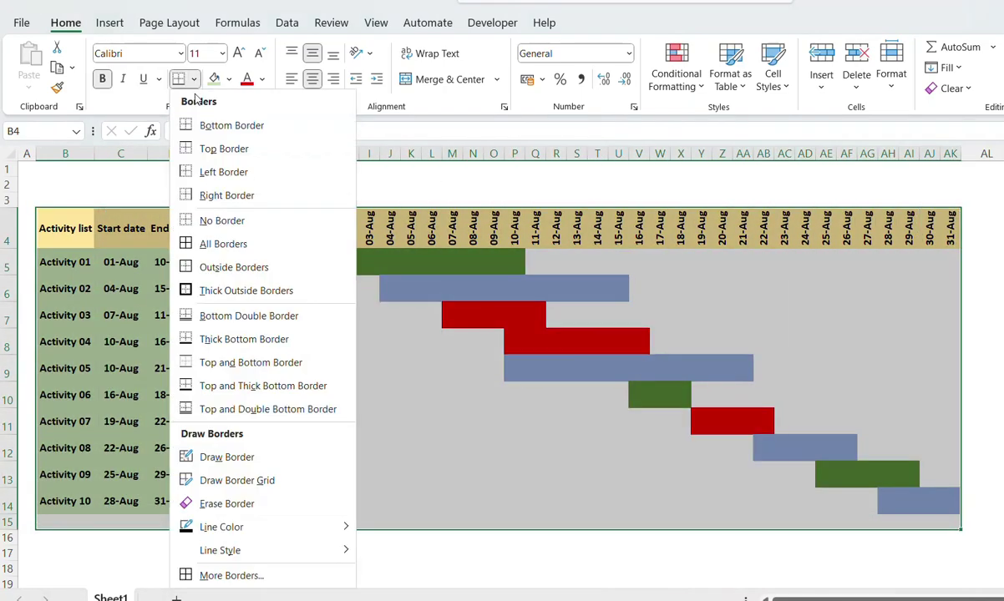
click(207, 253)
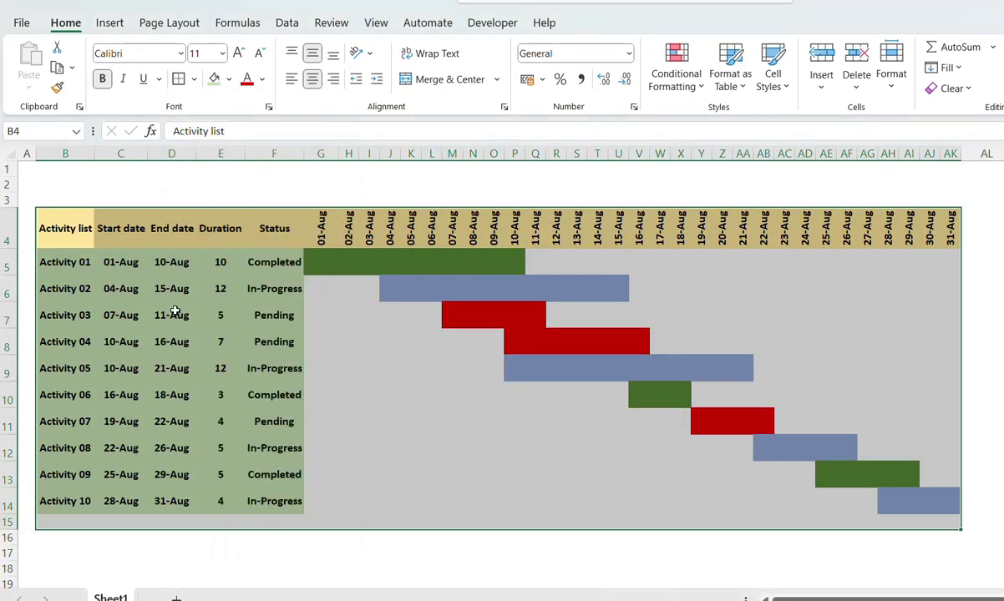
click(125, 262)
drag(65, 230, 950, 230)
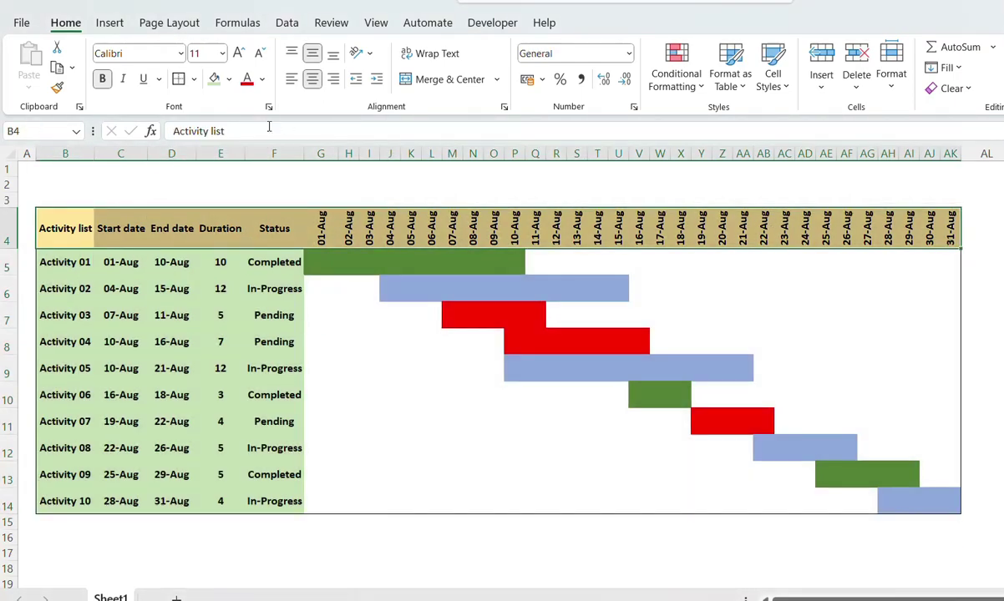
click(200, 261)
Give the task detail cells All Borders and a Thick Outside Border.
mouse_move(65, 263)
mouse_down()
mouse_move(268, 304)
mouse_move(268, 501)
mouse_up()
click(194, 78)
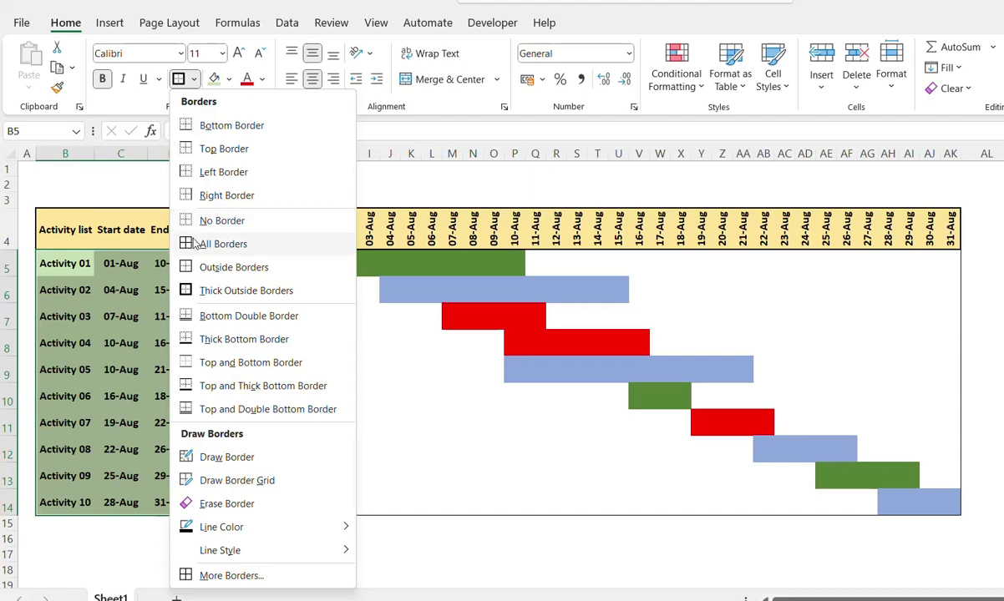
click(193, 243)
click(193, 78)
click(197, 290)
click(172, 317)
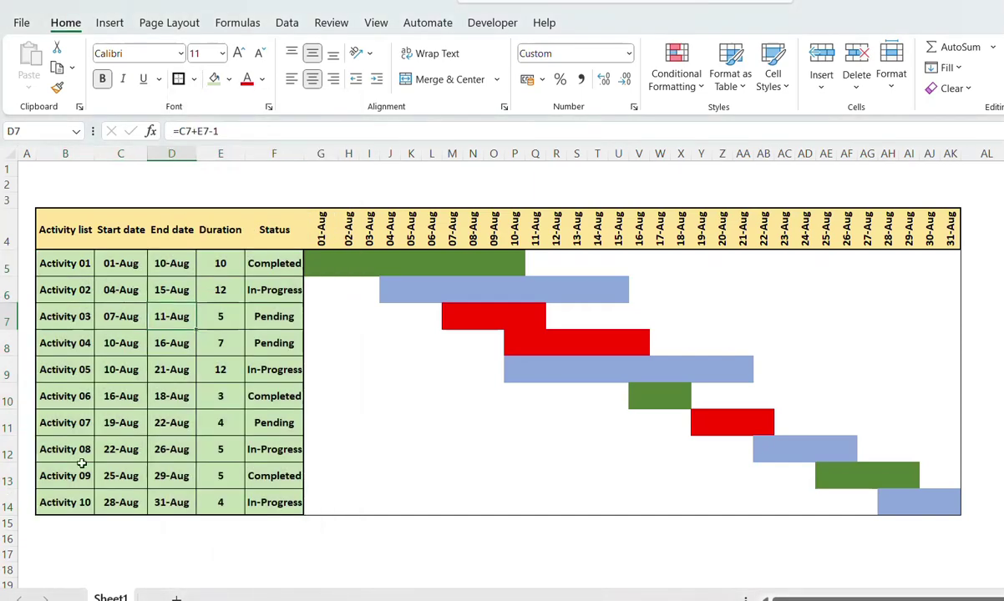
Enter the label 'Important Milestone' in cell D2.
mouse_move(321, 227)
mouse_down()
mouse_move(380, 238)
mouse_move(950, 232)
mouse_up()
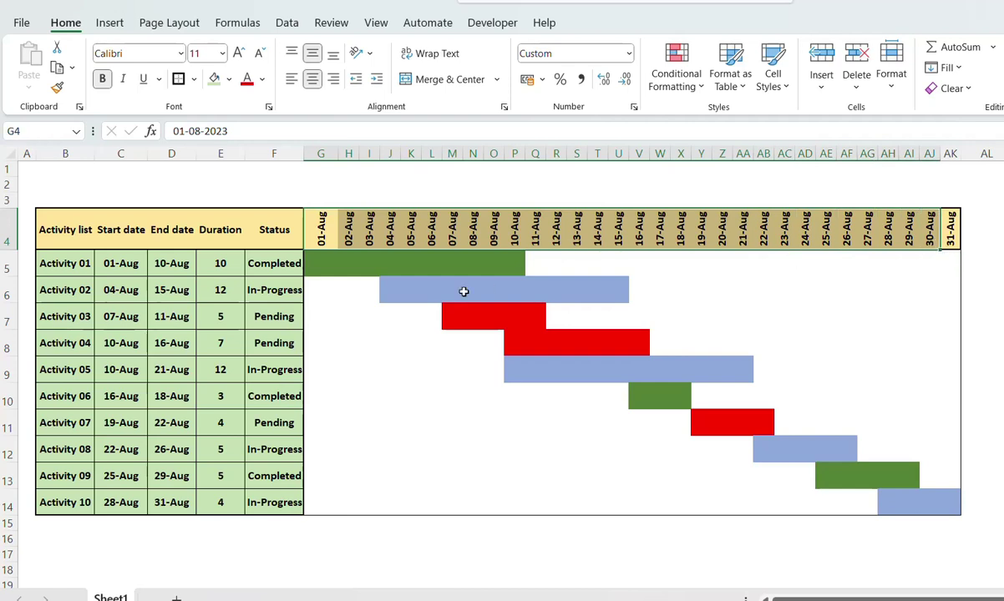
click(173, 191)
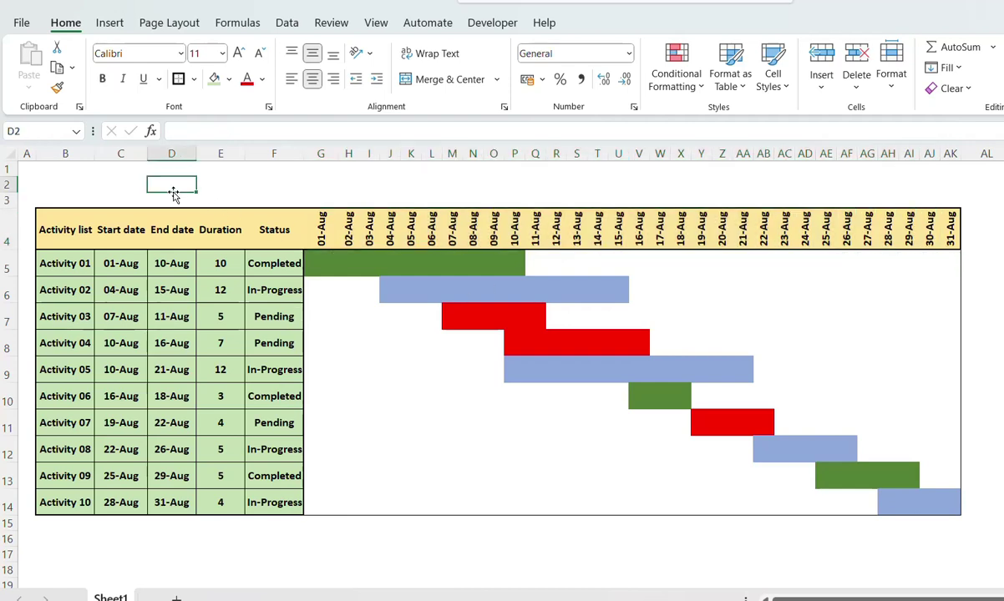
text(Important Milestone)
key(ctrl+Return)
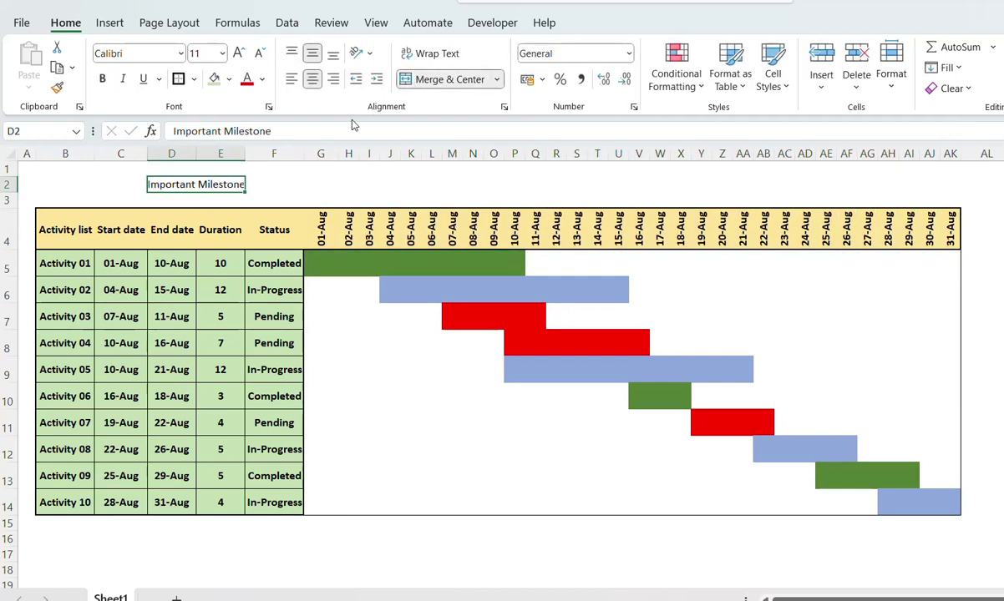
Give G2 a List data validation with source =$G$4:$AK$4.
click(327, 191)
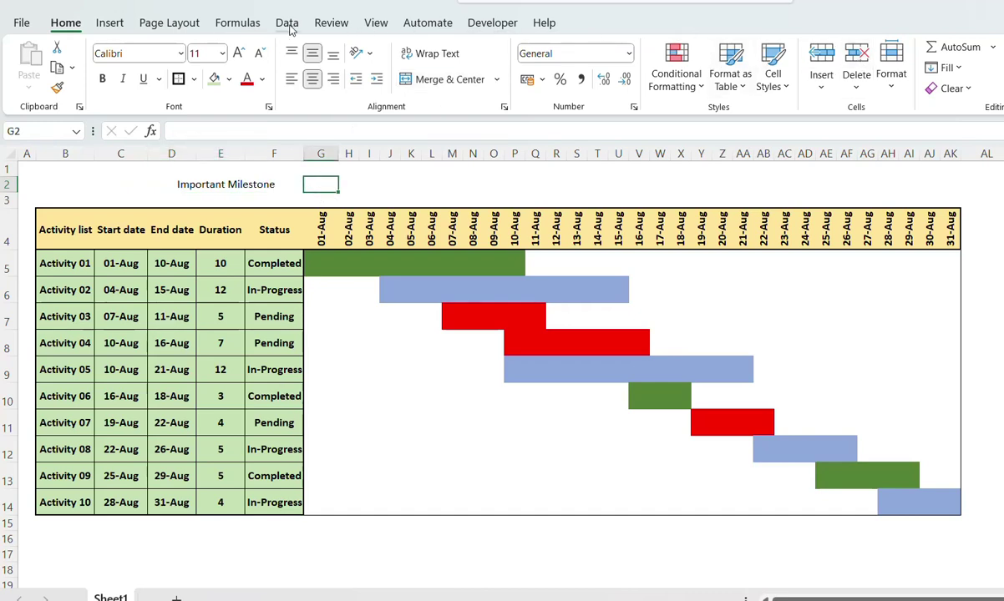
click(286, 25)
click(845, 87)
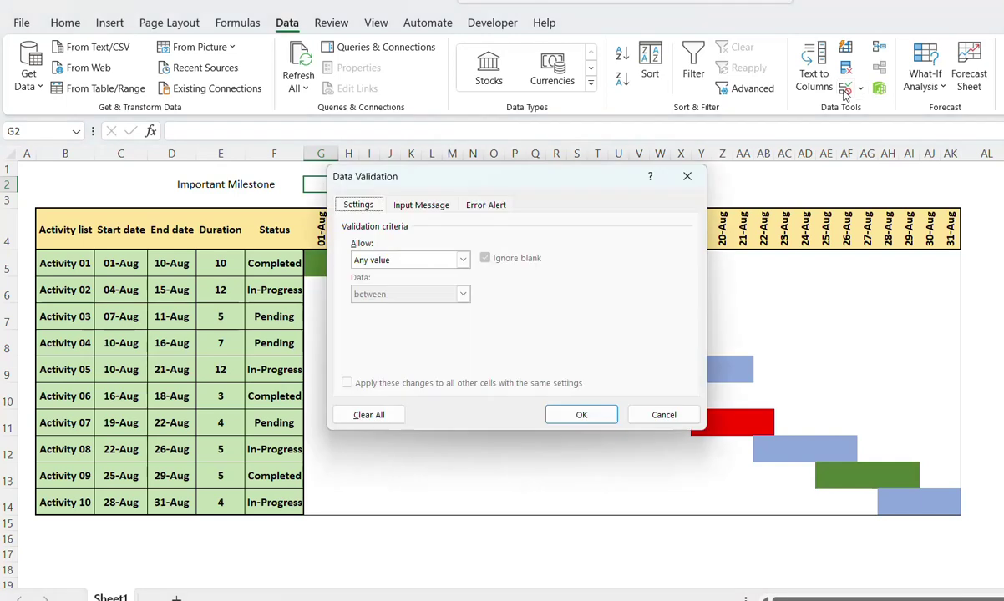
click(462, 259)
click(373, 309)
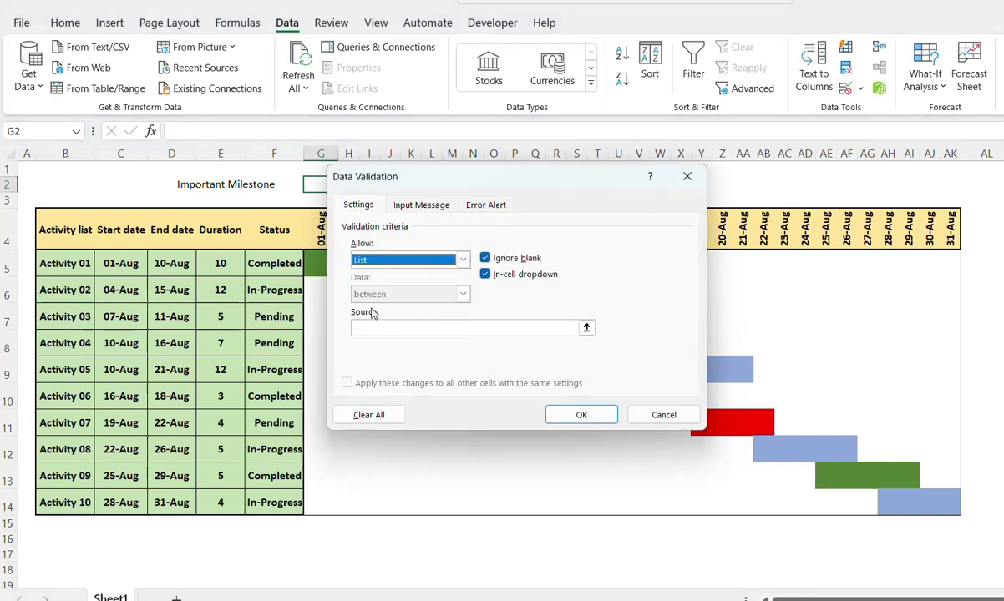
click(374, 324)
drag(442, 175, 406, 370)
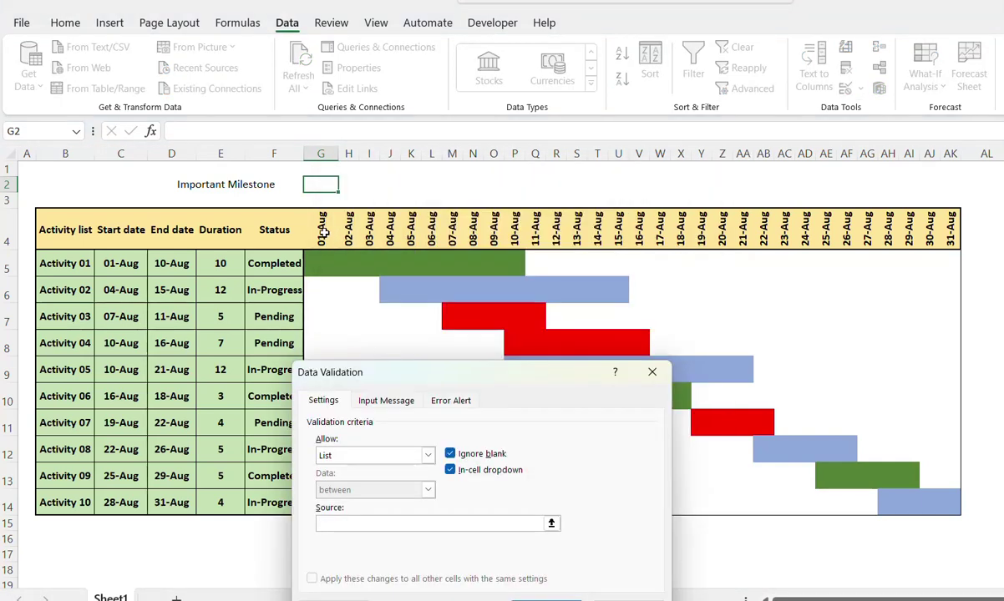
drag(314, 224, 950, 238)
key(Return)
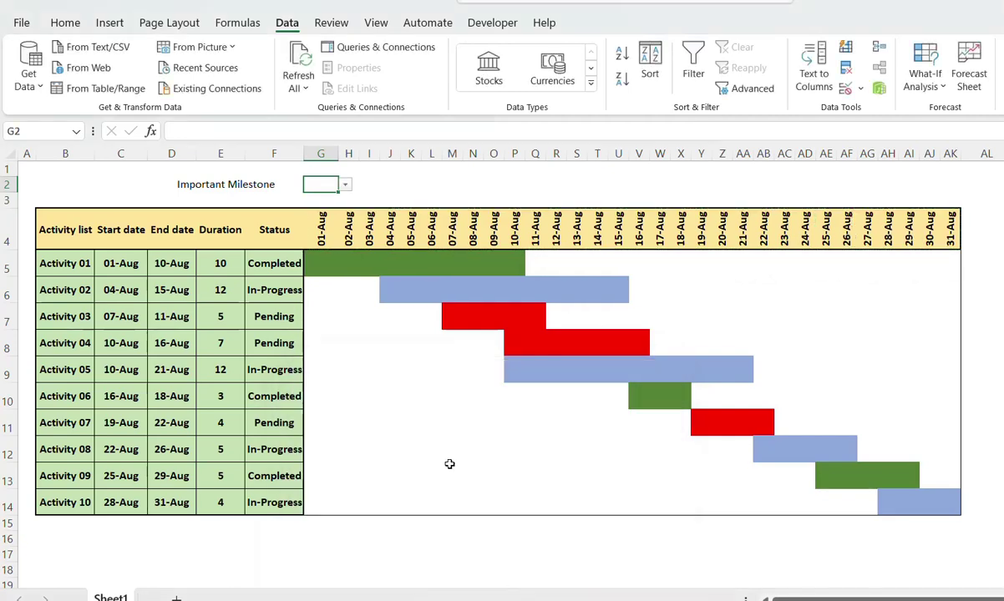
Choose 05-Aug in the G2 dropdown and apply the custom format d-mmm.
click(345, 184)
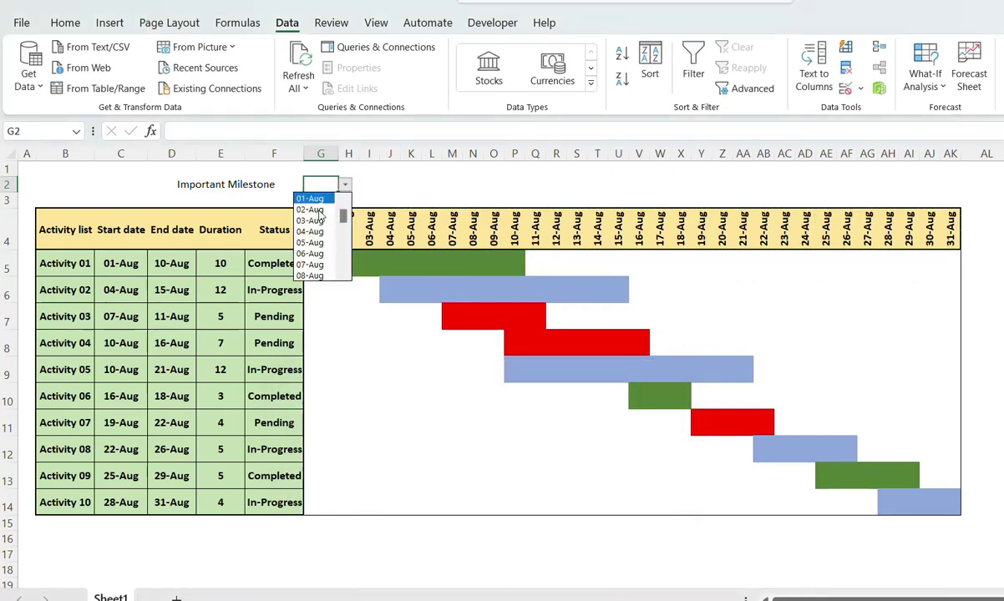
click(309, 238)
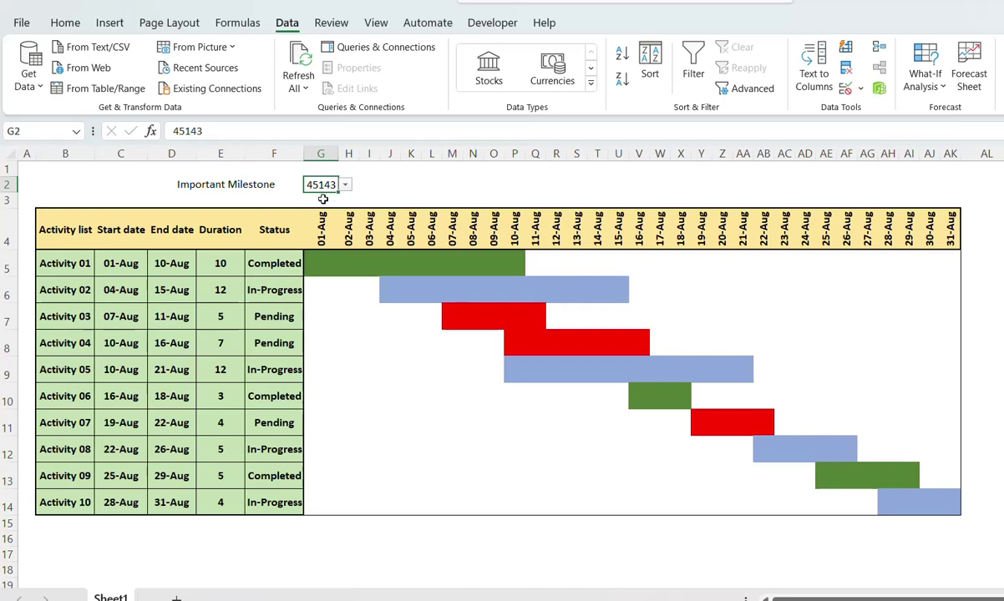
key(ctrl+1)
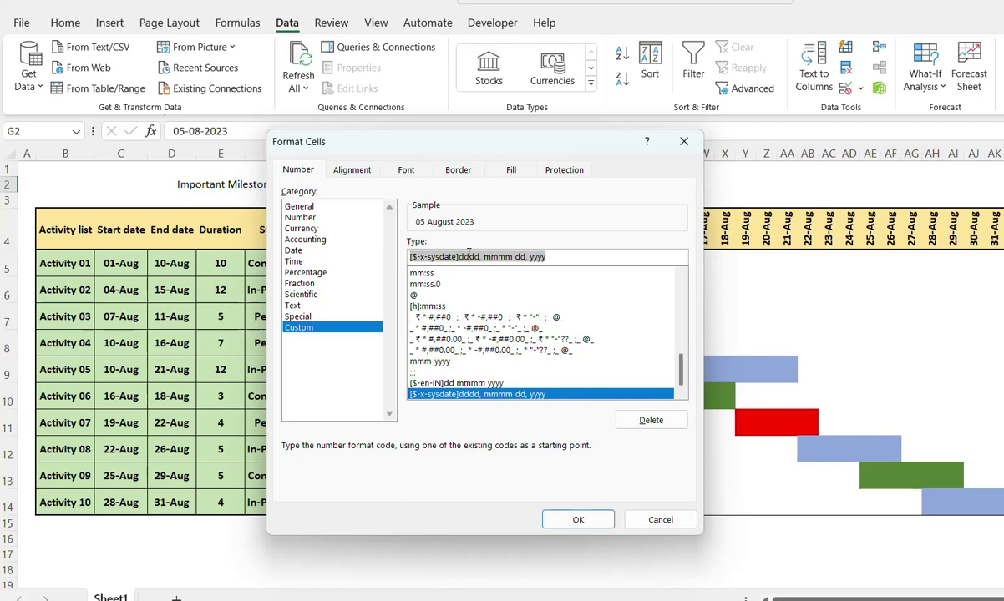
text(d-mmm)
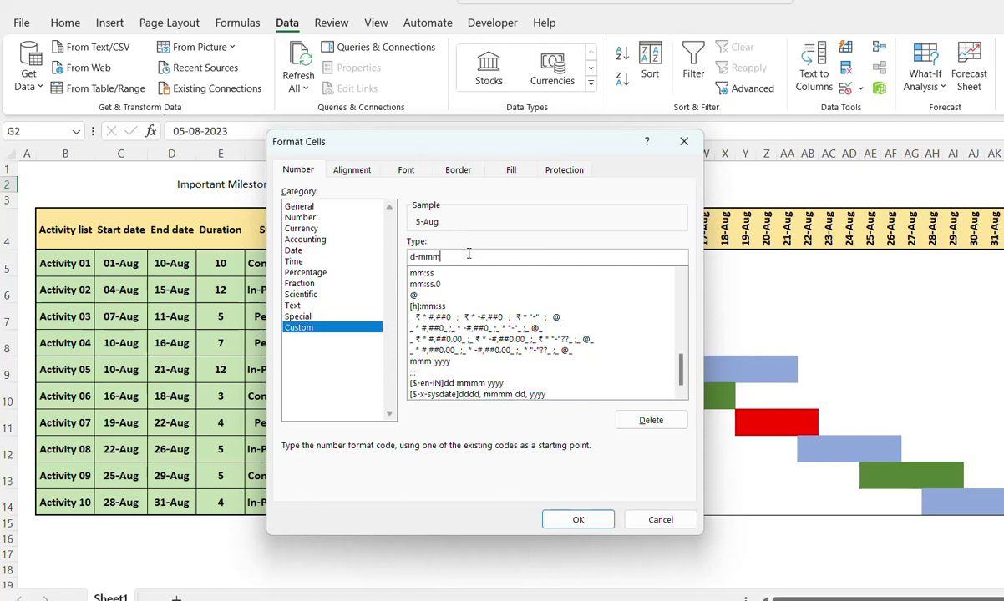
click(576, 519)
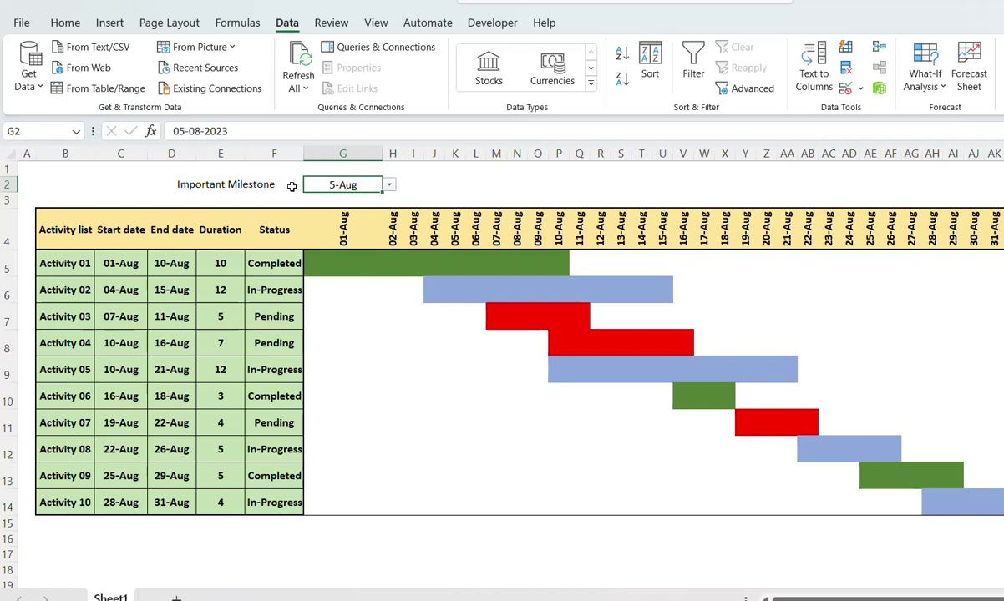
Fill the milestone label light peach and outline the label and date D2:G2.
drag(266, 185, 351, 192)
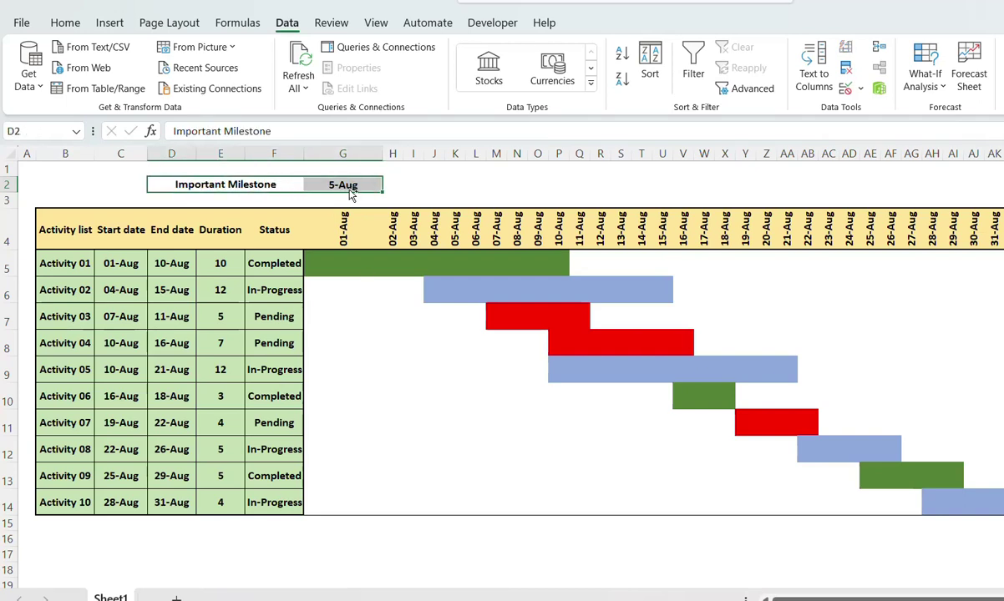
click(264, 179)
click(64, 25)
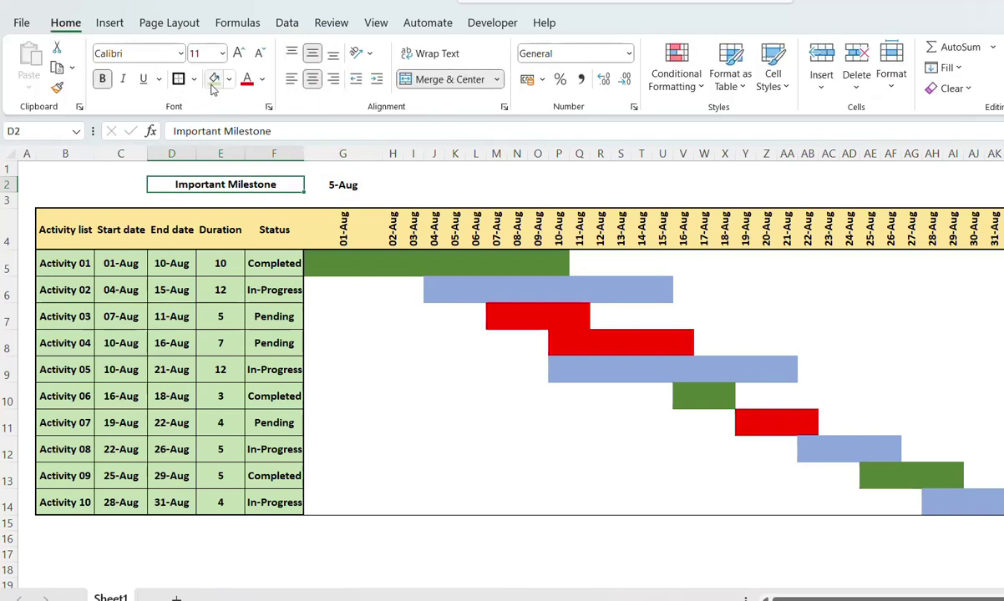
click(214, 79)
key(shift+Right)
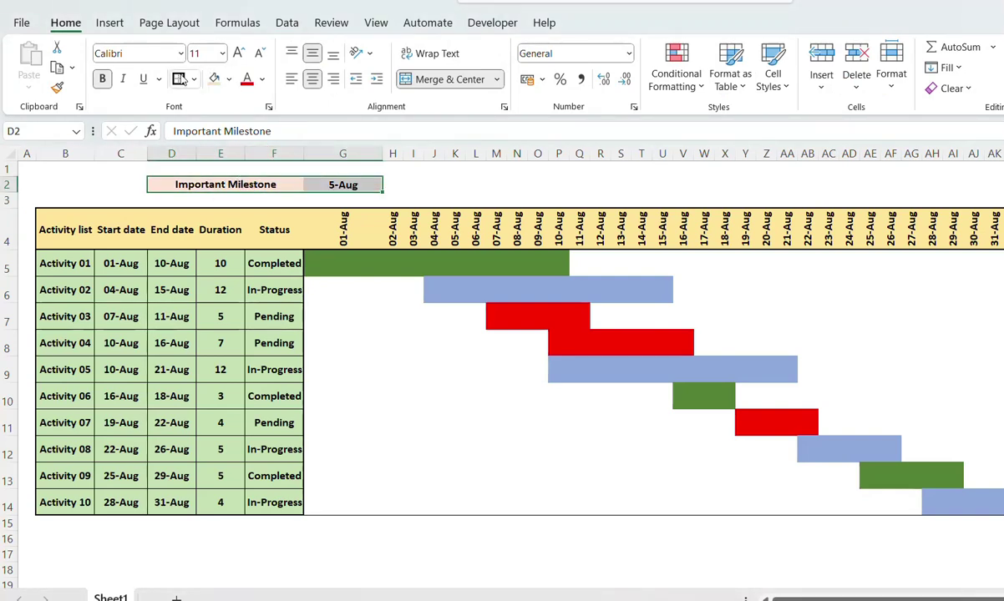
click(179, 78)
click(322, 186)
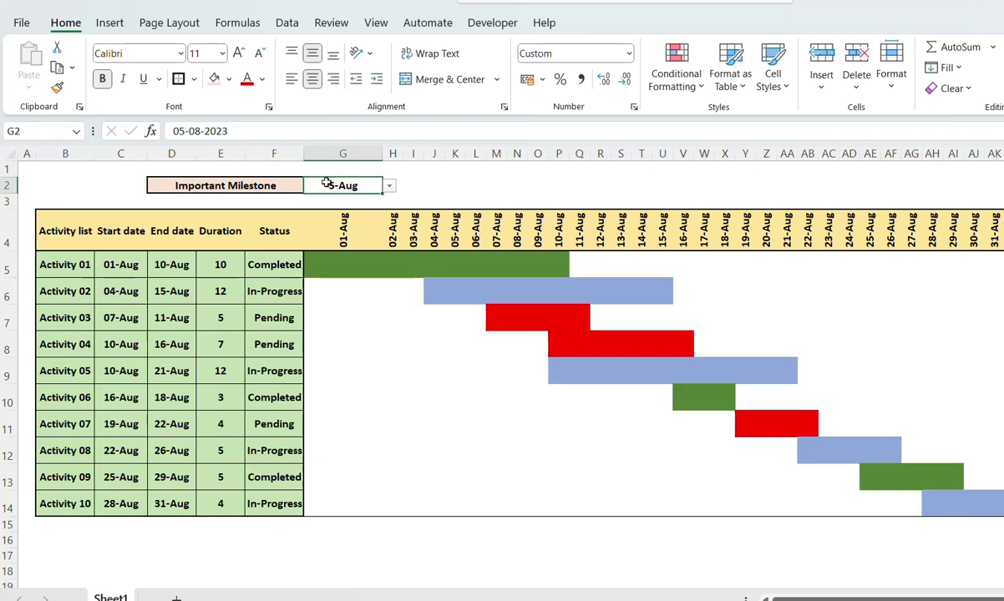
Narrow column G to match the other dates and open the conditional formatting rules for G5:AK14.
drag(343, 238, 413, 234)
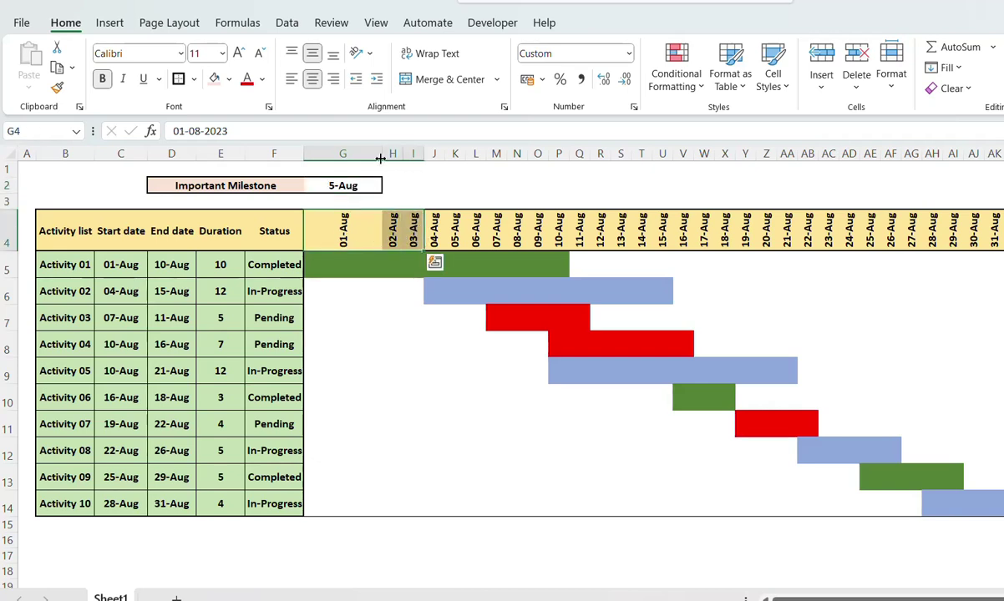
drag(380, 159, 338, 159)
mouse_move(317, 264)
mouse_down()
mouse_move(950, 493)
mouse_move(916, 500)
mouse_up()
key(alt+o)
key(d)
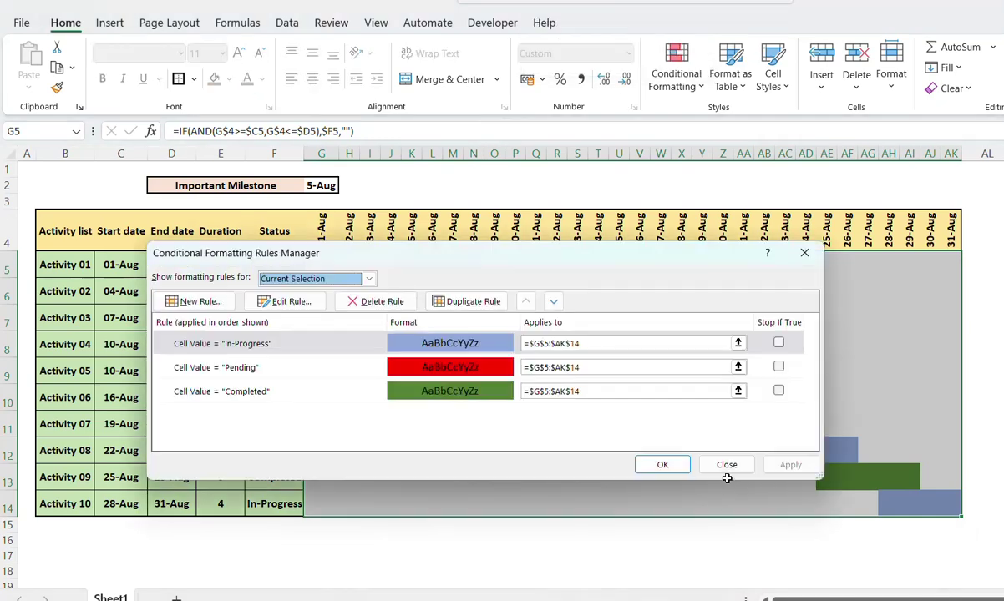
Create a formula-based conditional formatting rule =G$4=$G$2.
click(187, 303)
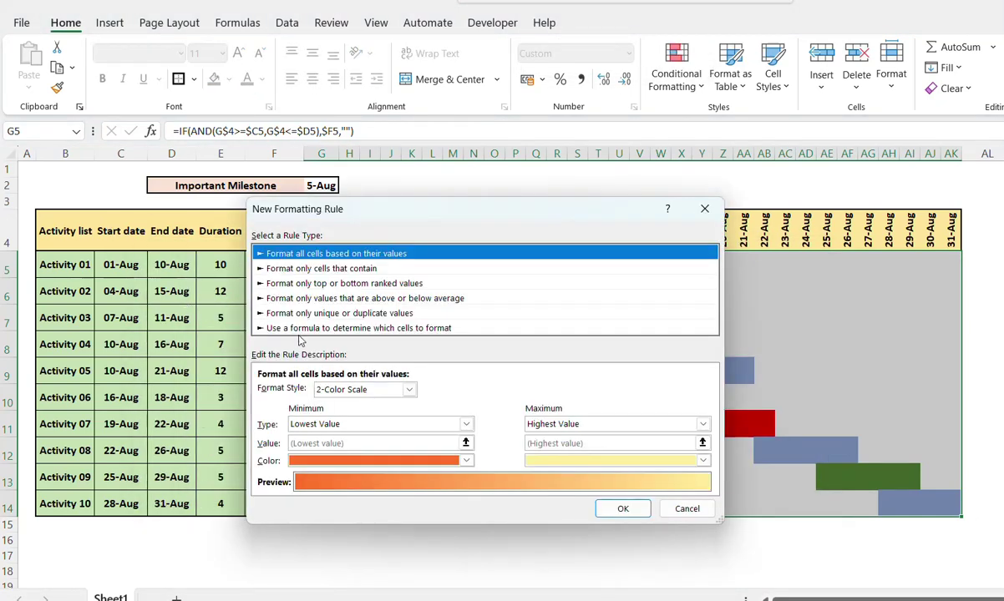
click(302, 329)
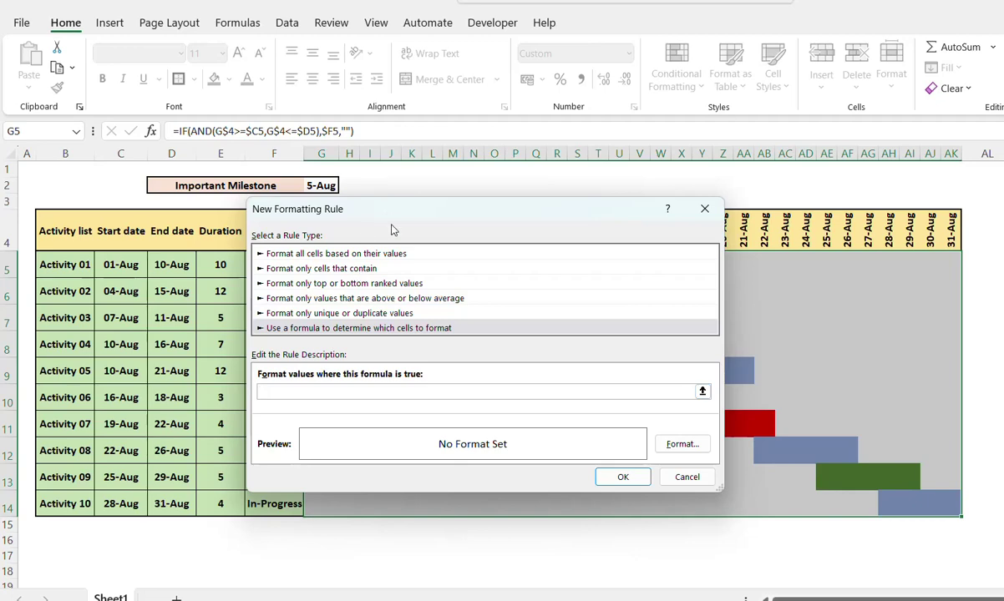
drag(401, 220, 585, 262)
text(=)
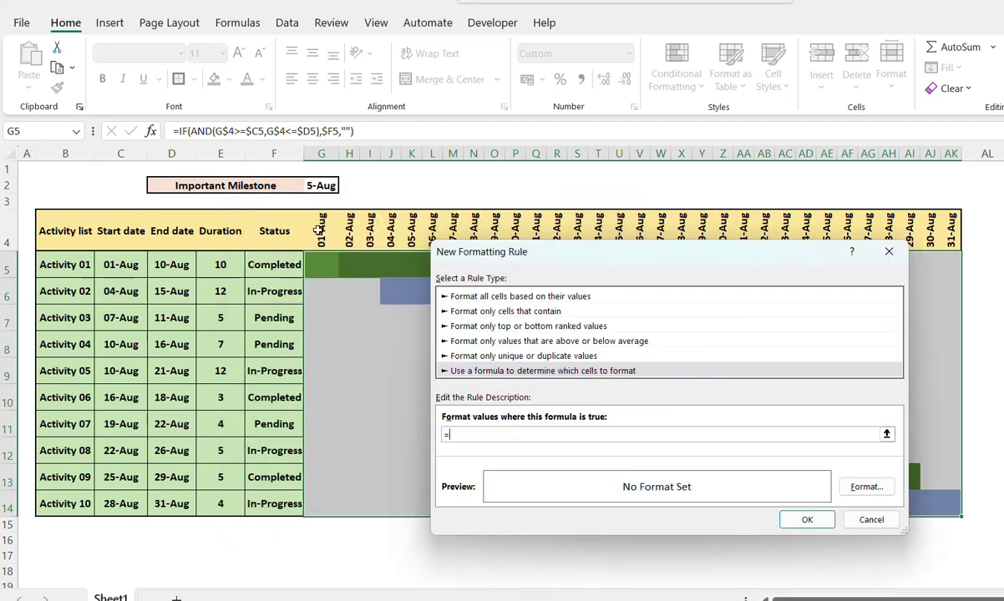
click(320, 230)
click(325, 185)
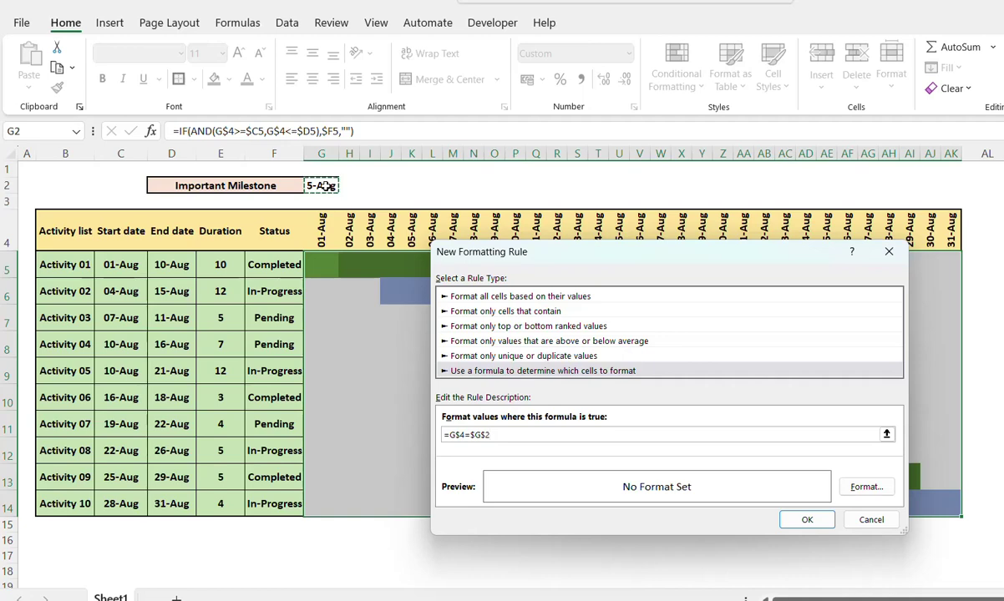
Format the milestone rule with dotted left and right borders and apply it.
click(862, 491)
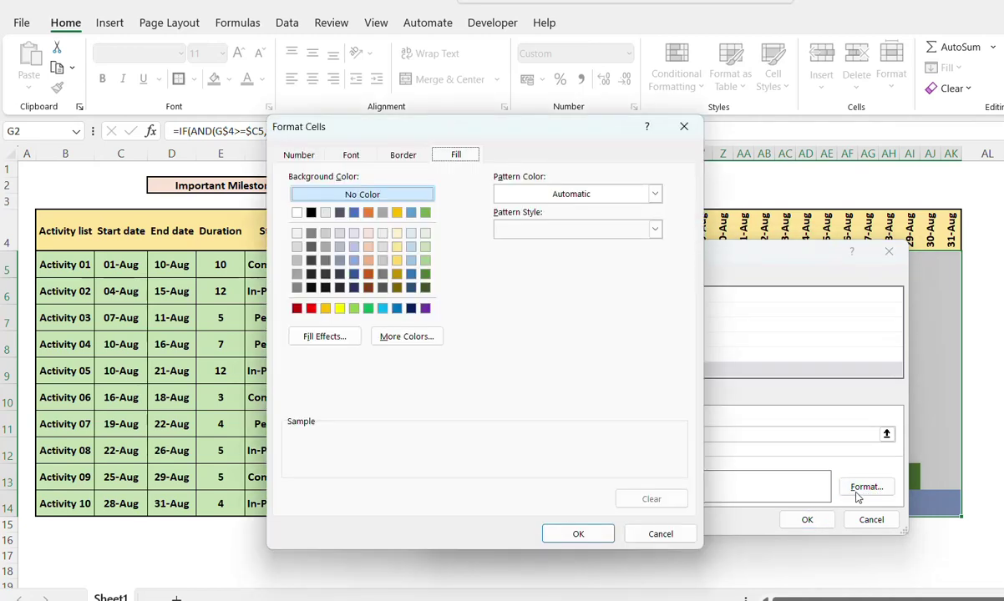
click(409, 156)
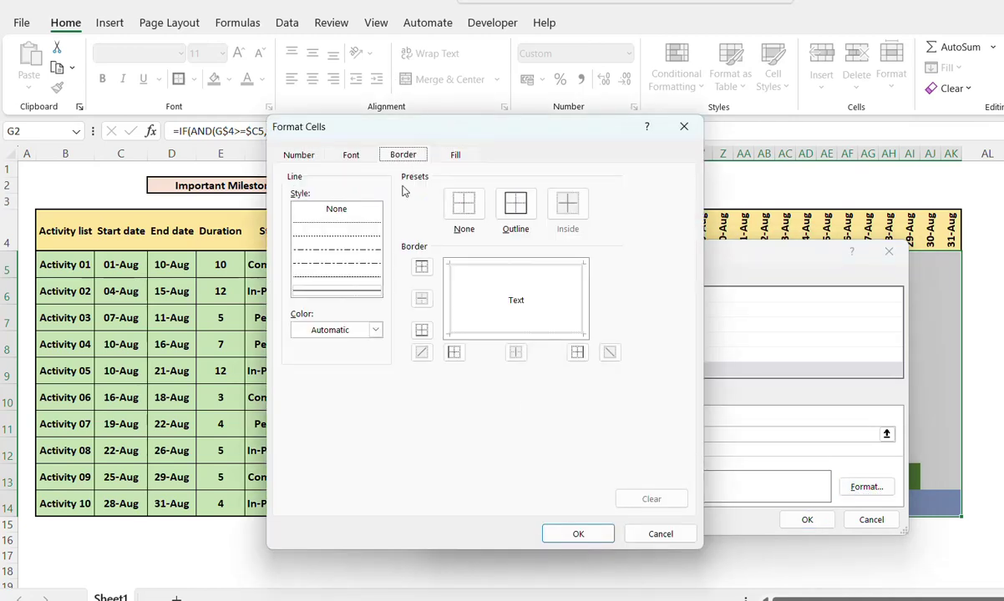
click(328, 235)
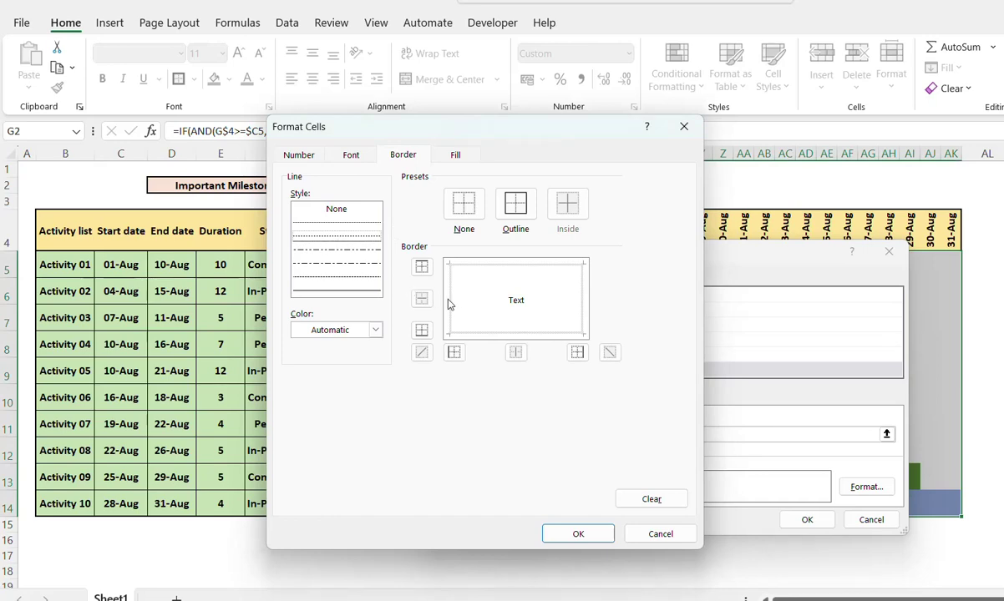
click(449, 301)
click(584, 298)
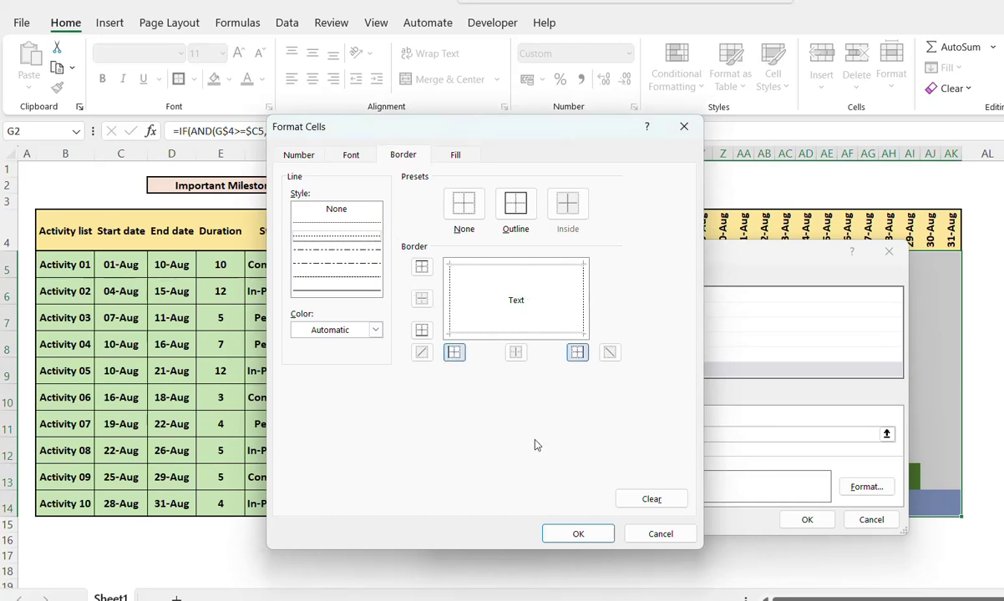
click(588, 535)
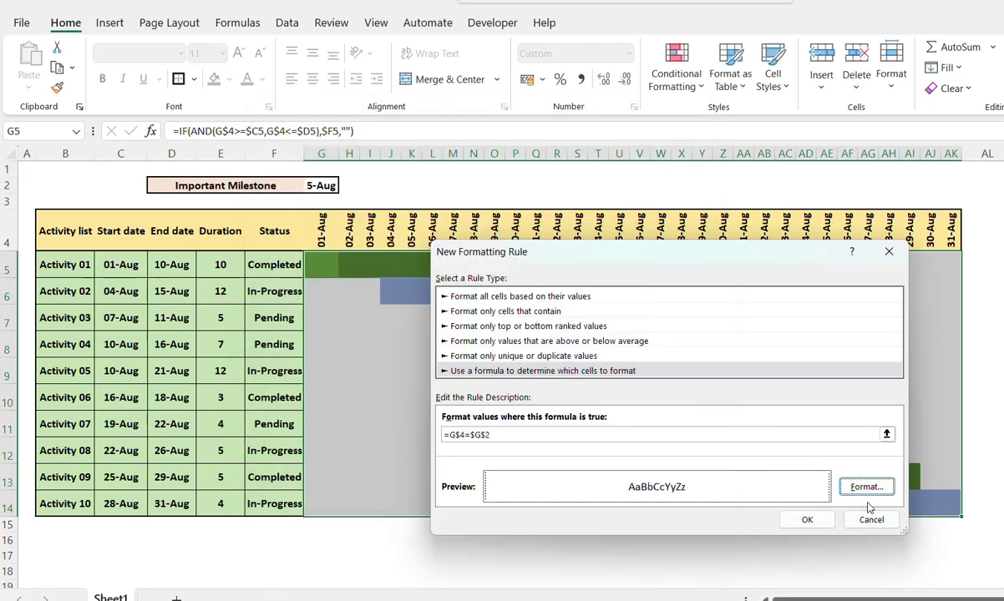
click(809, 519)
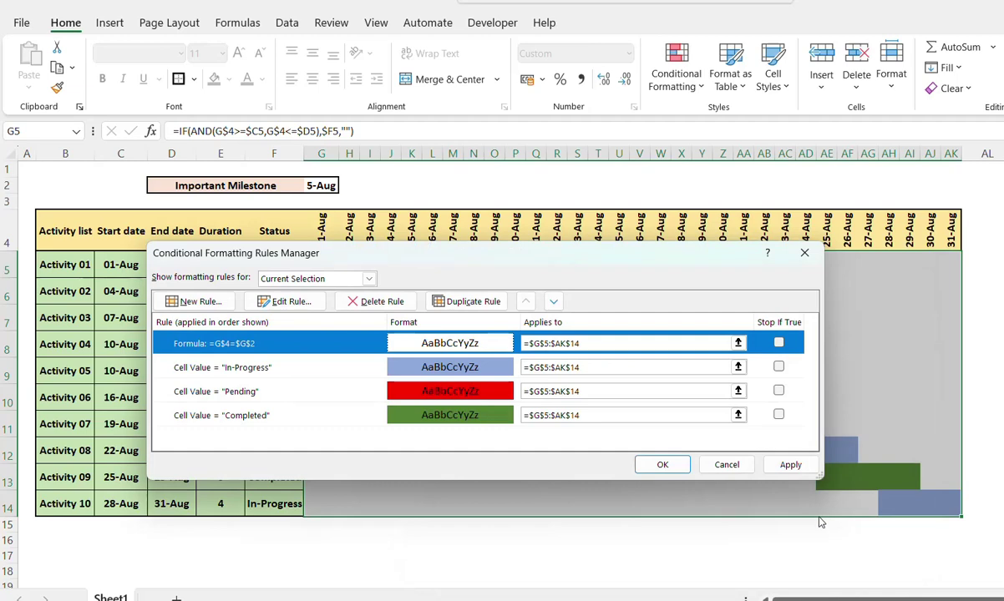
click(787, 464)
click(662, 464)
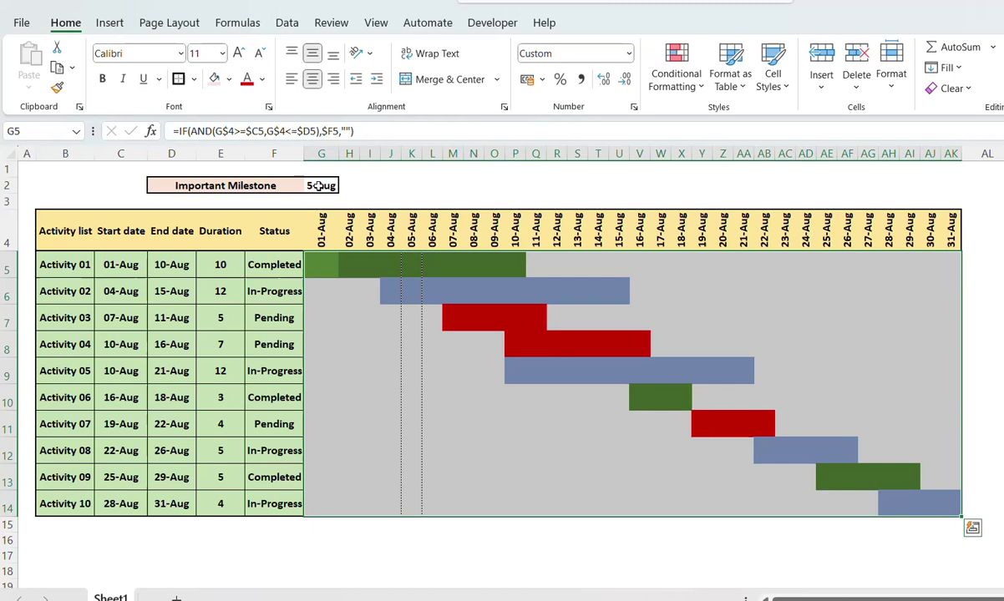
Select and copy the 05-Aug marker column in the Gantt grid.
click(319, 189)
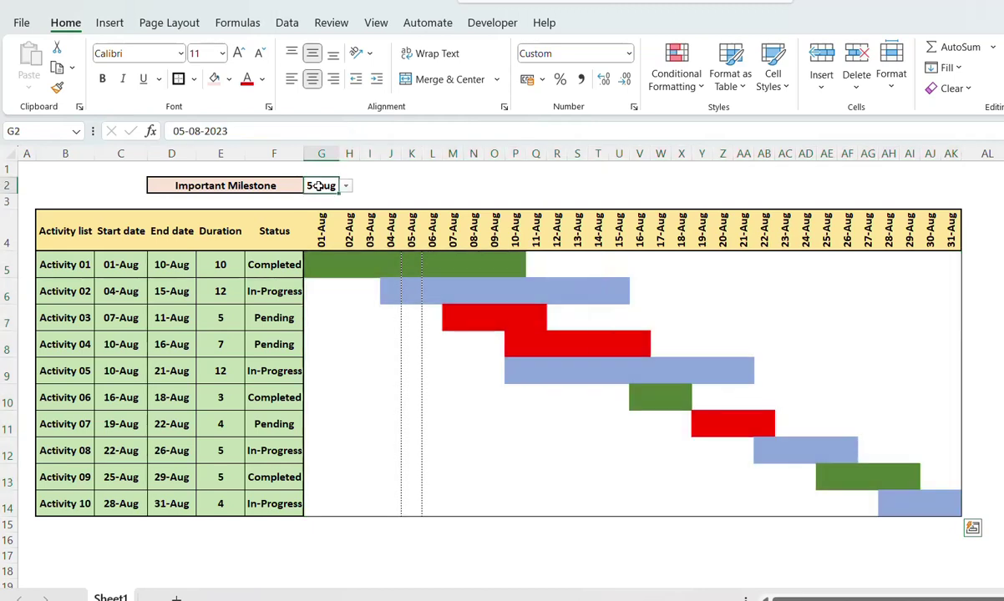
drag(409, 236, 412, 504)
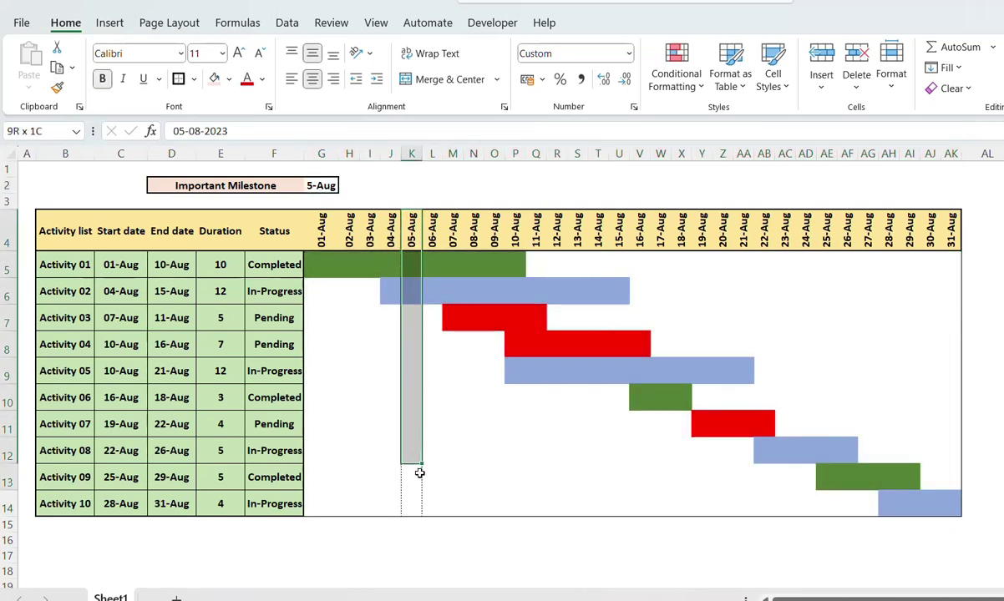
key(ctrl+c)
click(372, 472)
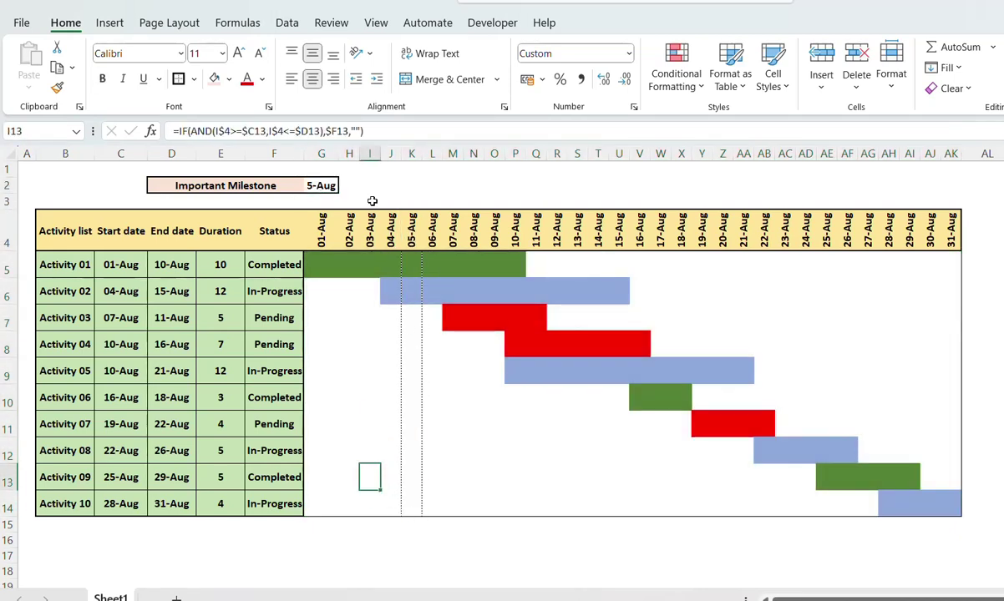
Change the milestone date in G2 to 21-Aug from its dropdown.
click(328, 185)
click(345, 187)
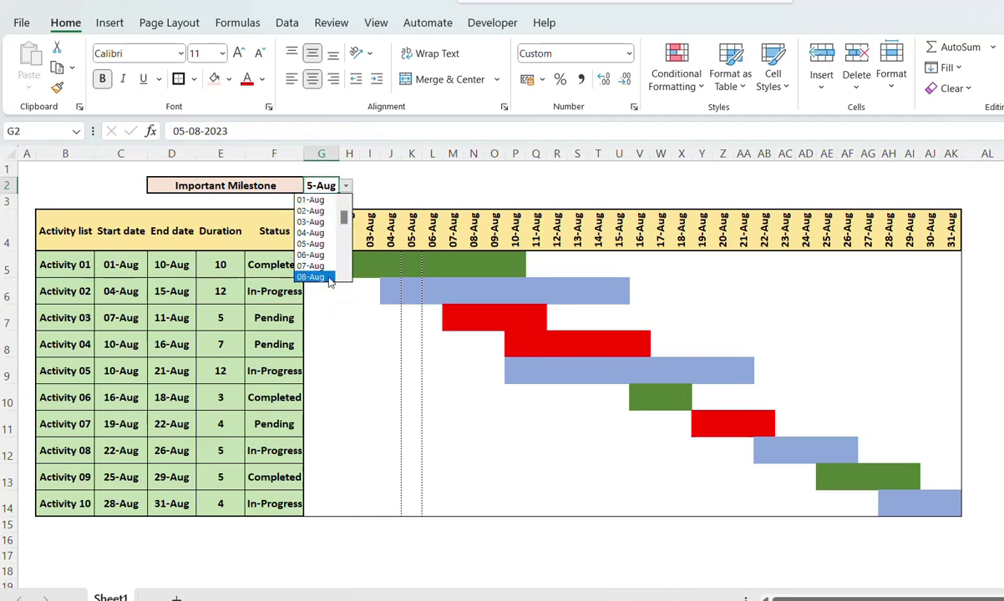
scroll(349, 239, down, 5)
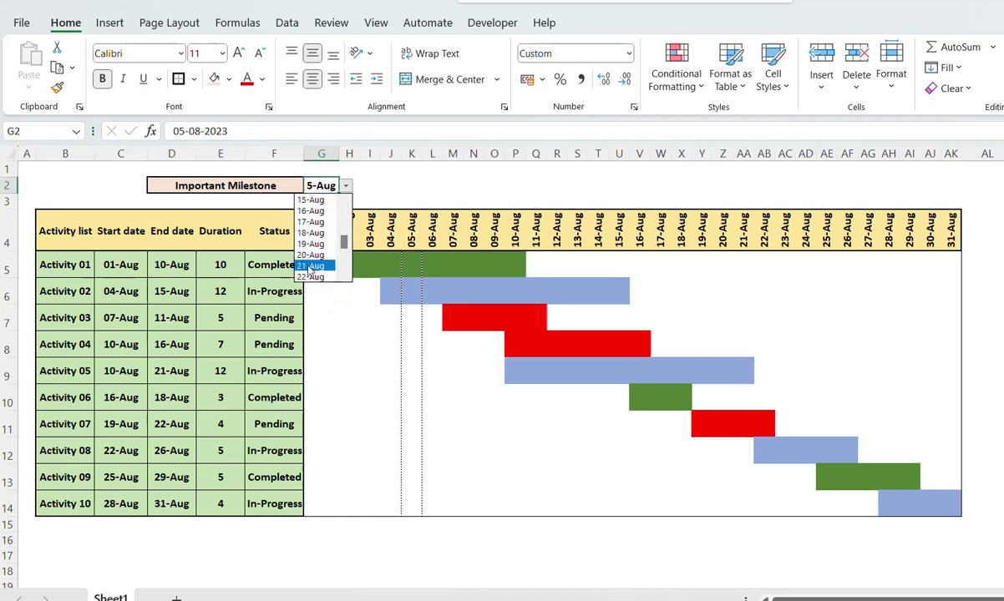
click(310, 265)
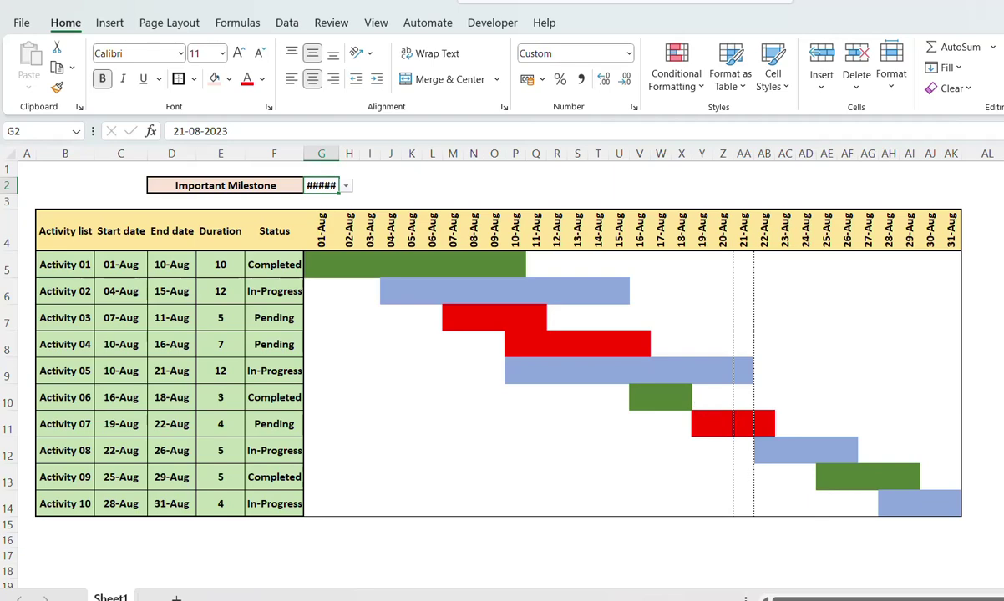
ctrl+scroll(584, 417, up, 2)
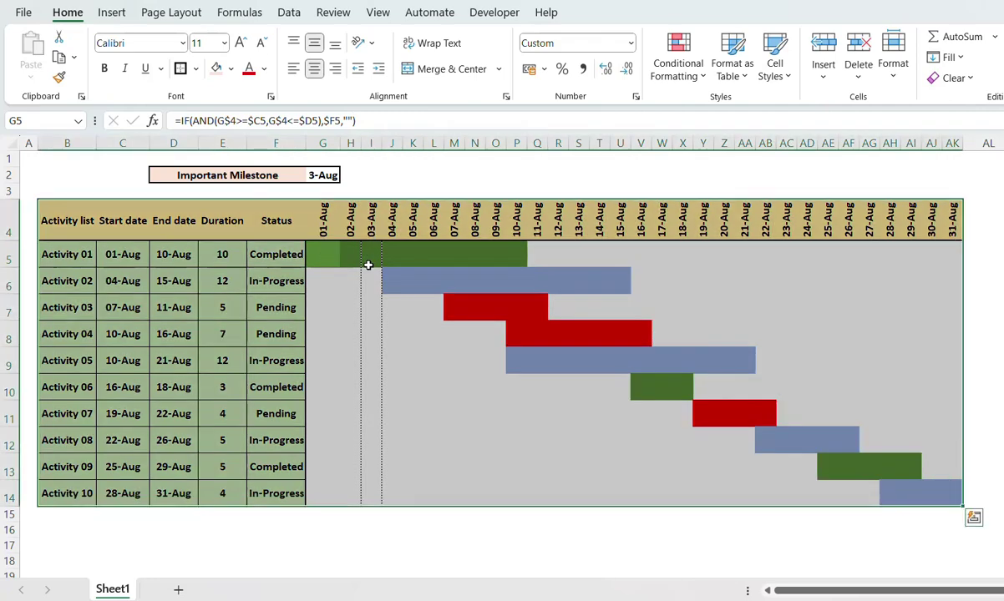
Uncheck Locked for all of the worksheet's cells.
right_click(368, 266)
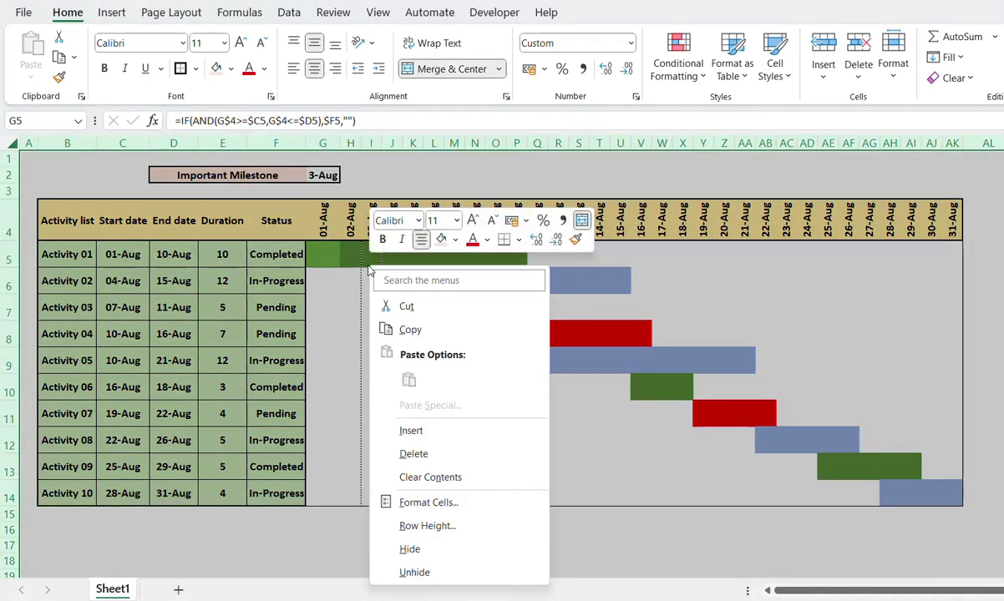
click(428, 503)
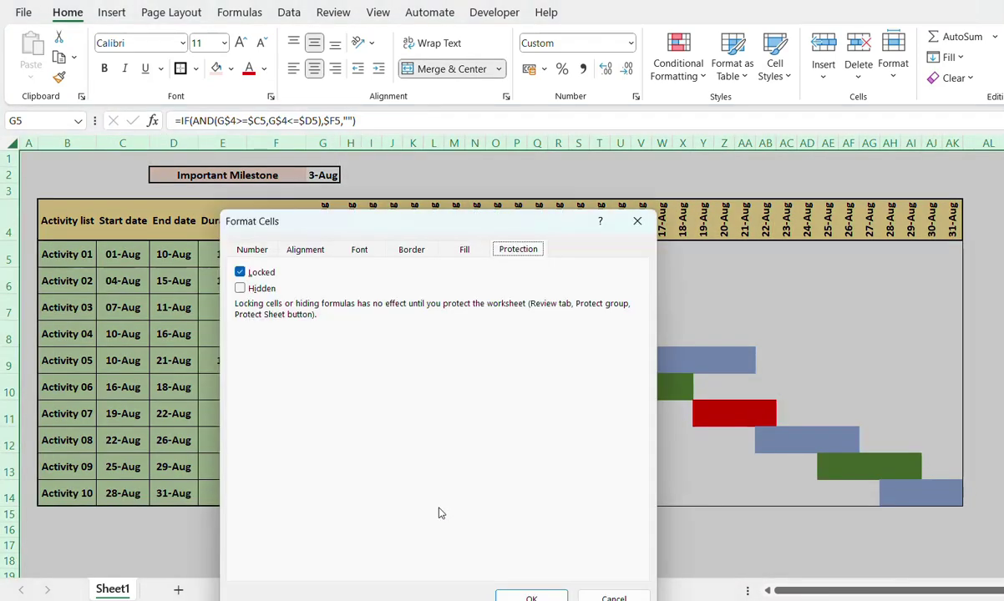
click(240, 275)
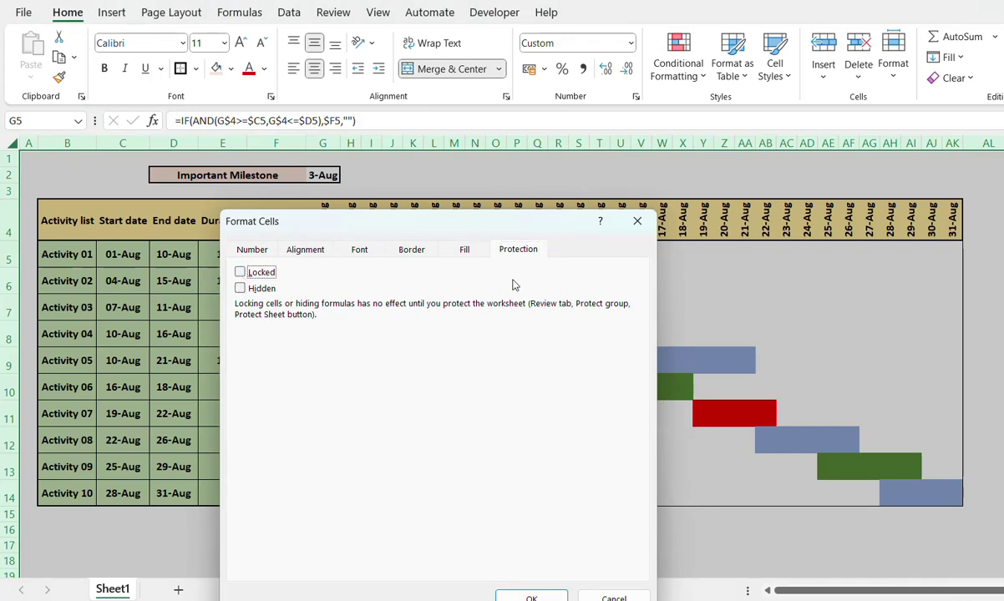
click(537, 518)
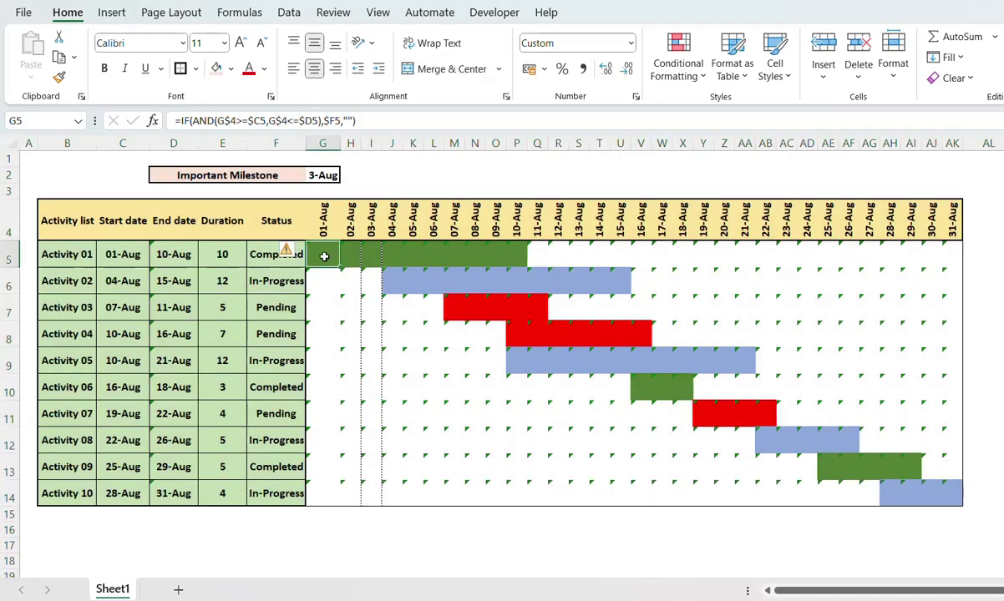
Set the Gantt grid G5:AK14 to Locked and Hidden.
drag(324, 256, 944, 493)
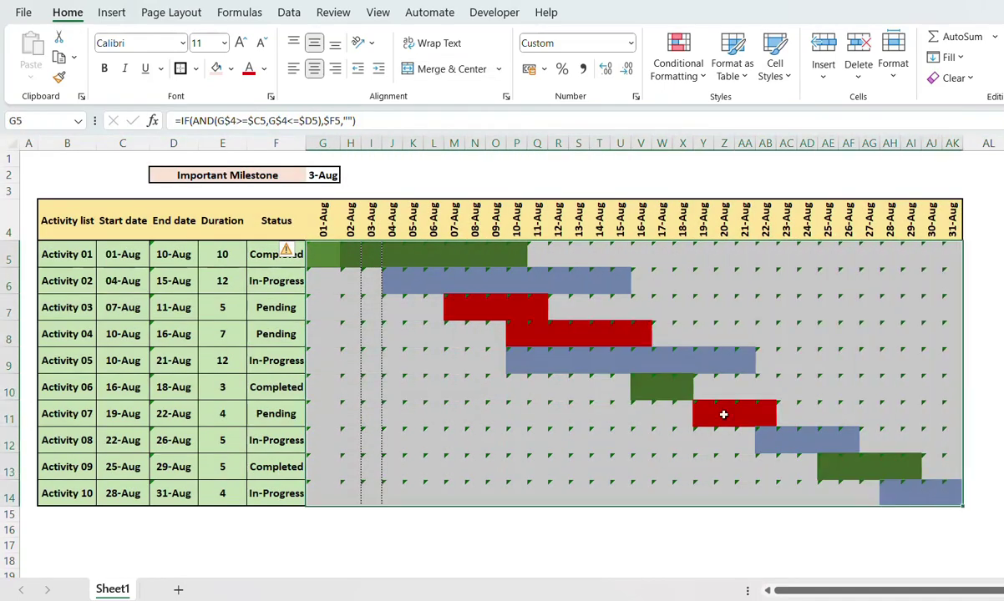
right_click(723, 415)
click(756, 506)
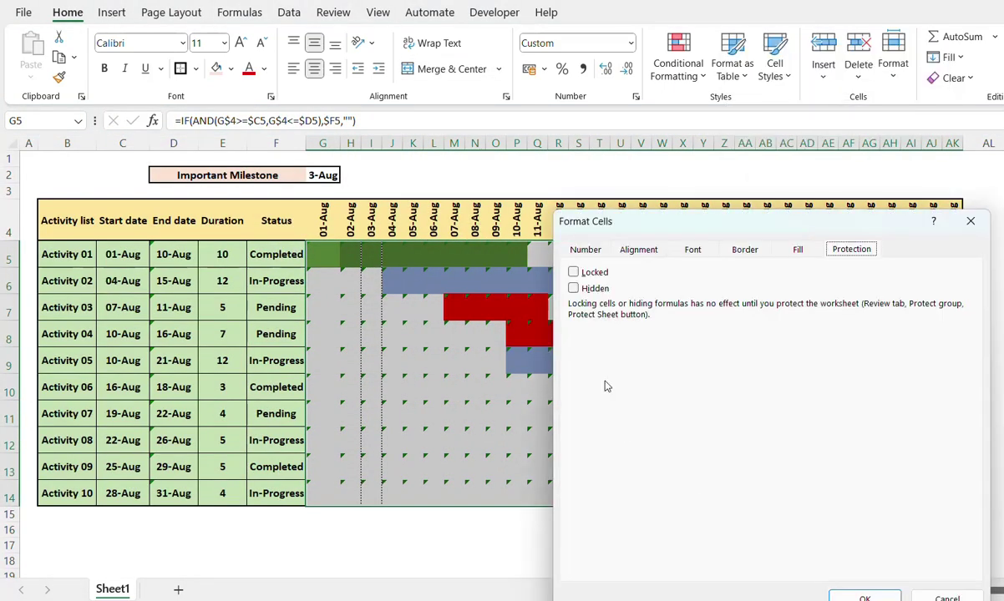
click(573, 272)
click(572, 288)
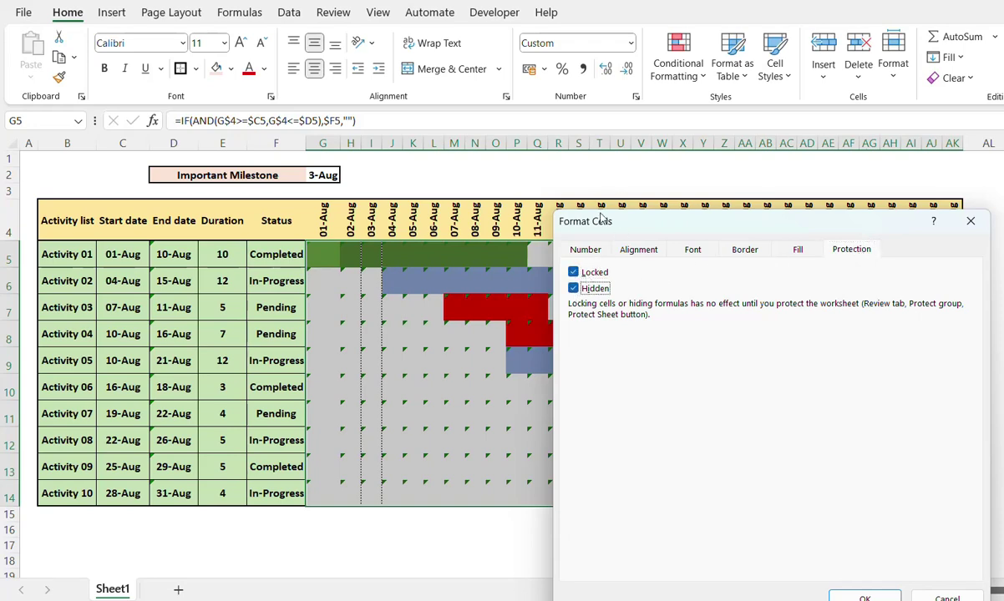
drag(601, 219, 525, 137)
click(778, 516)
click(371, 360)
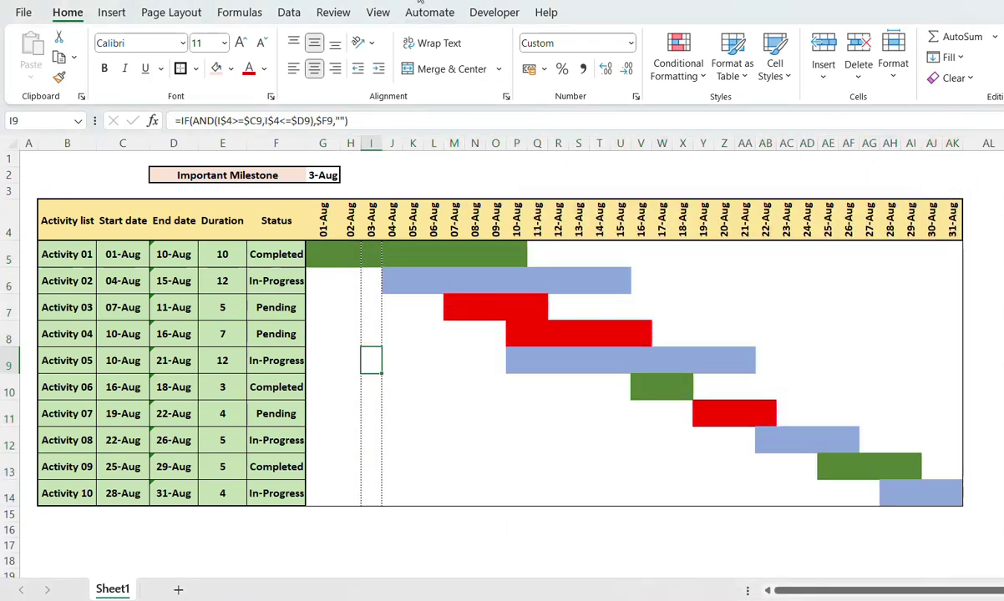
click(325, 14)
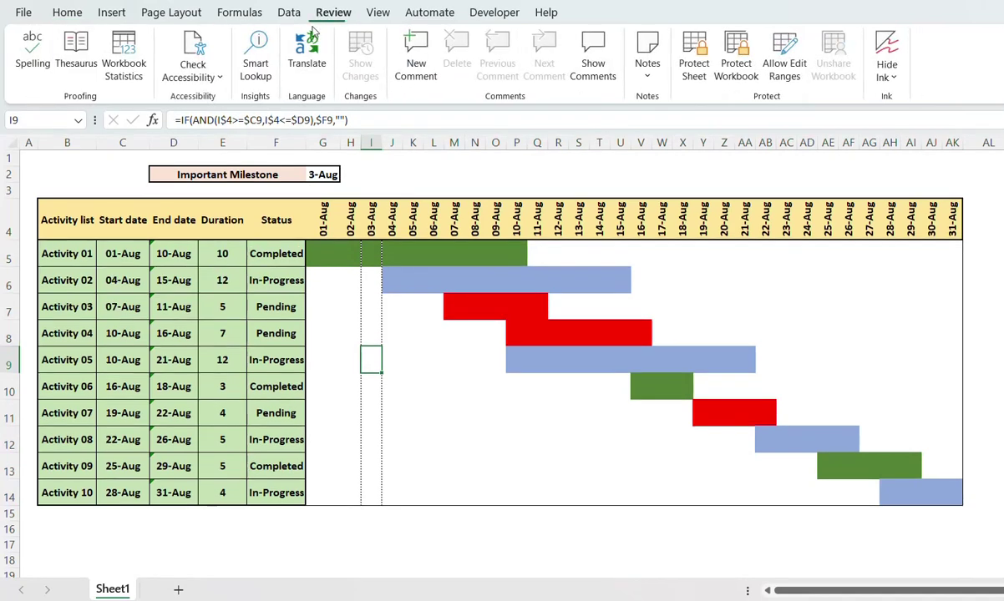
Protect the sheet with default permissions and confirm grid cells such as W11 and O11 show no formulas.
click(697, 73)
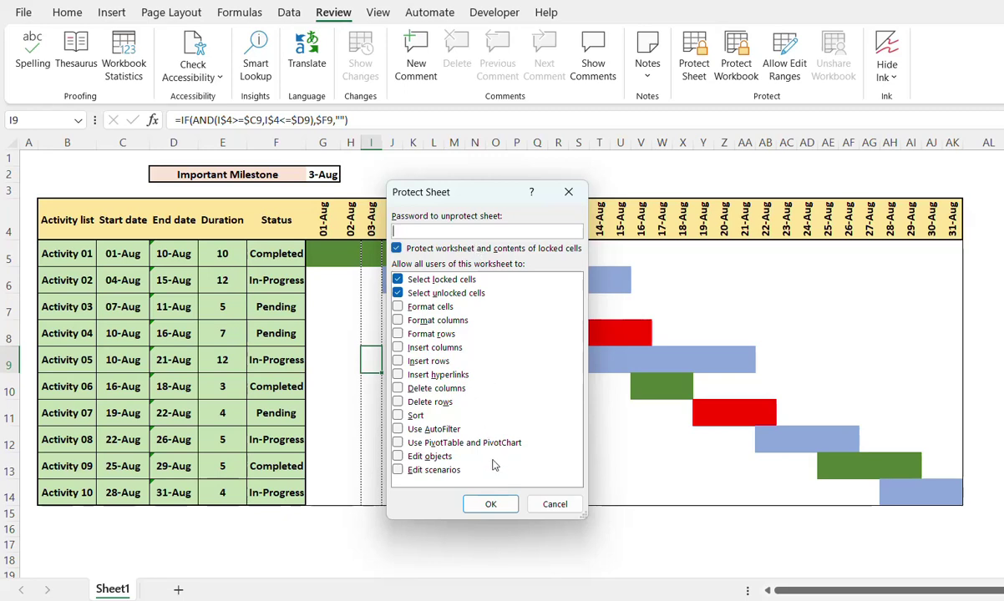
click(499, 504)
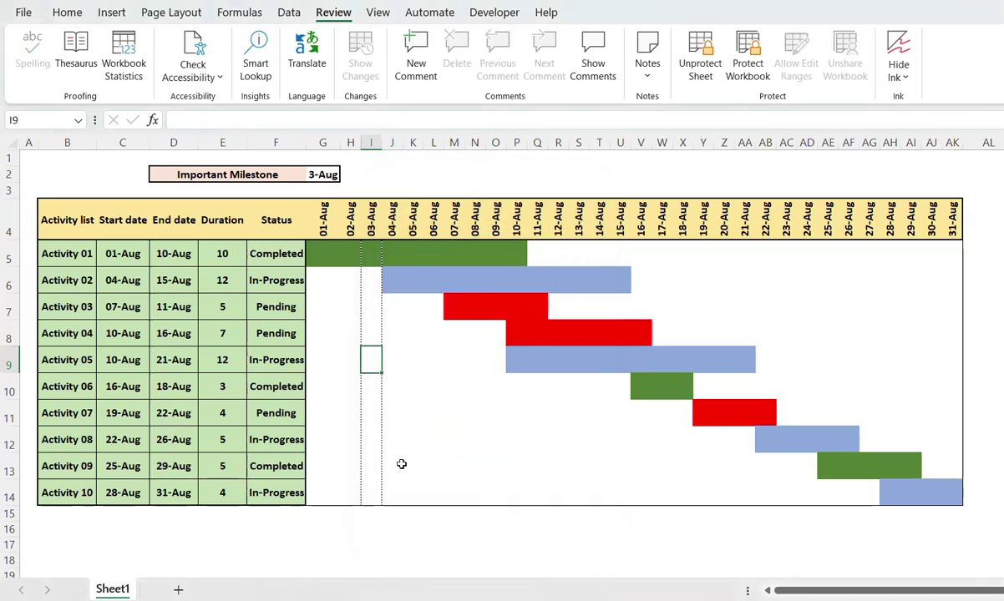
click(327, 251)
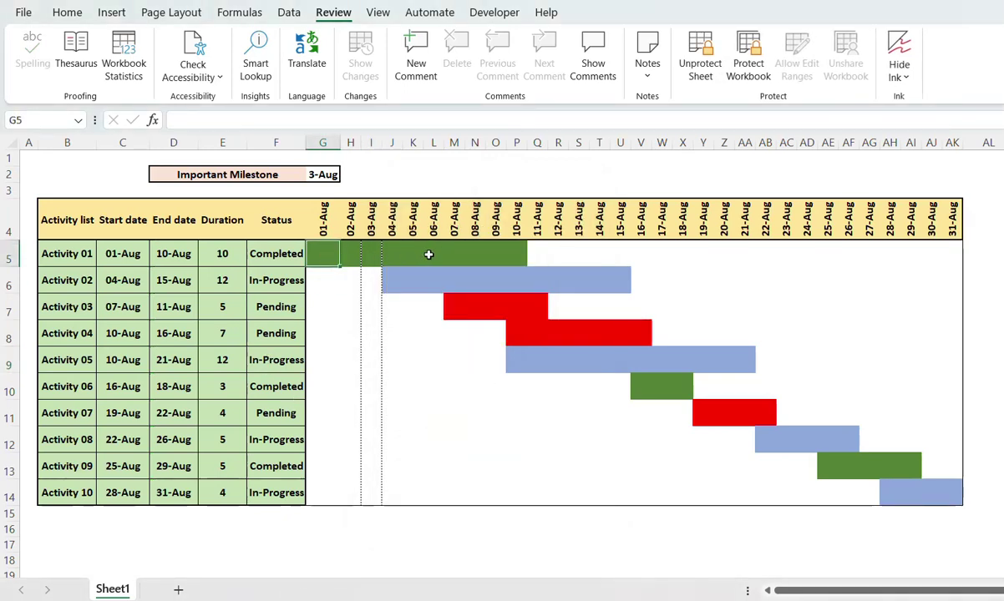
click(478, 287)
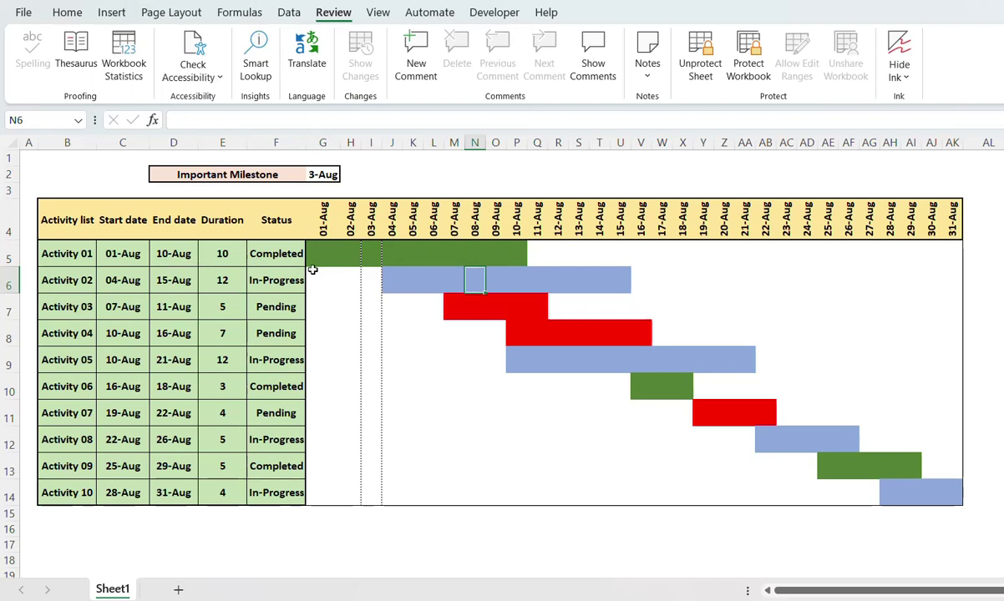
drag(311, 255, 770, 436)
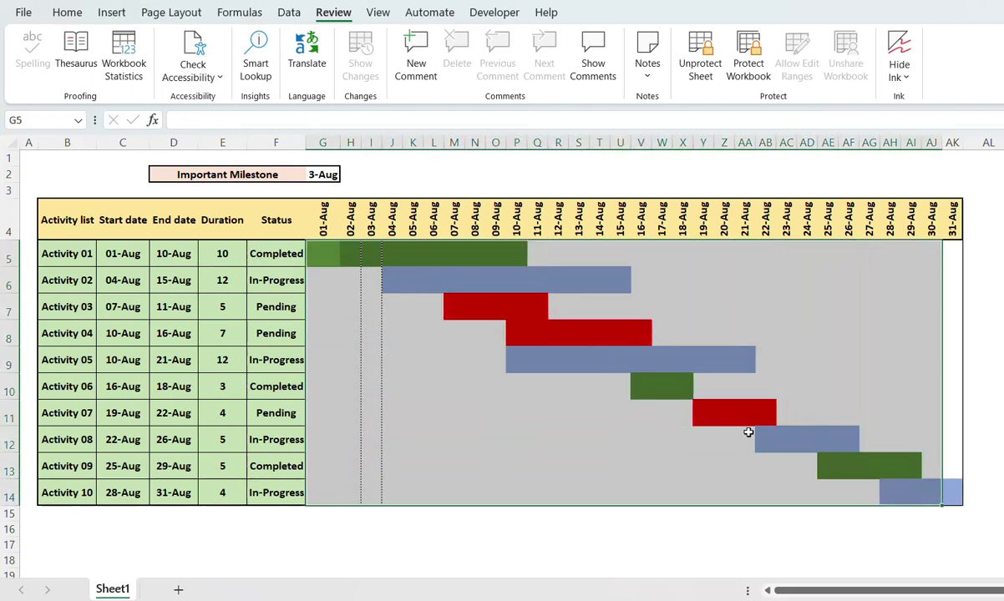
click(661, 412)
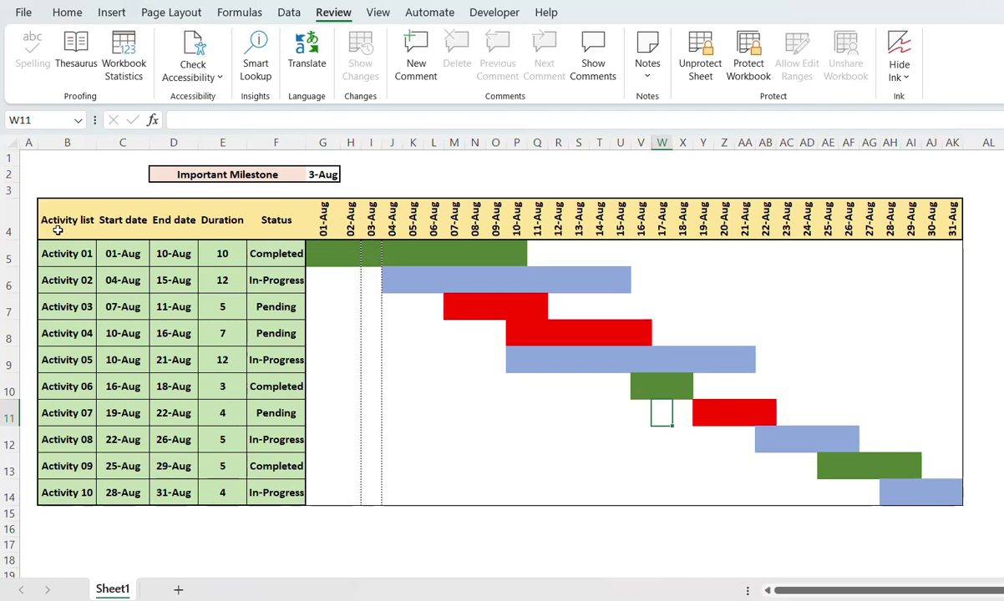
drag(57, 231, 760, 470)
click(495, 413)
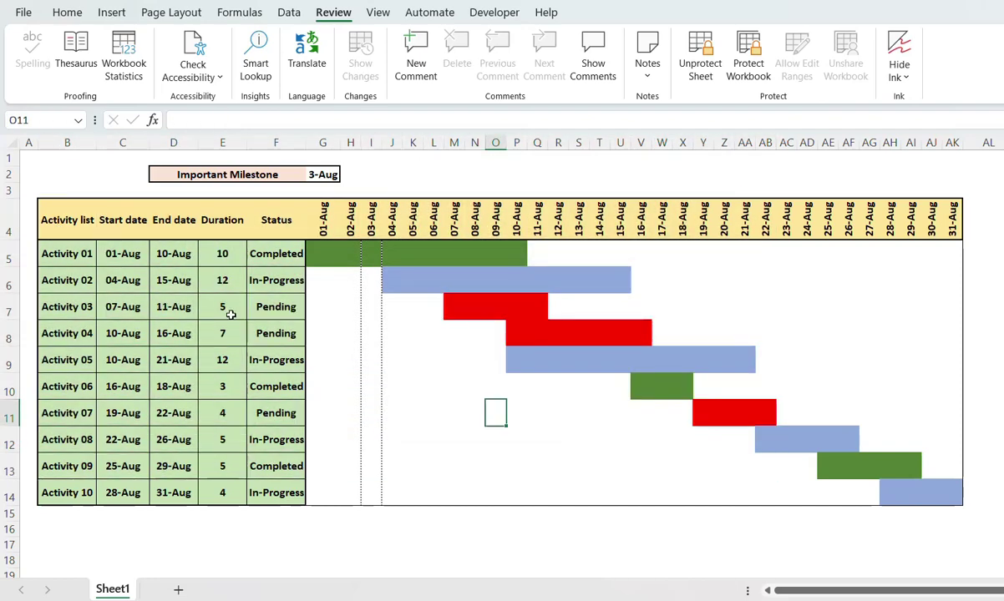